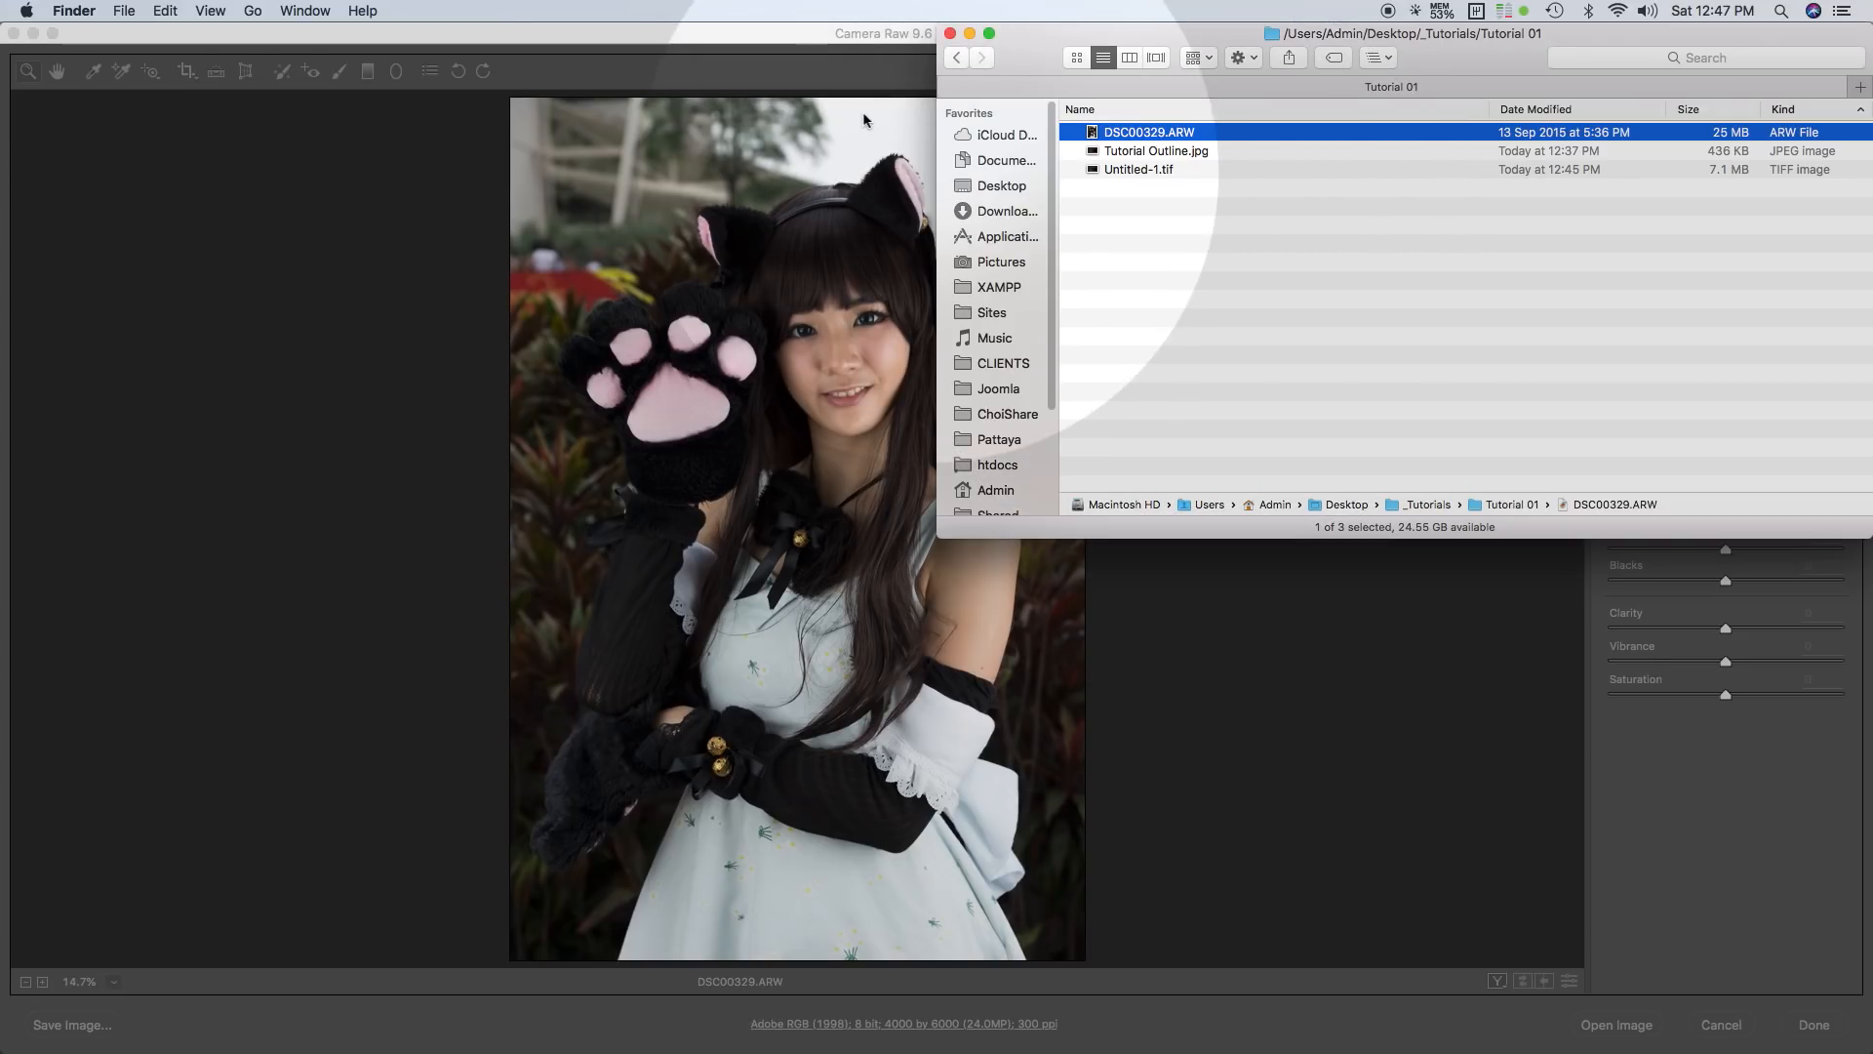
Step: Switch from the file browser to the Camera Raw window with DSC00329.ARW
click(801, 46)
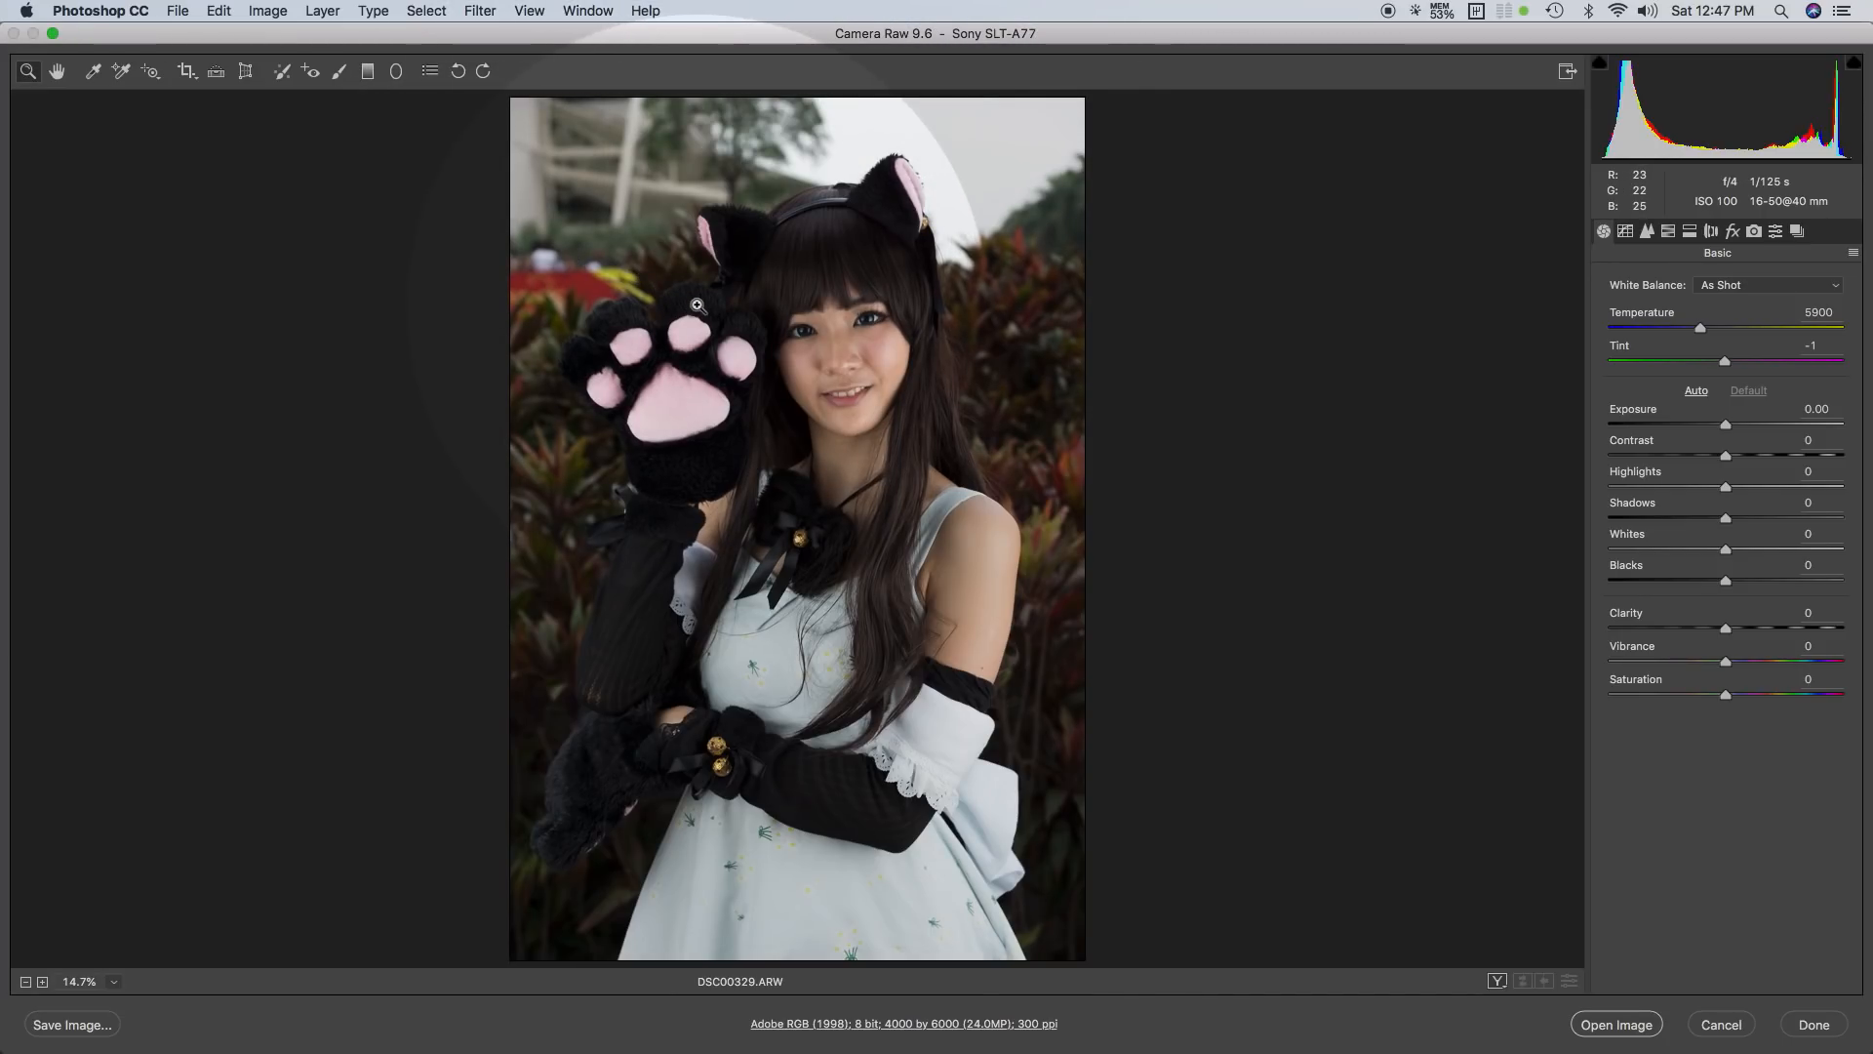
click(90, 78)
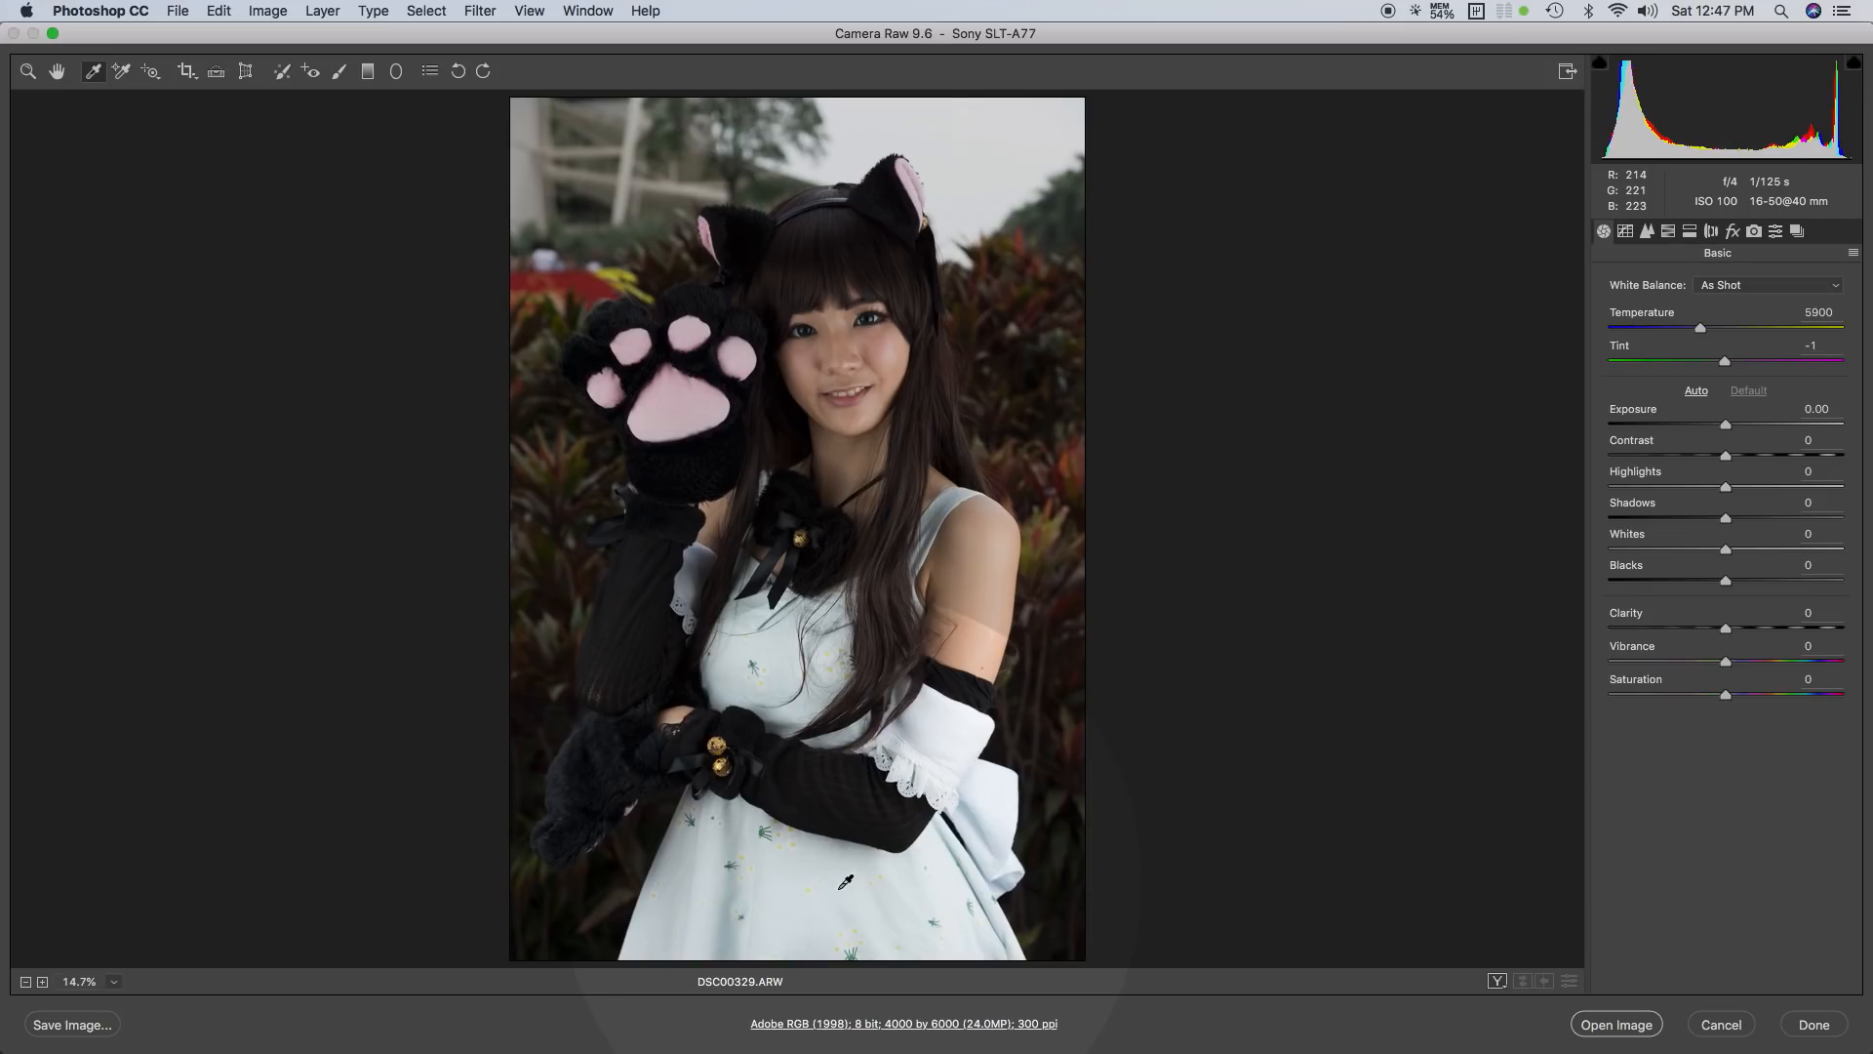
click(786, 670)
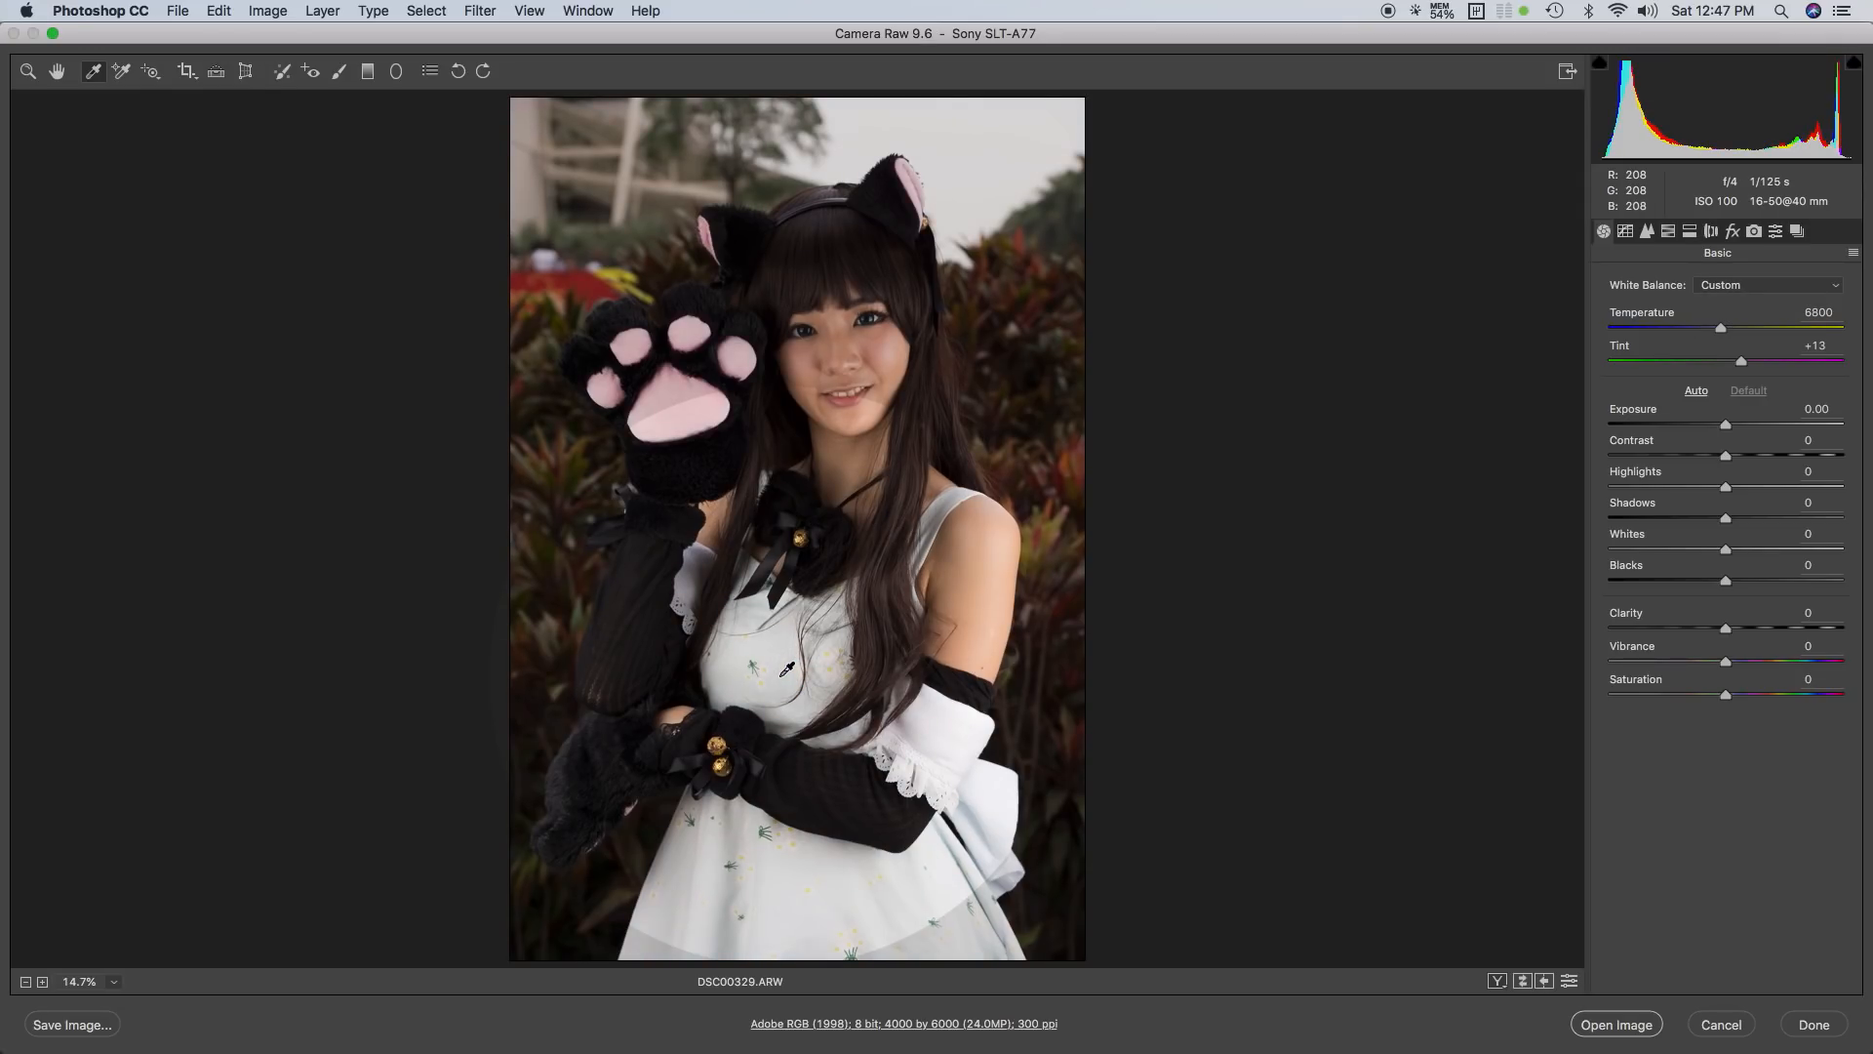
key(super+z)
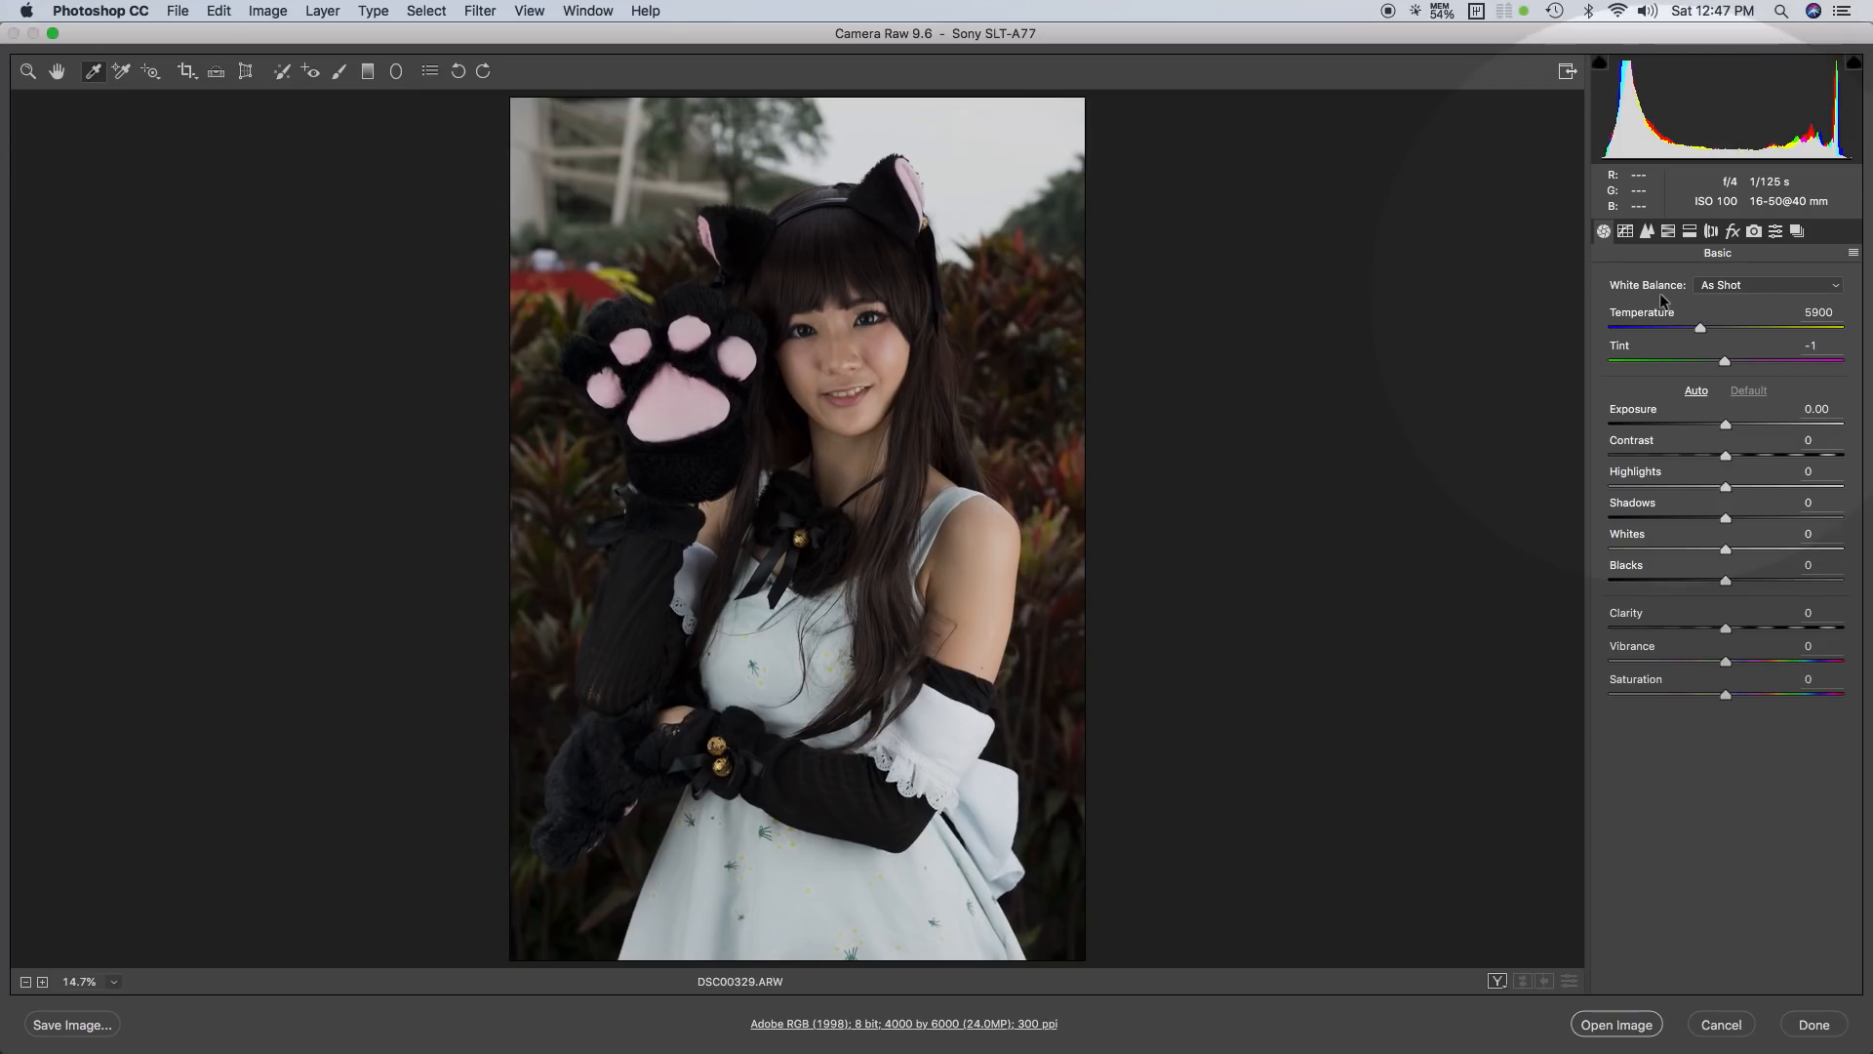
click(1747, 291)
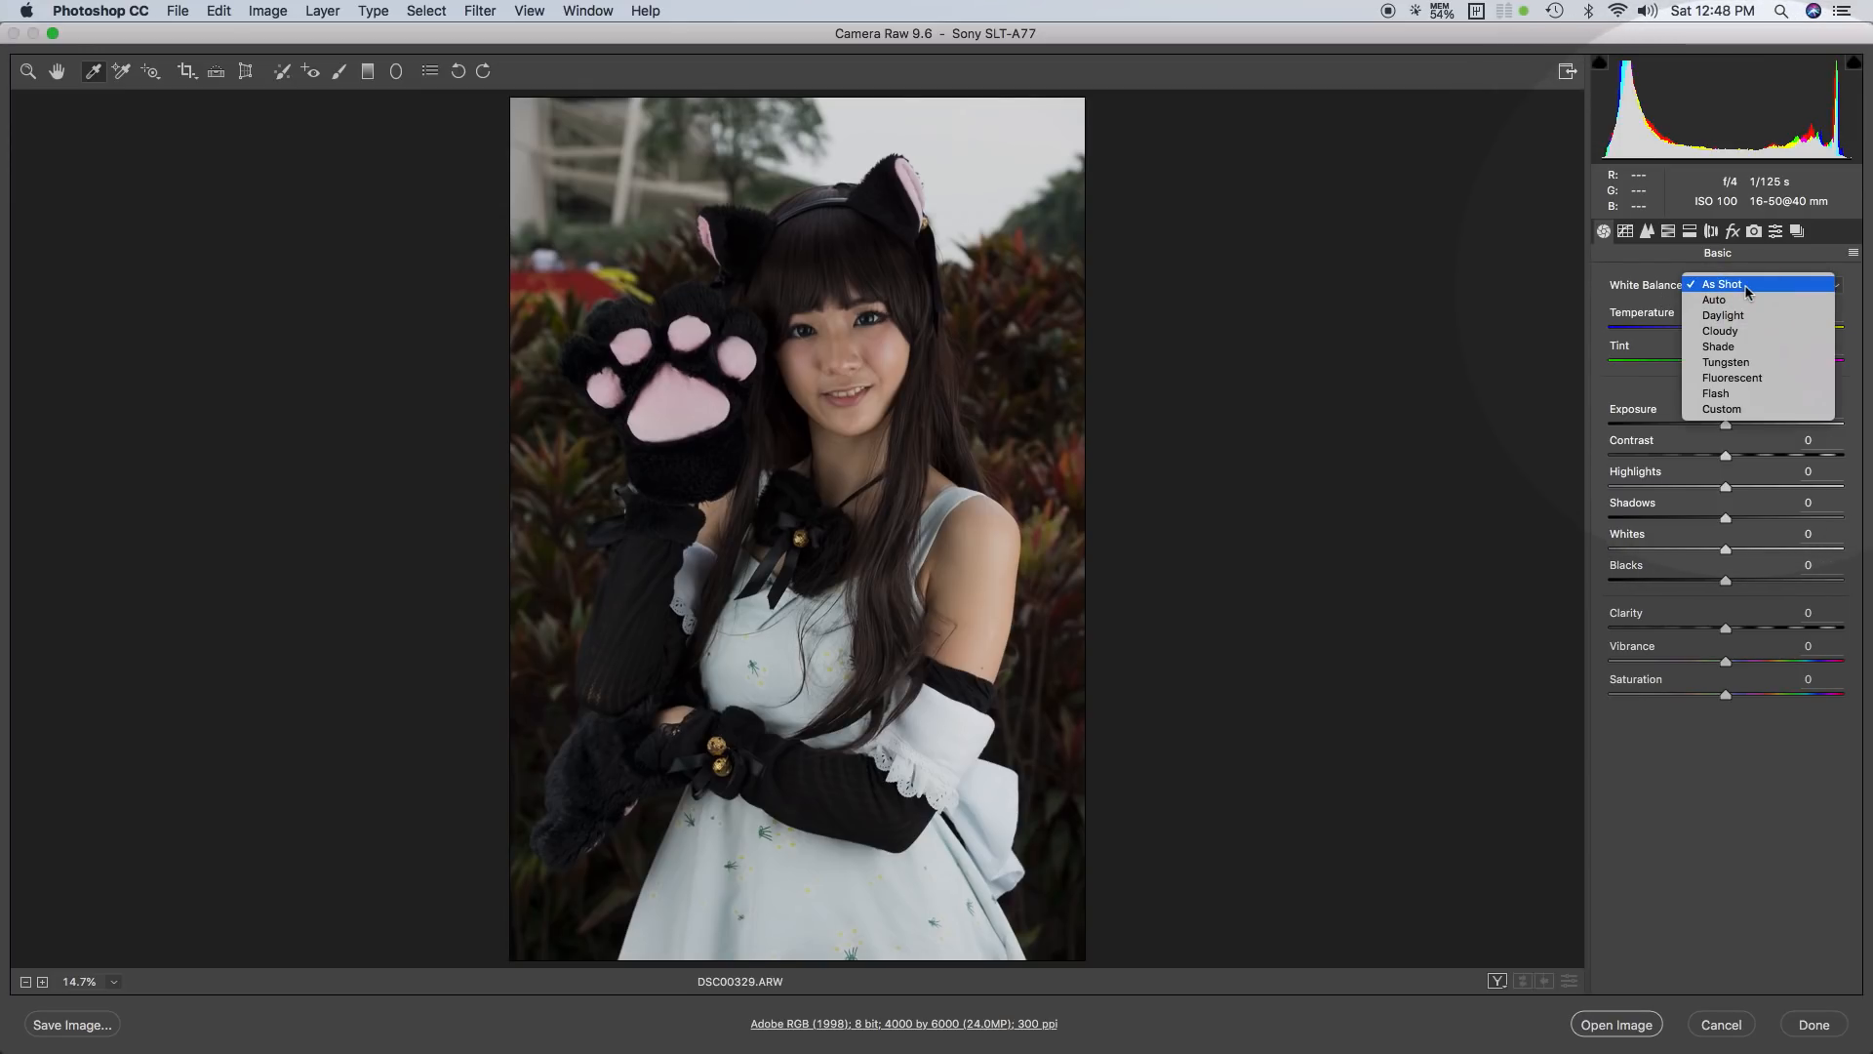
click(1746, 291)
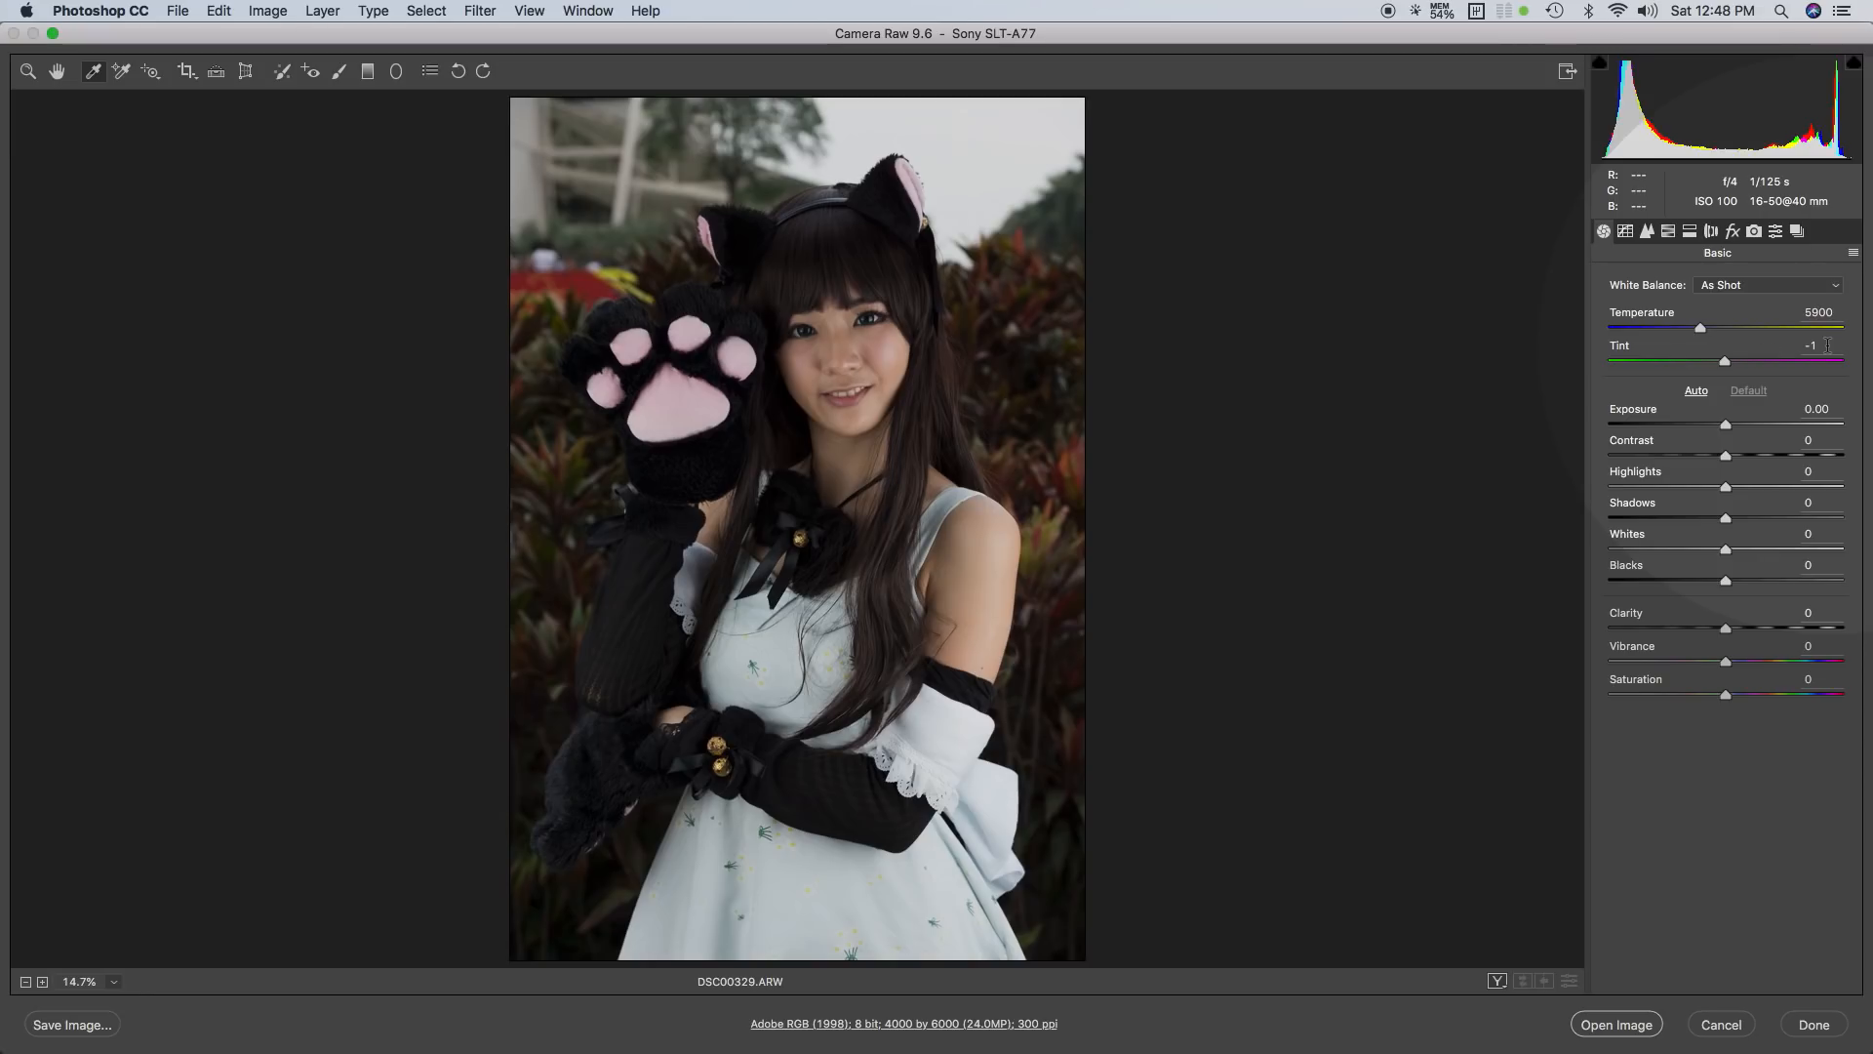
Step: Correct the white balance by sampling the white chest area of the dress with the White Balance tool
click(94, 72)
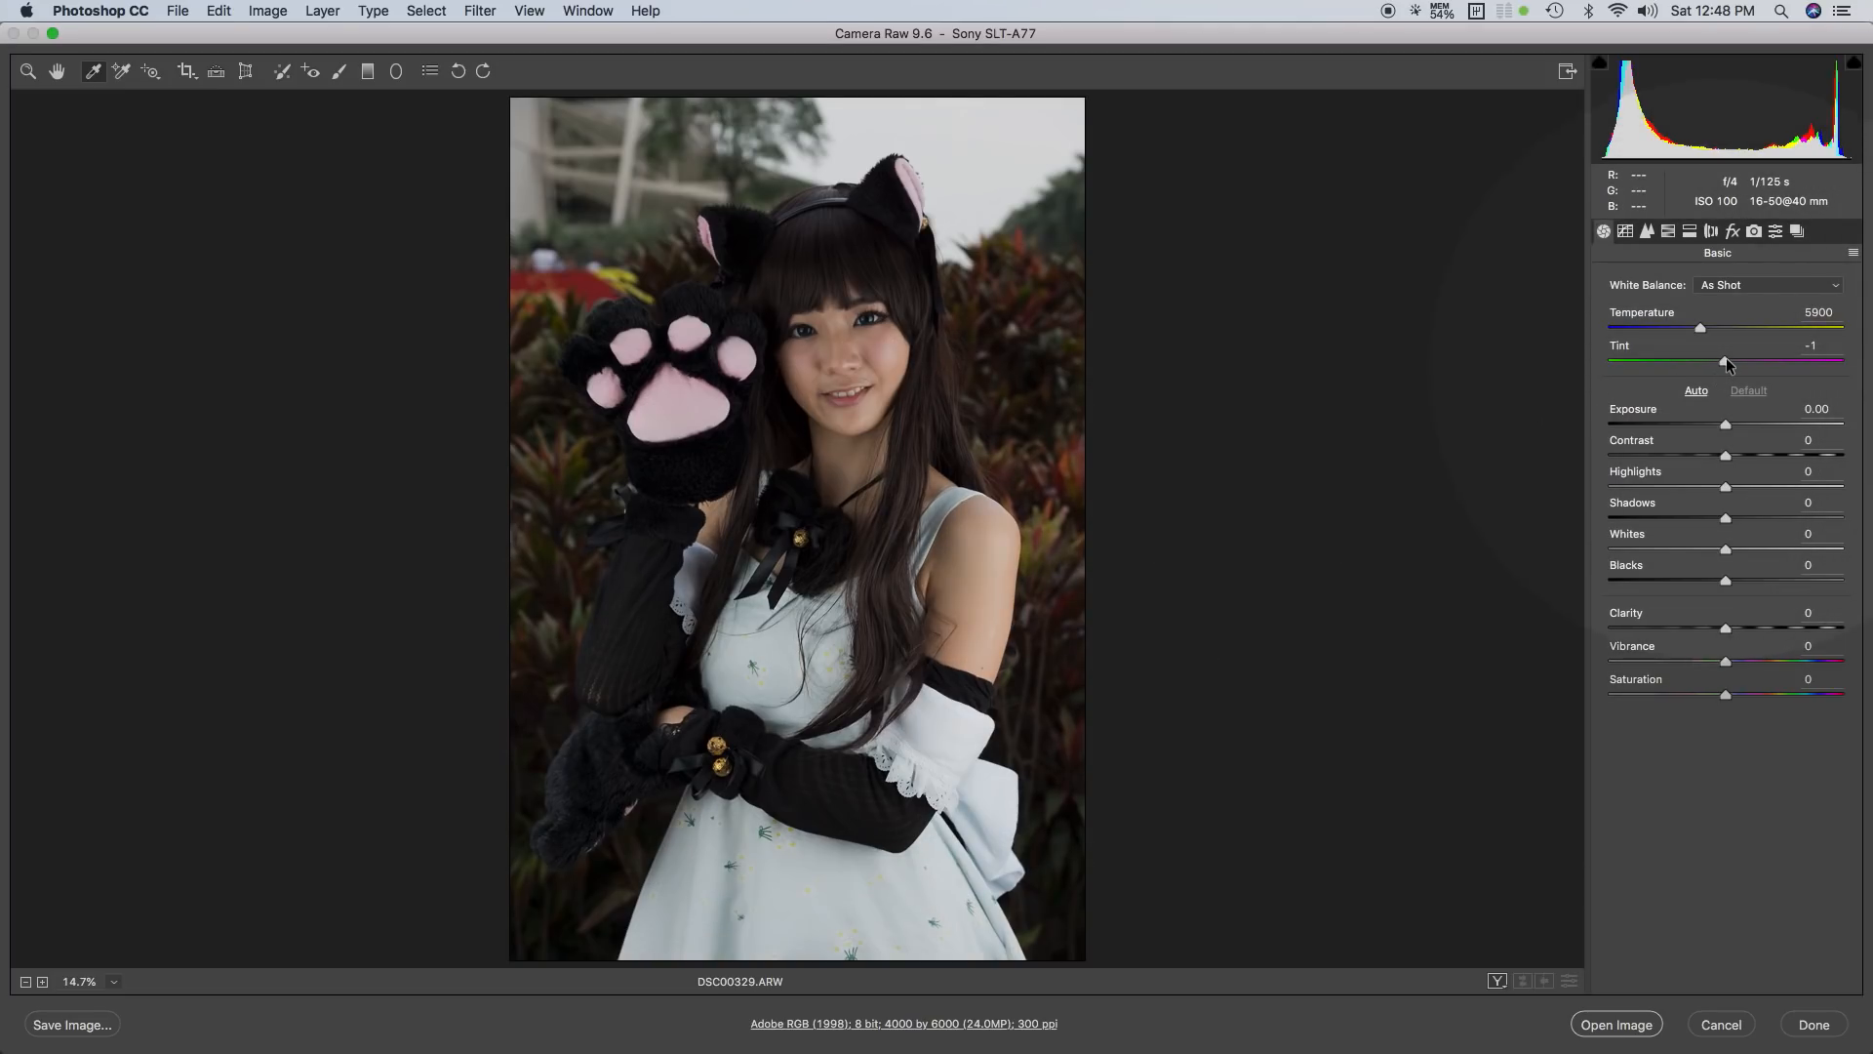
click(787, 655)
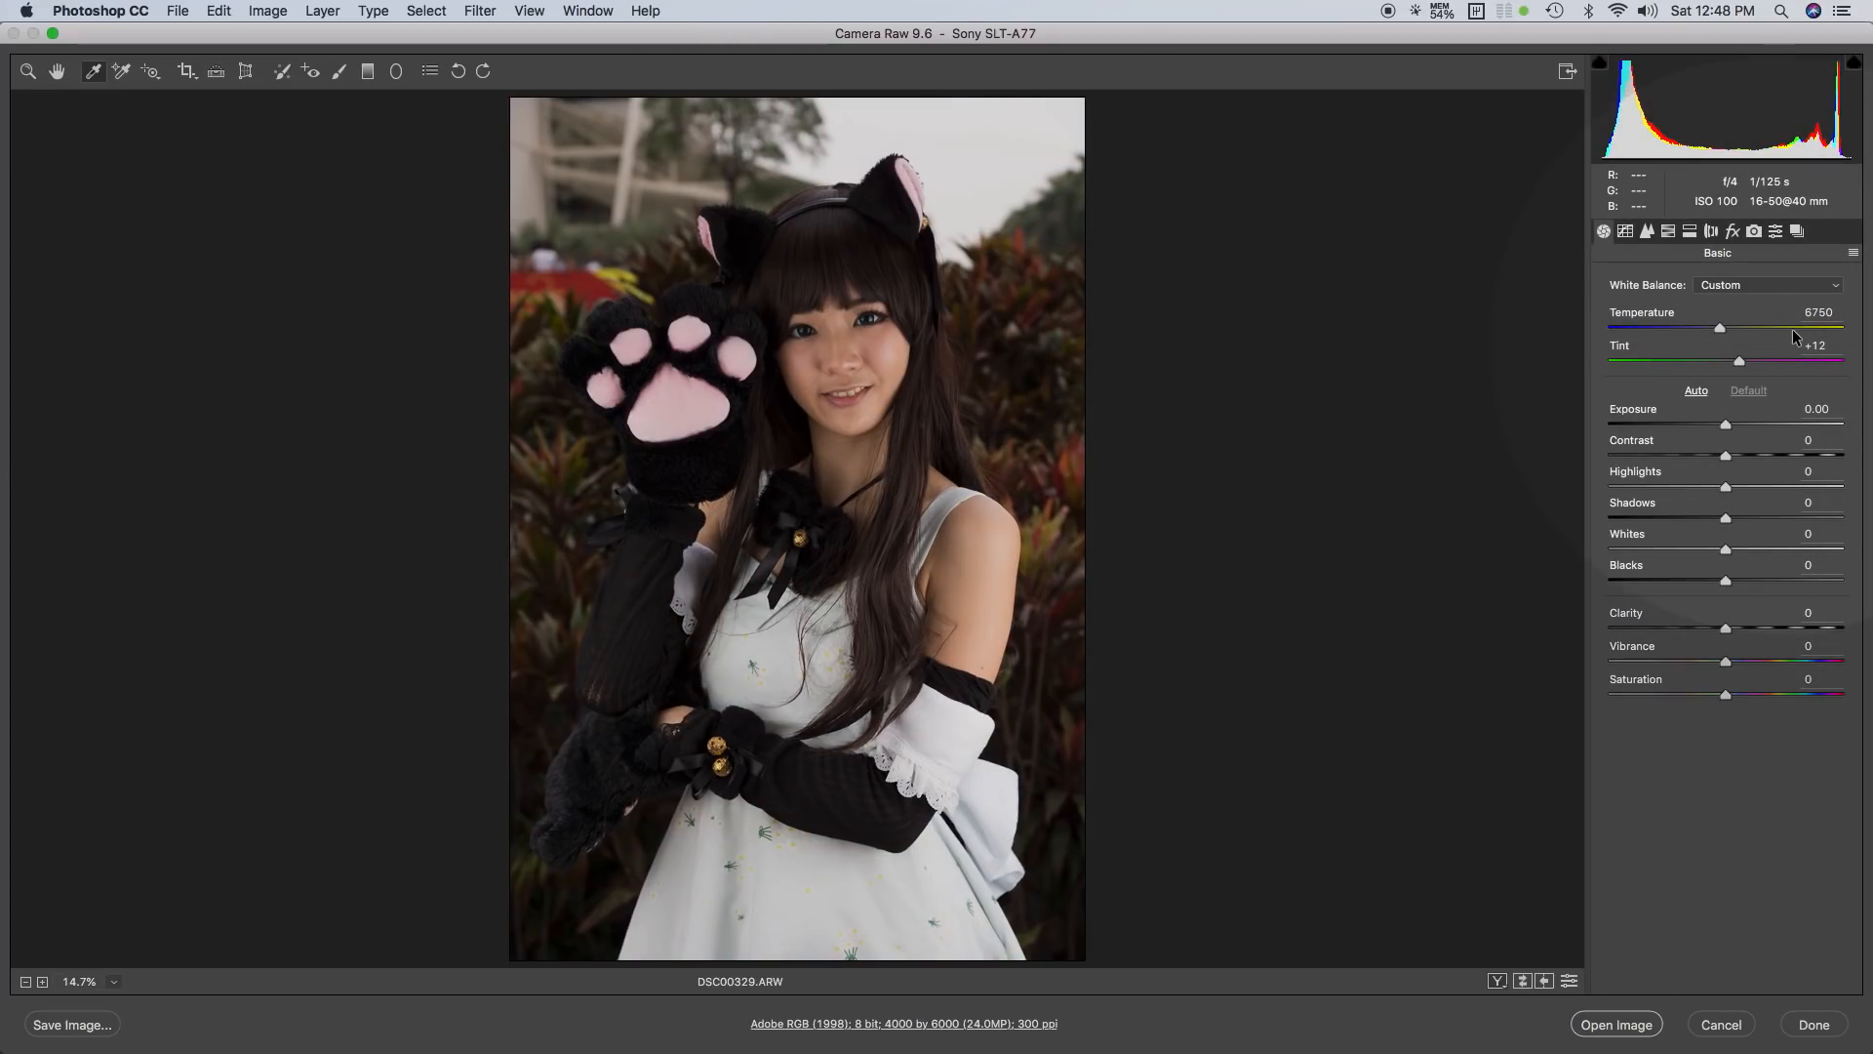
click(760, 391)
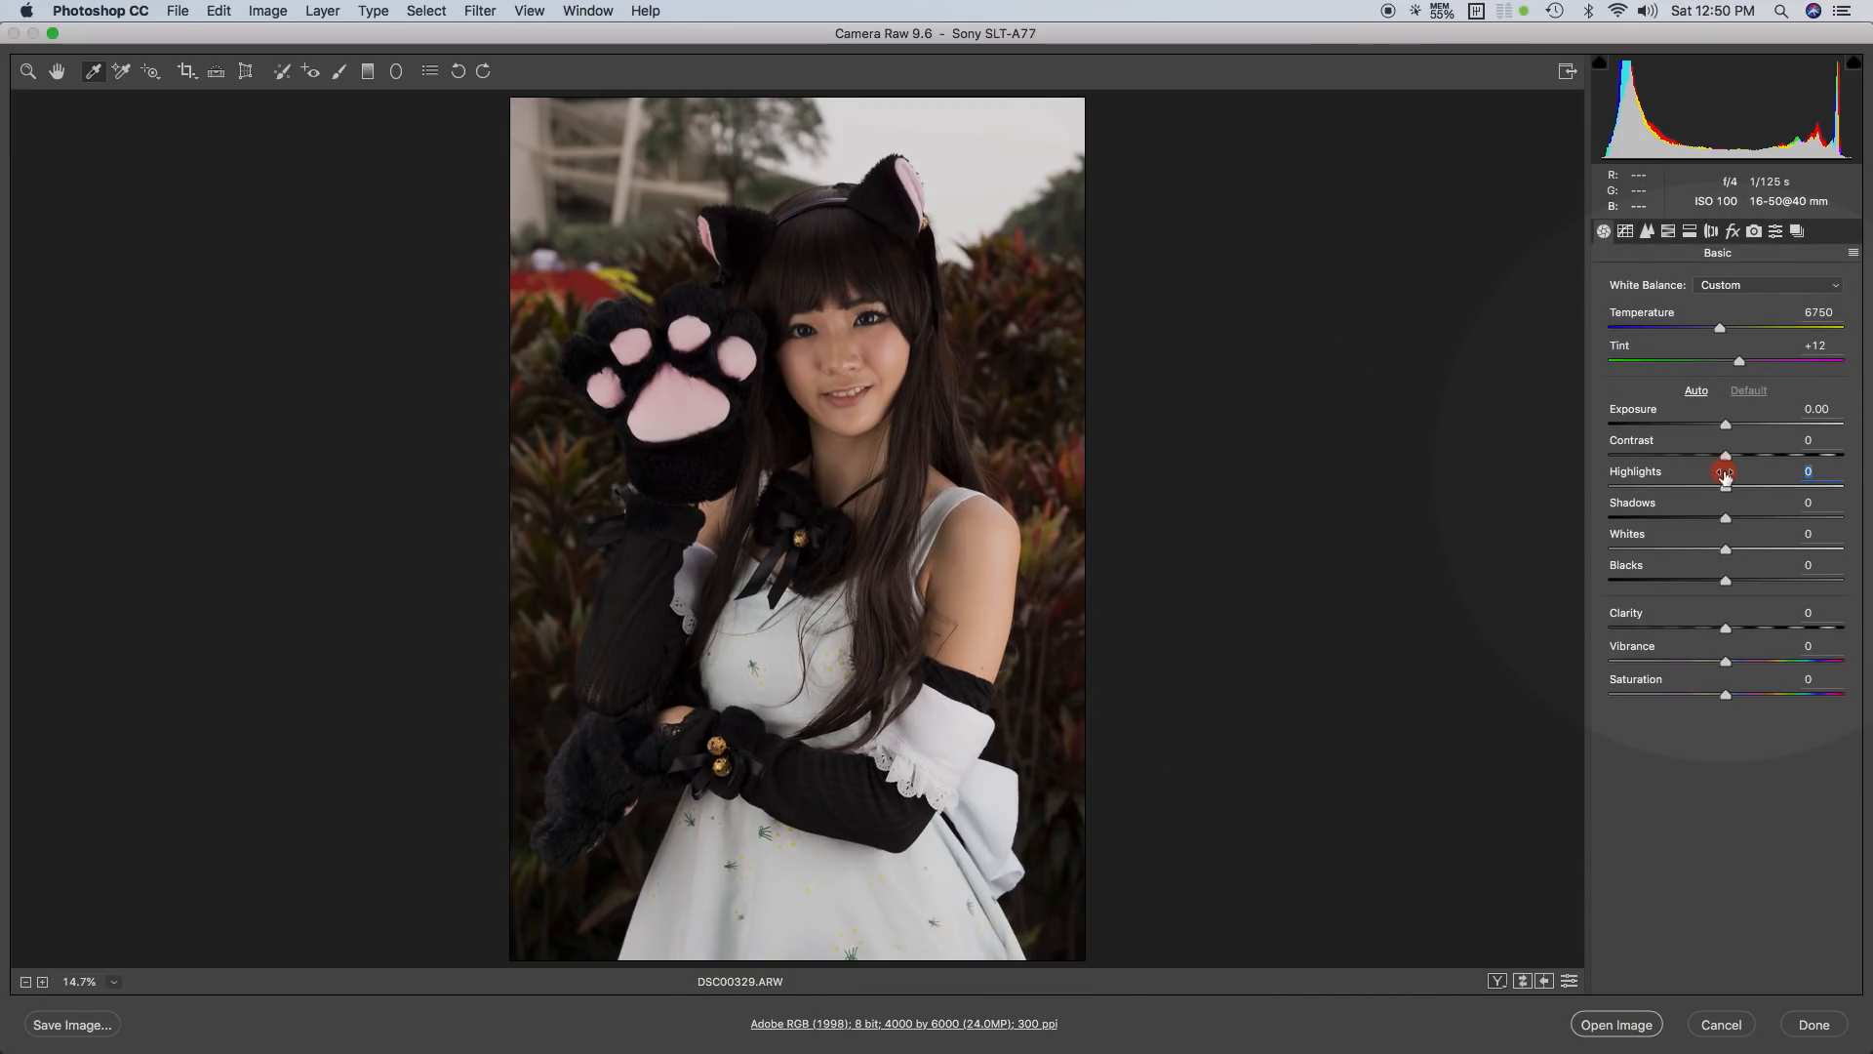
Step: Lower Highlights to -43 and toggle the adjustment off and on to compare the photo
drag(1724, 475, 1684, 476)
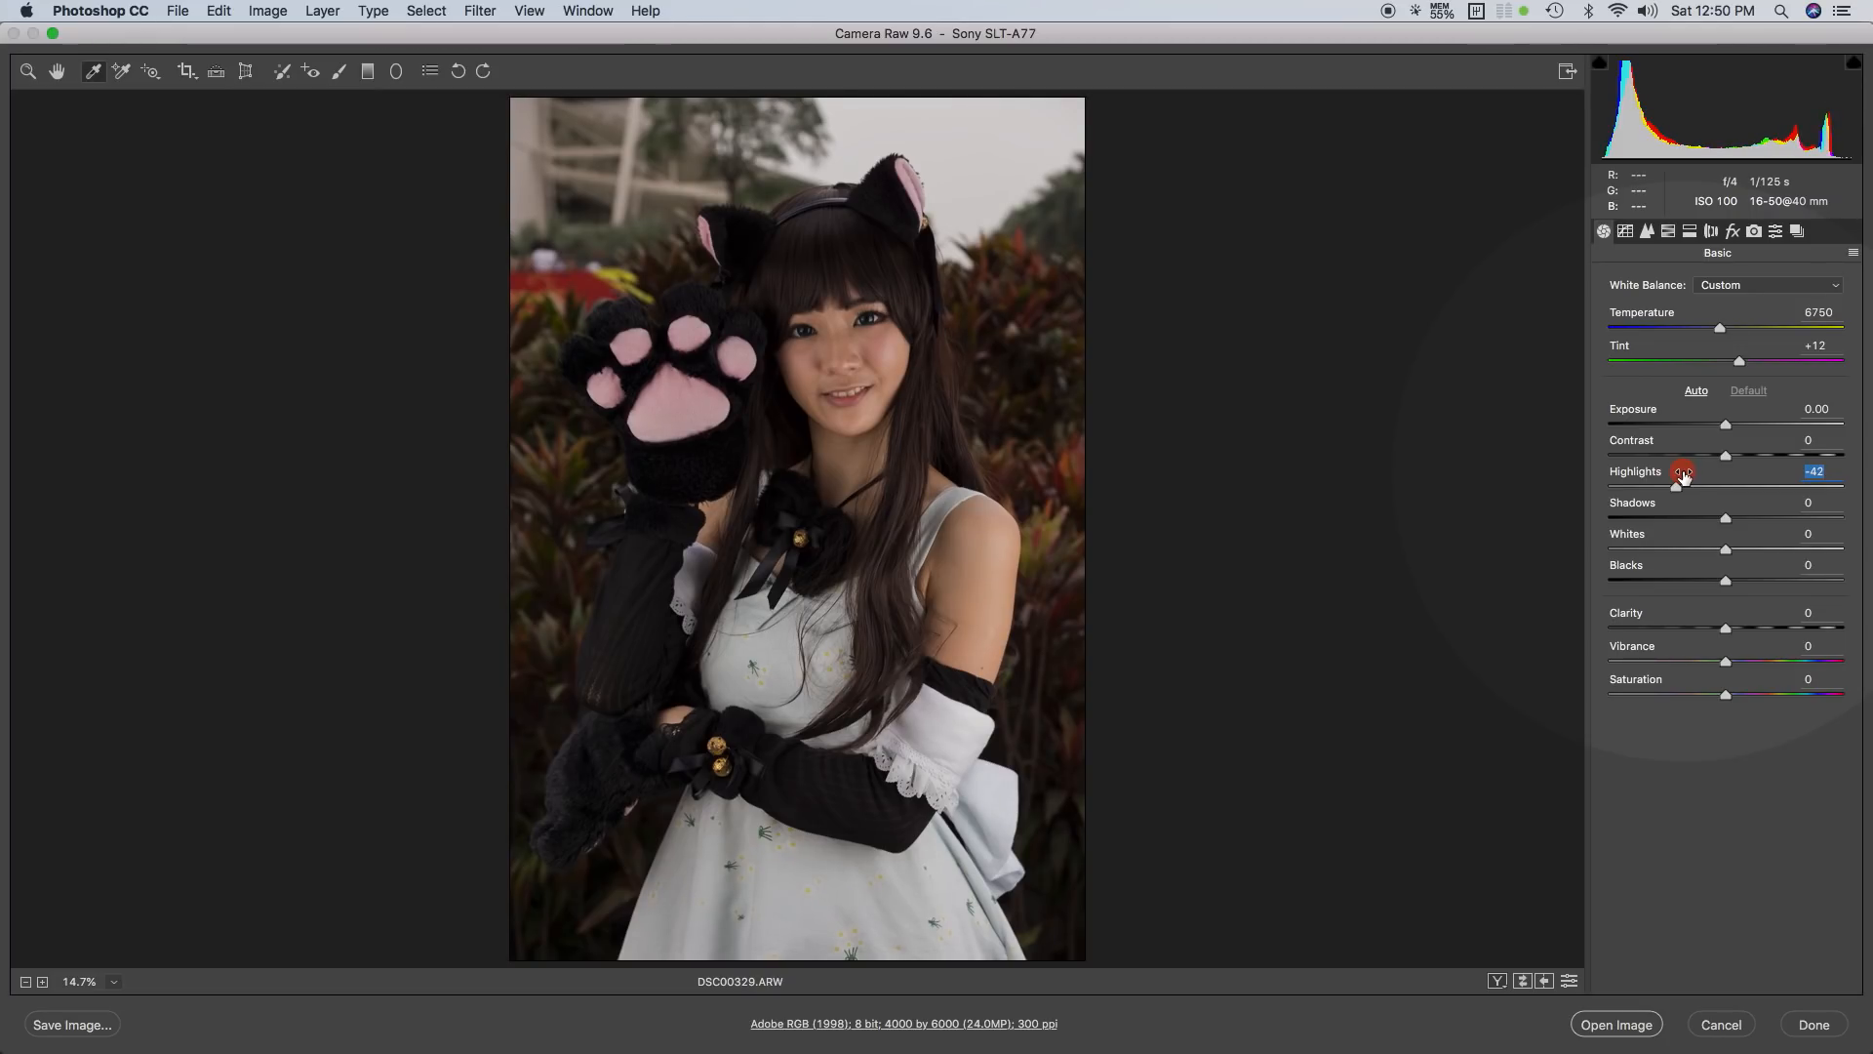
drag(1685, 476, 1684, 476)
drag(1683, 476, 1682, 476)
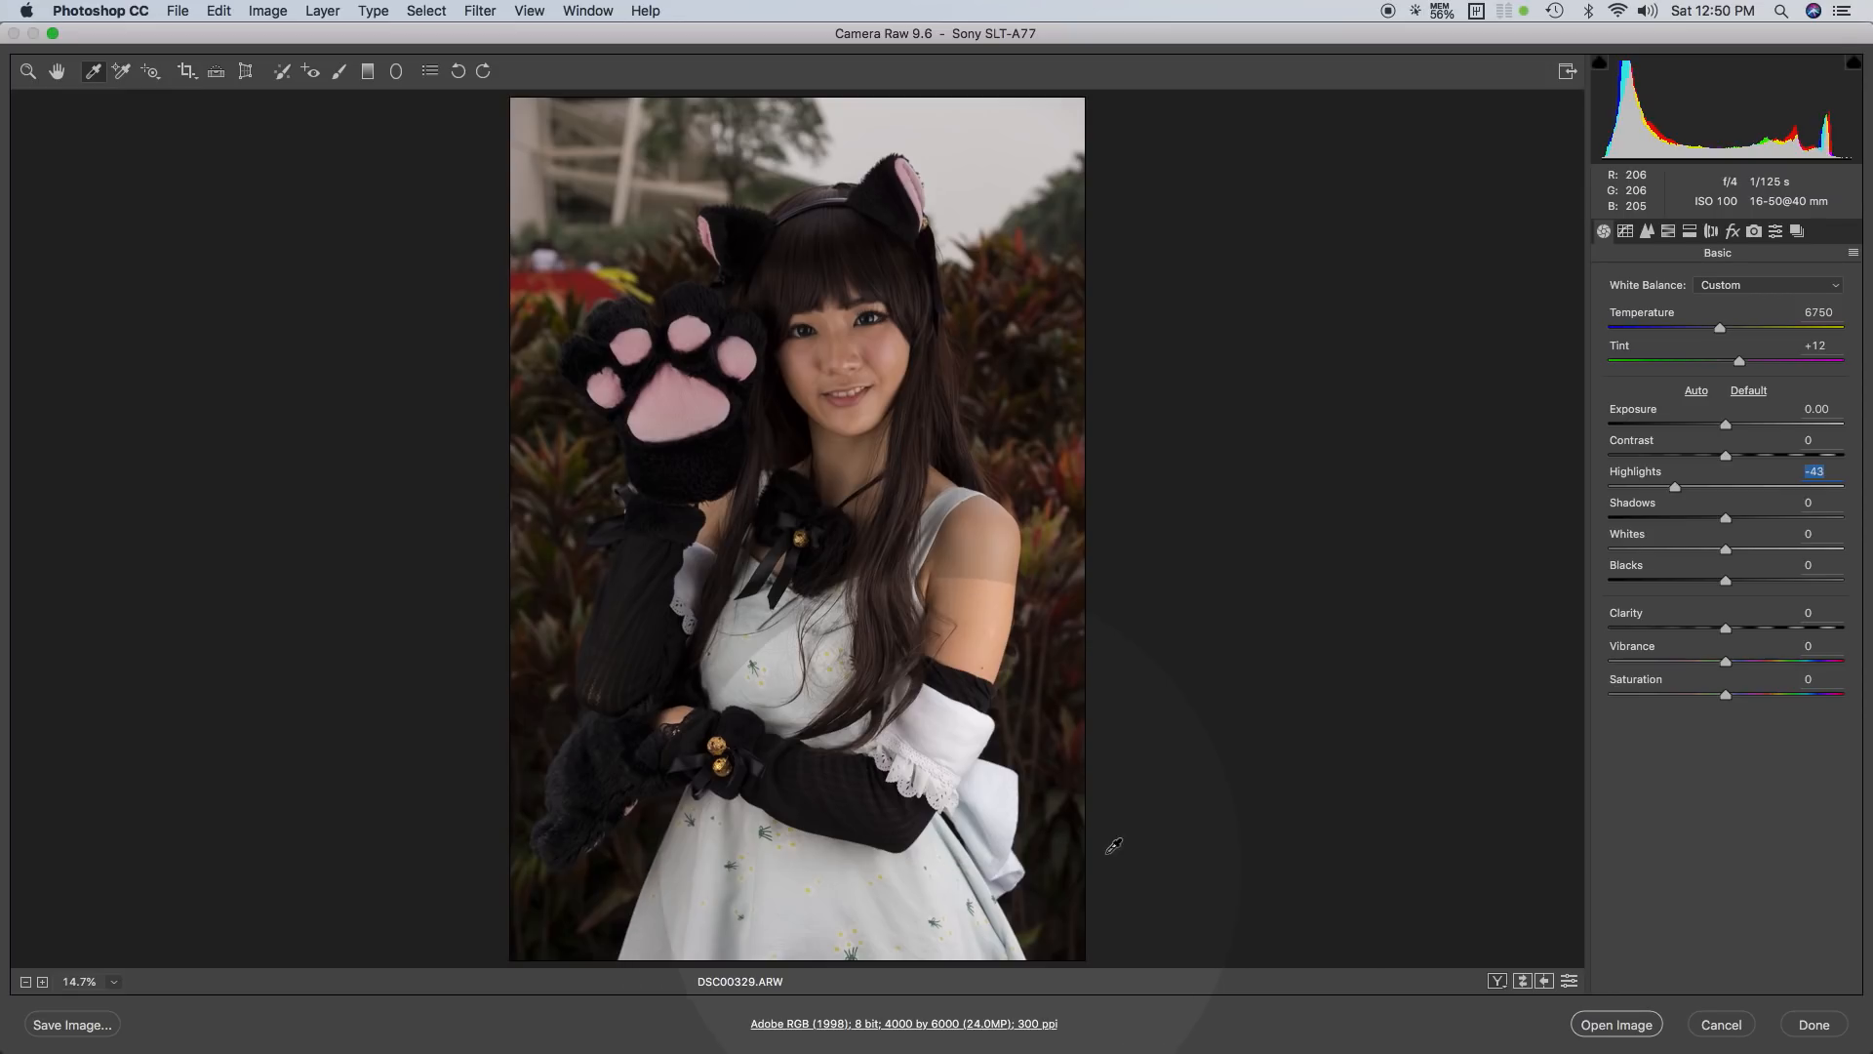
key(super+z)
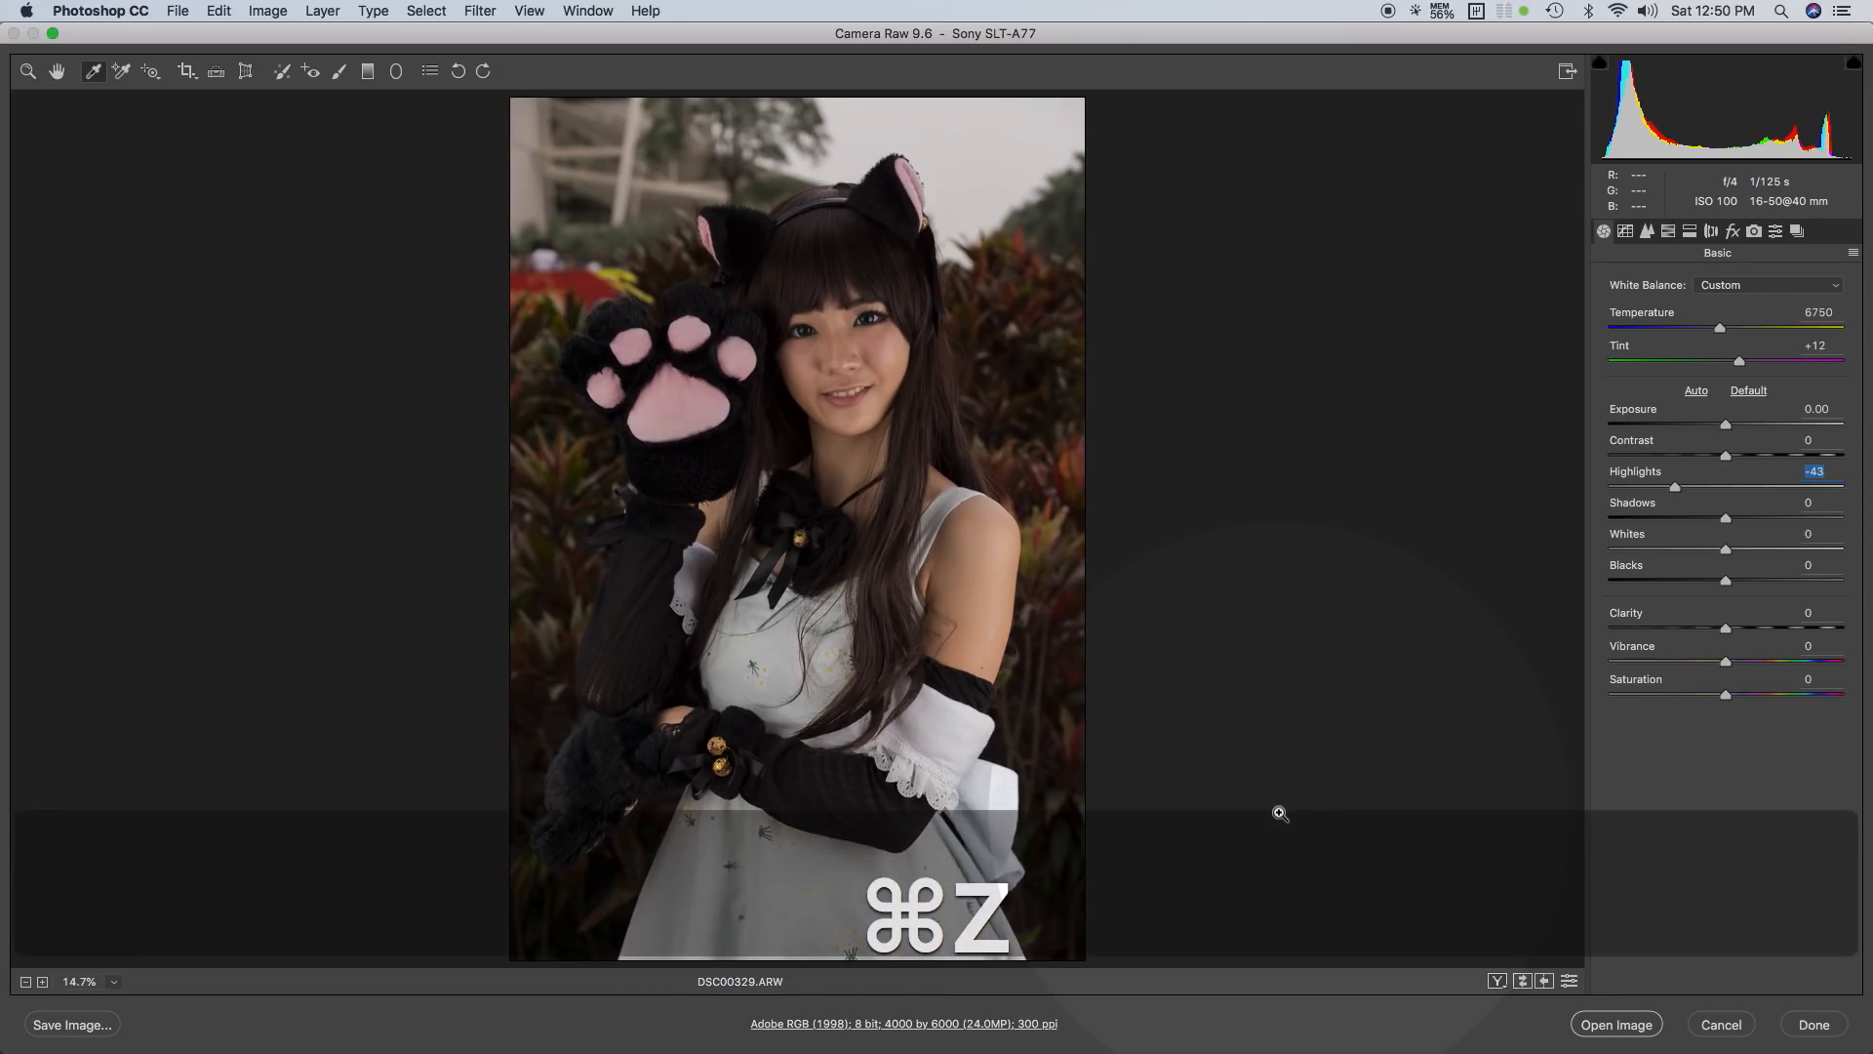
key(super+z)
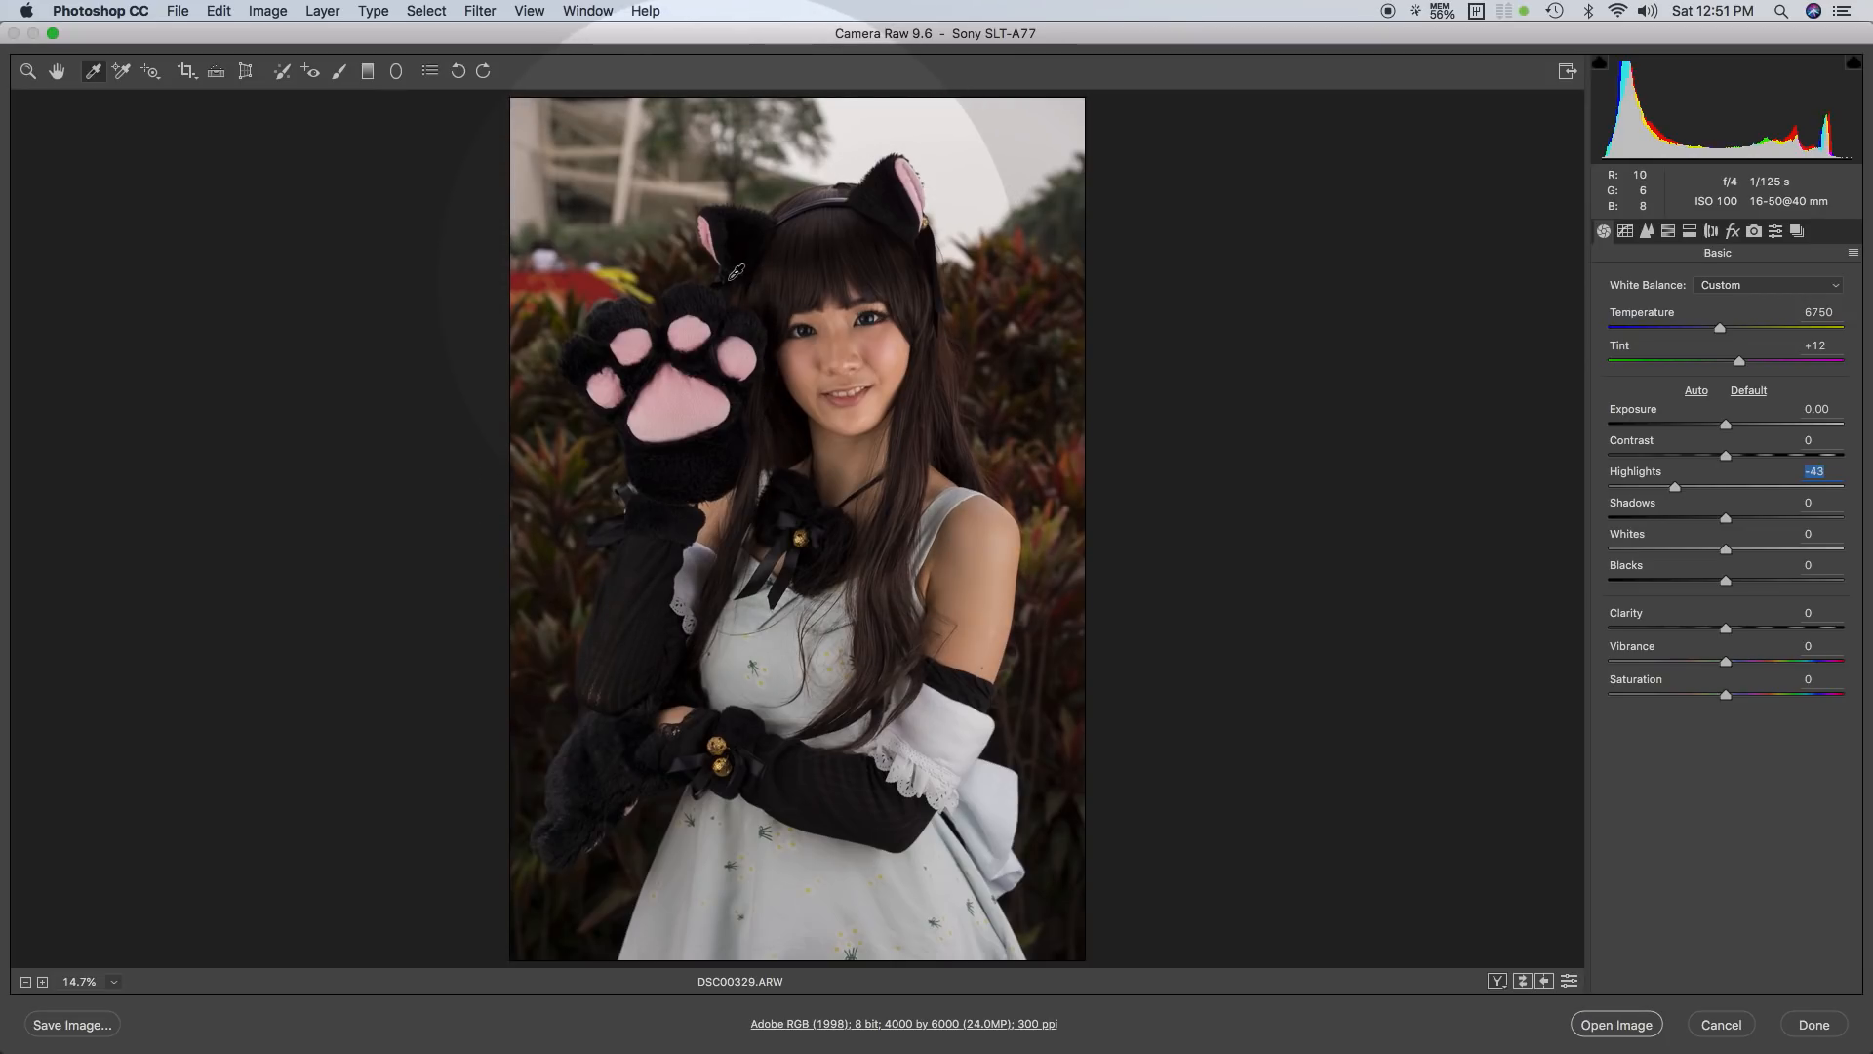
Step: Raise Shadows to +51 to bring out detail in the dark areas
click(1724, 508)
drag(1724, 507, 1765, 505)
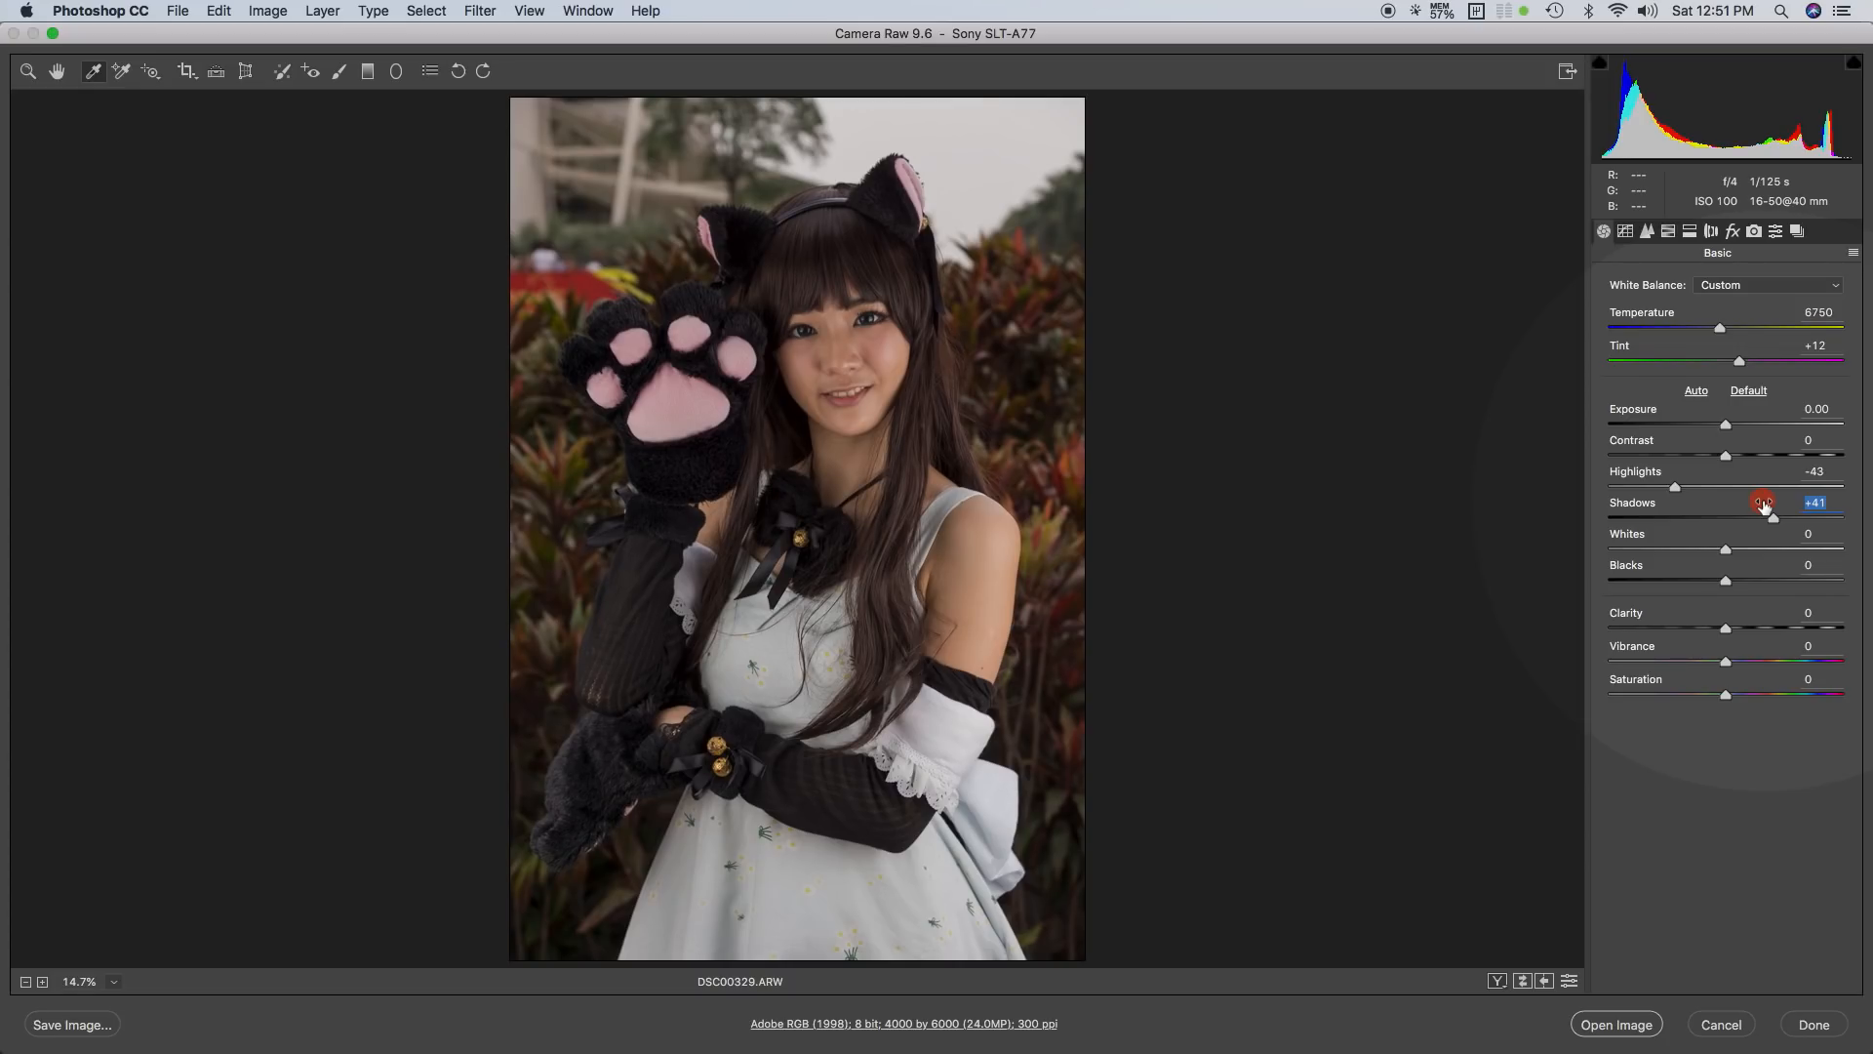
drag(1764, 503, 1769, 505)
drag(1782, 506, 1789, 507)
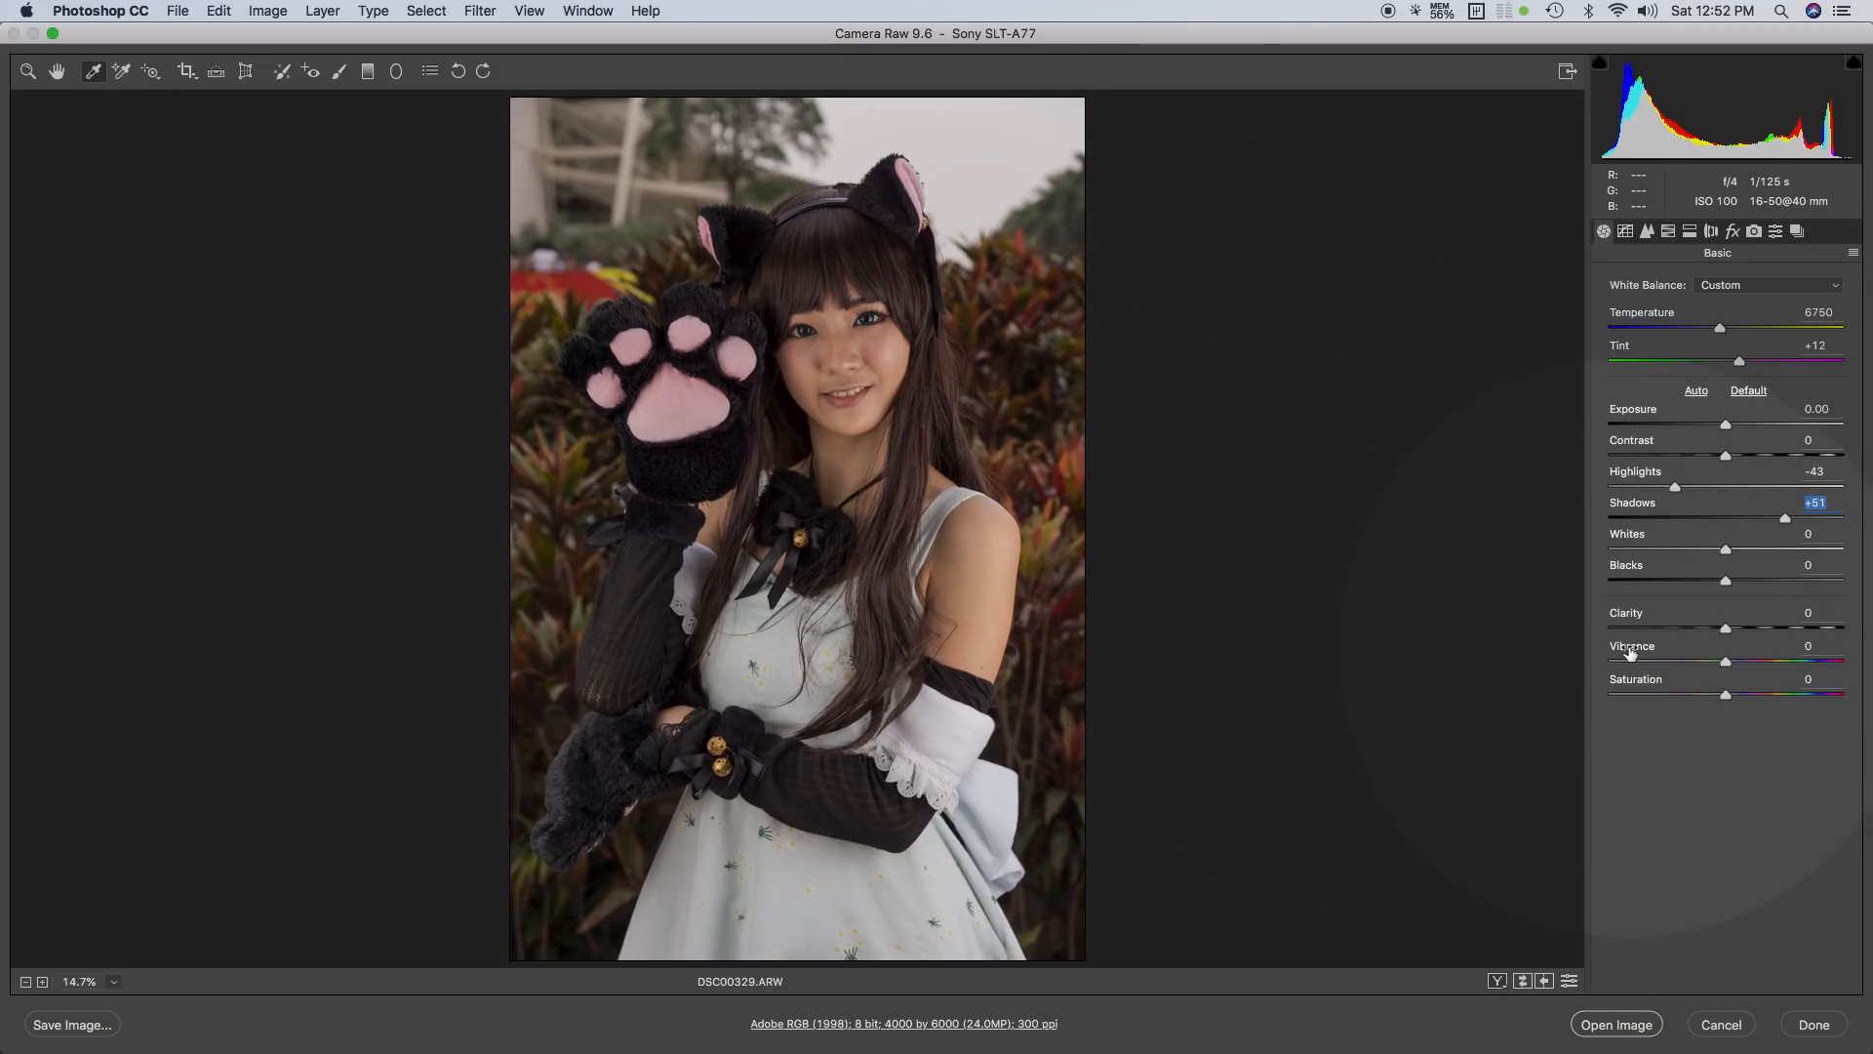
Step: Set Vibrance to +60 and Saturation to -10
click(1718, 255)
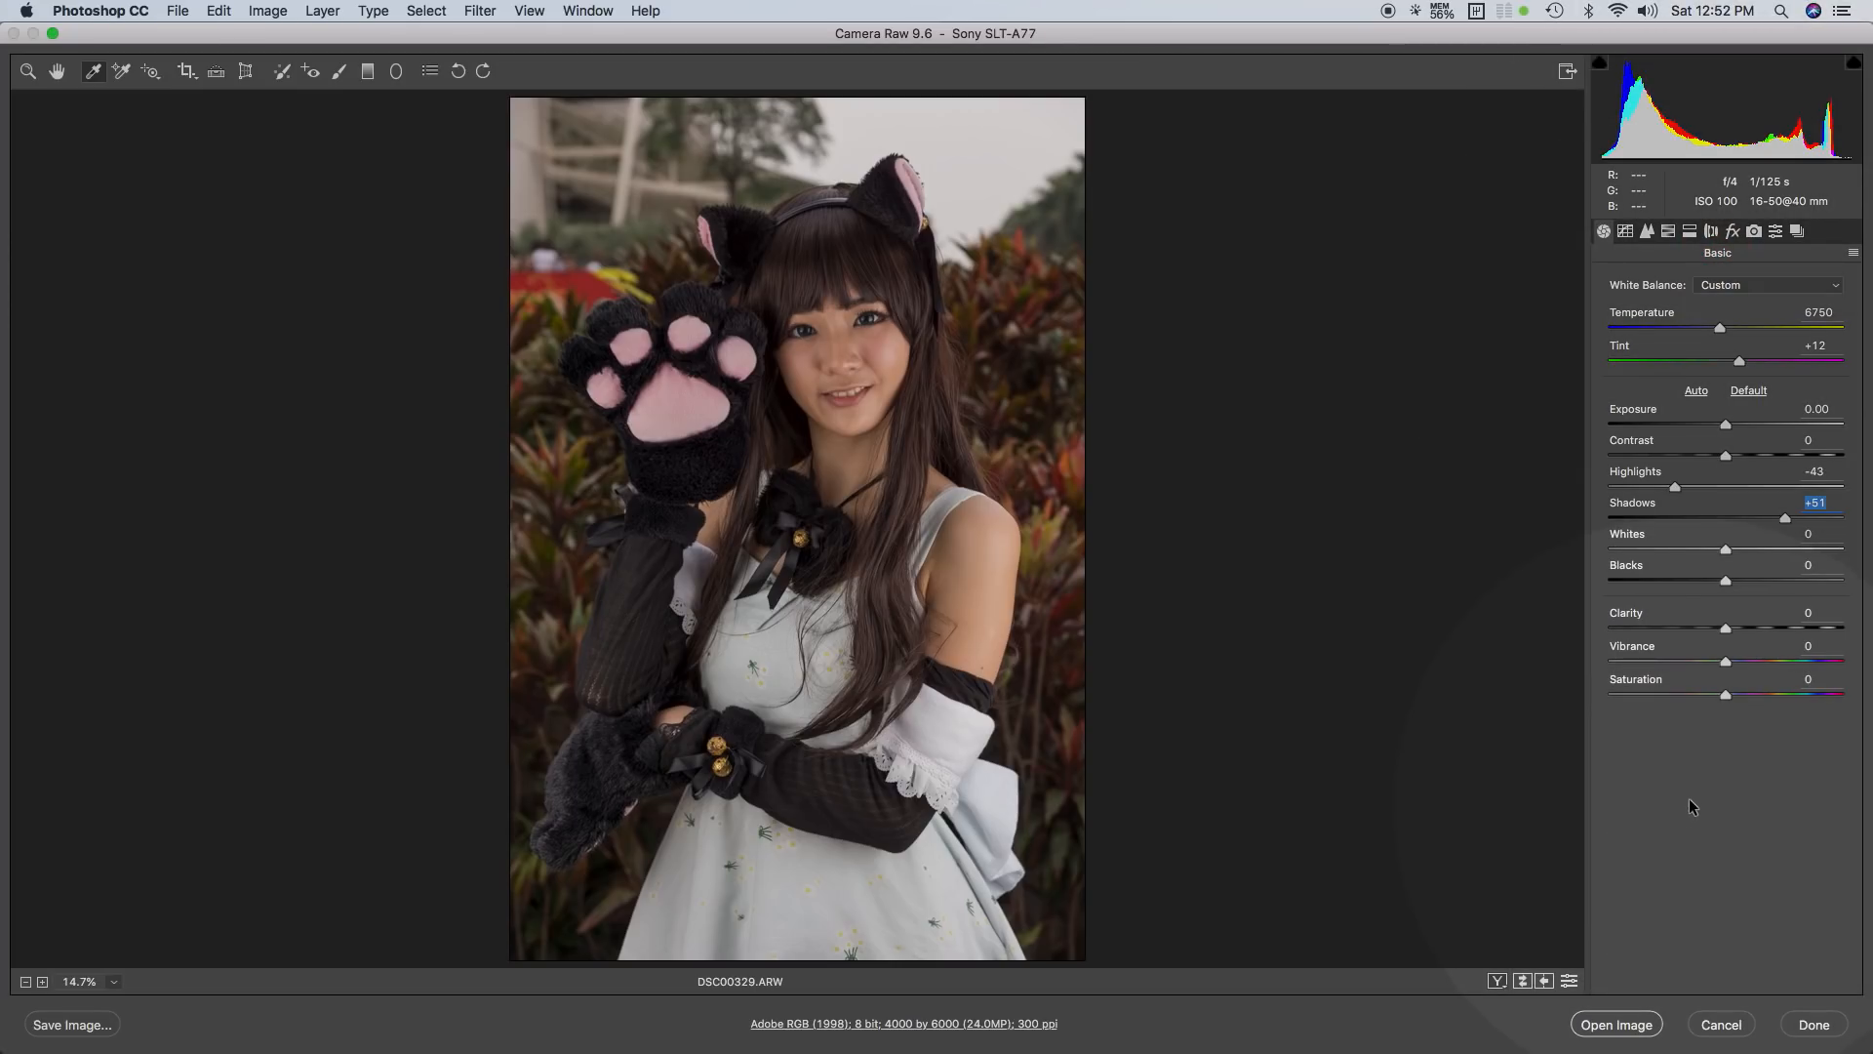
click(1821, 646)
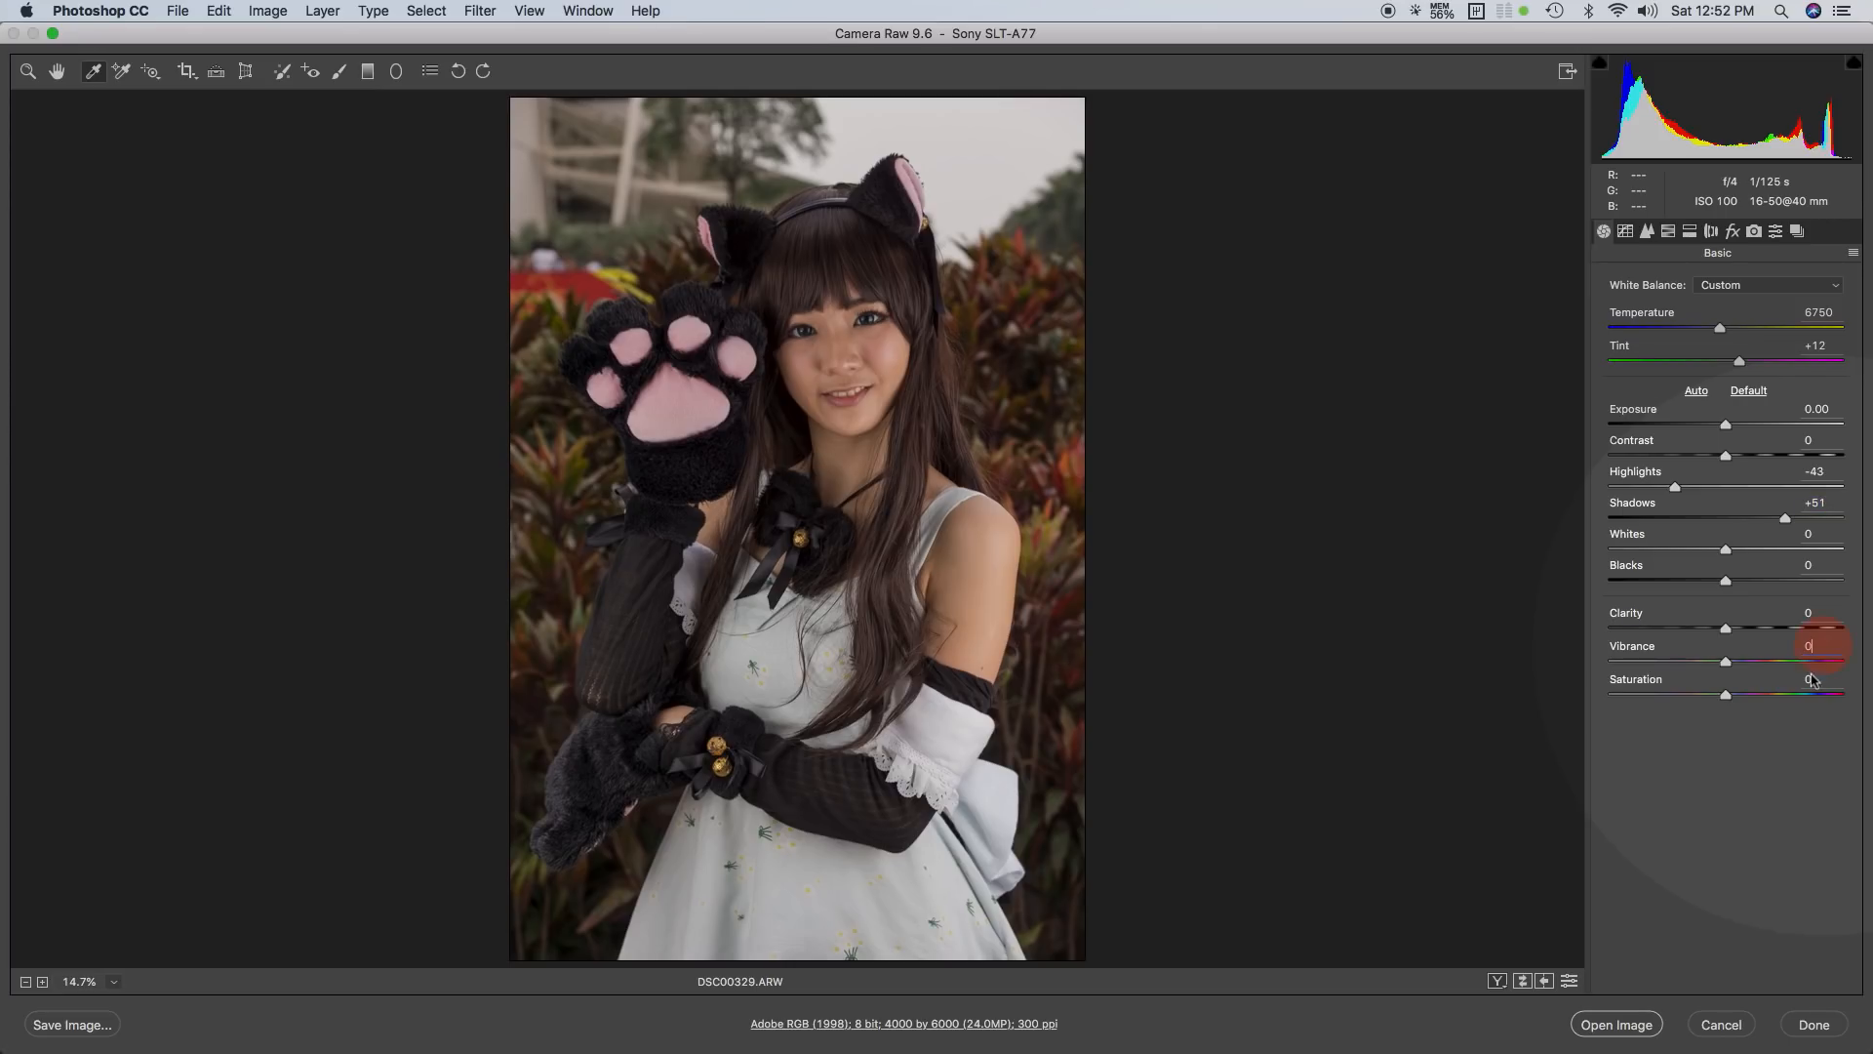
text(6)
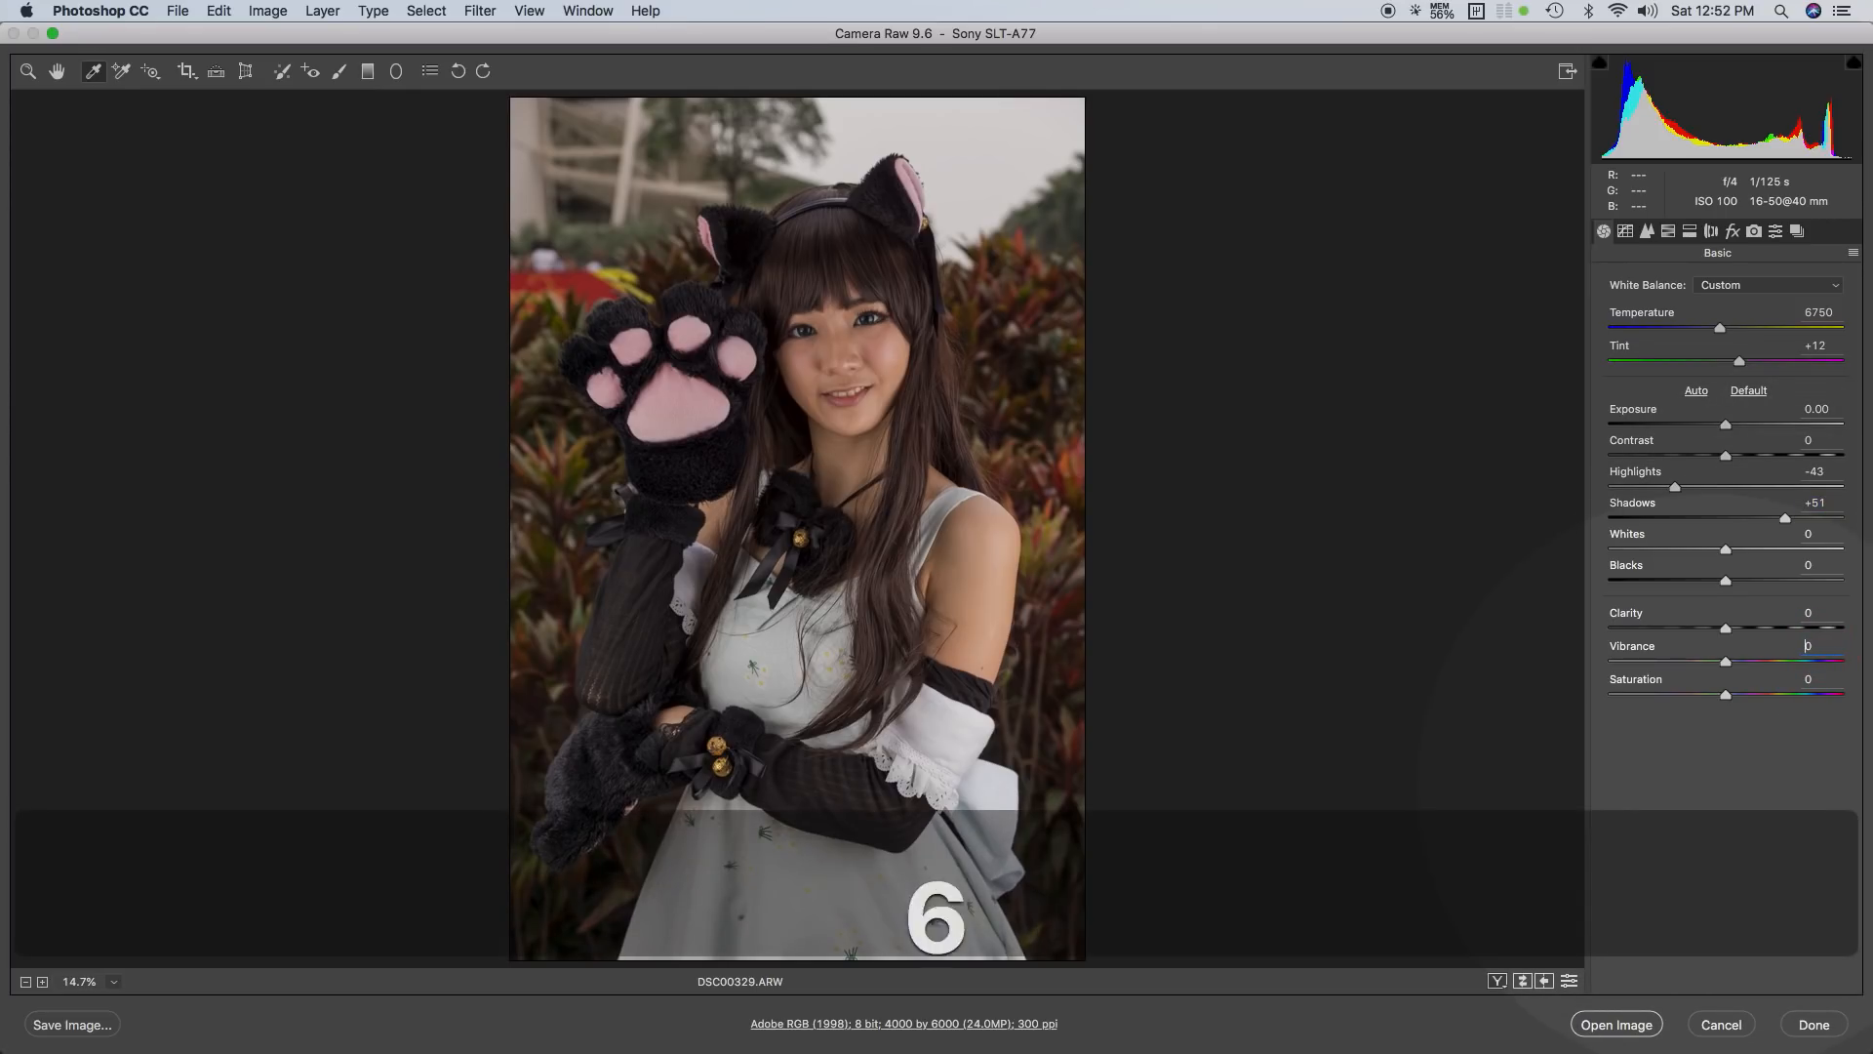
key(Tab)
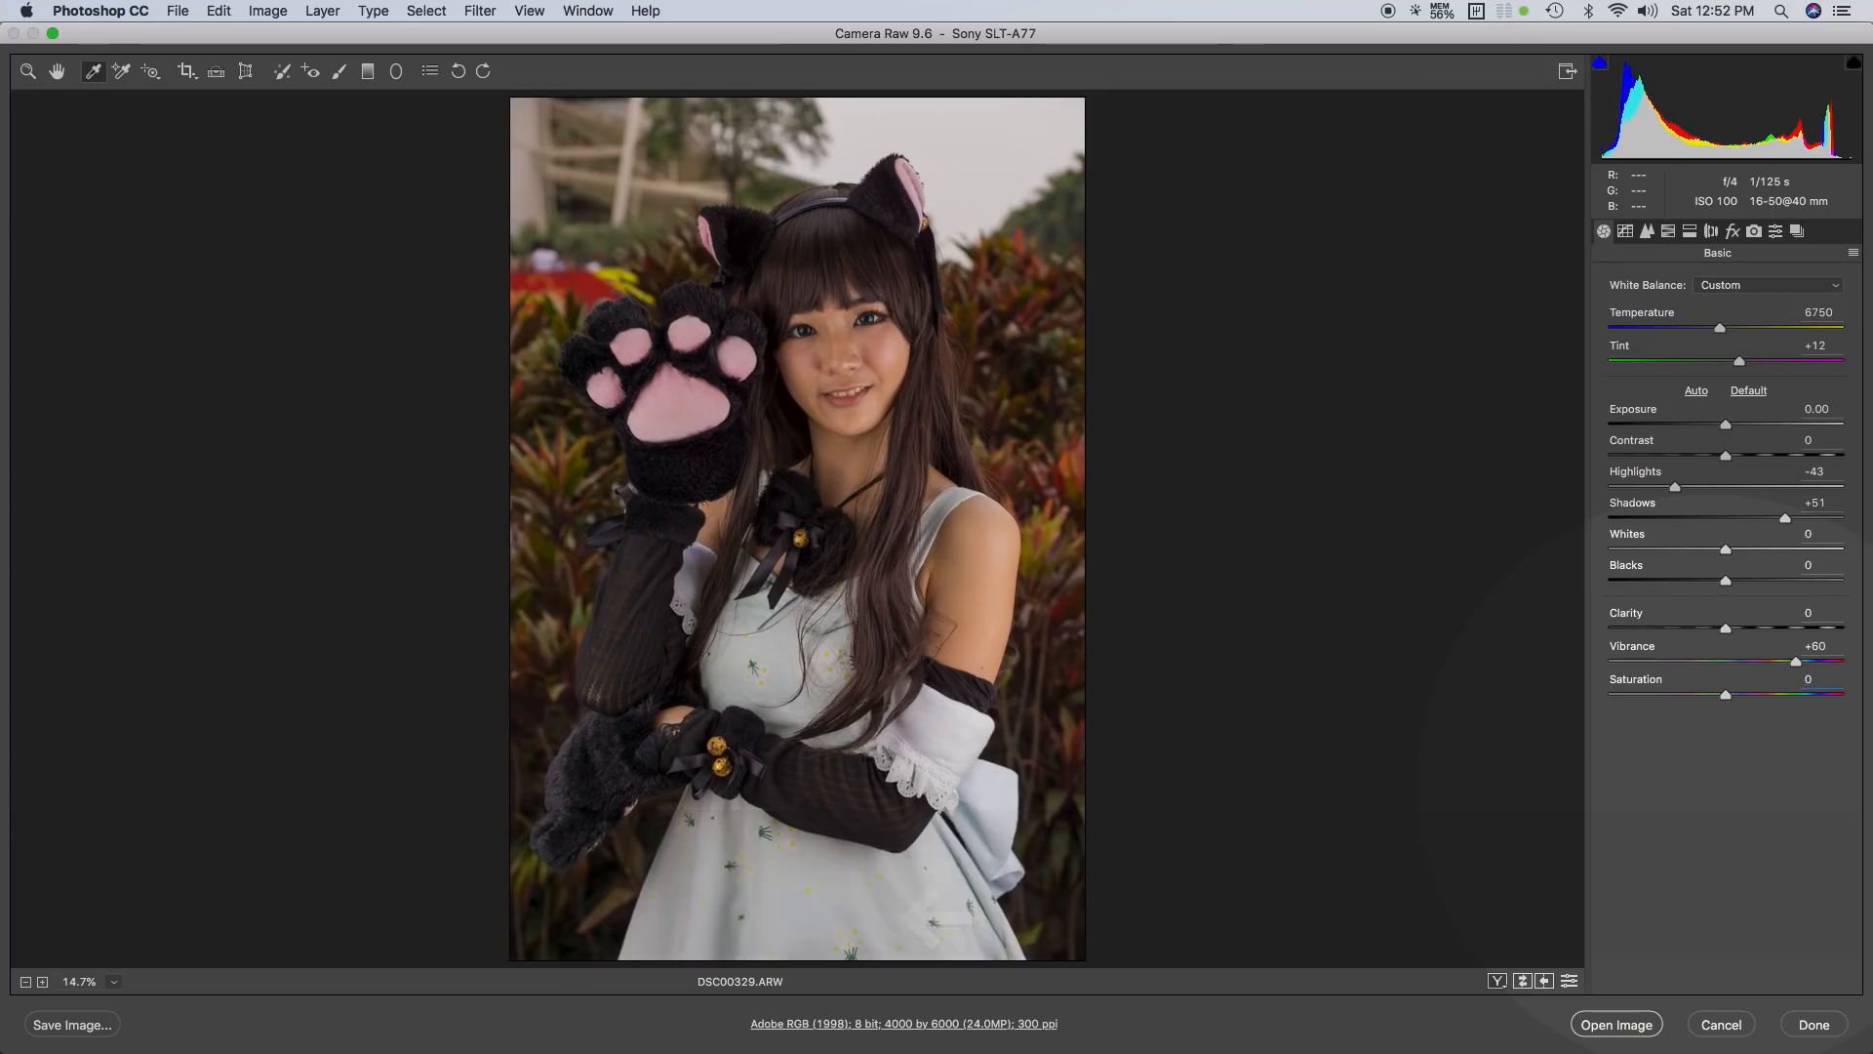
text(-1)
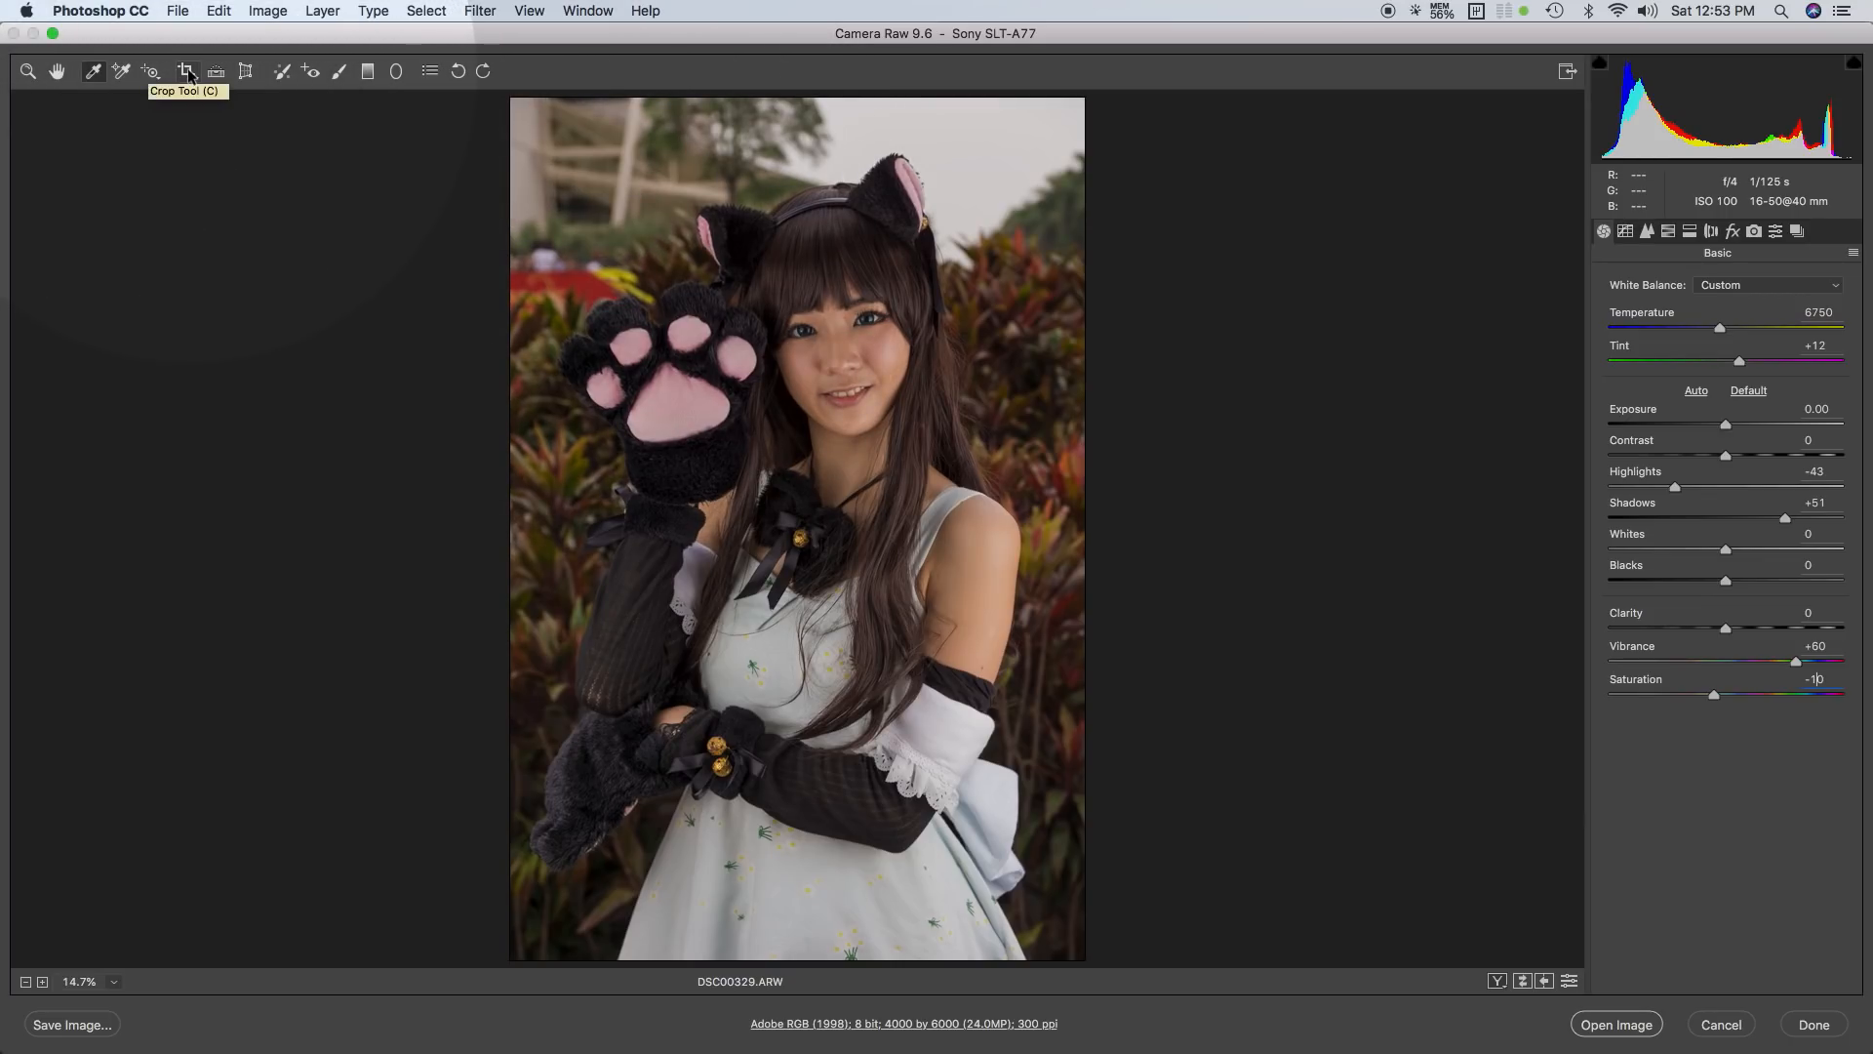
click(189, 74)
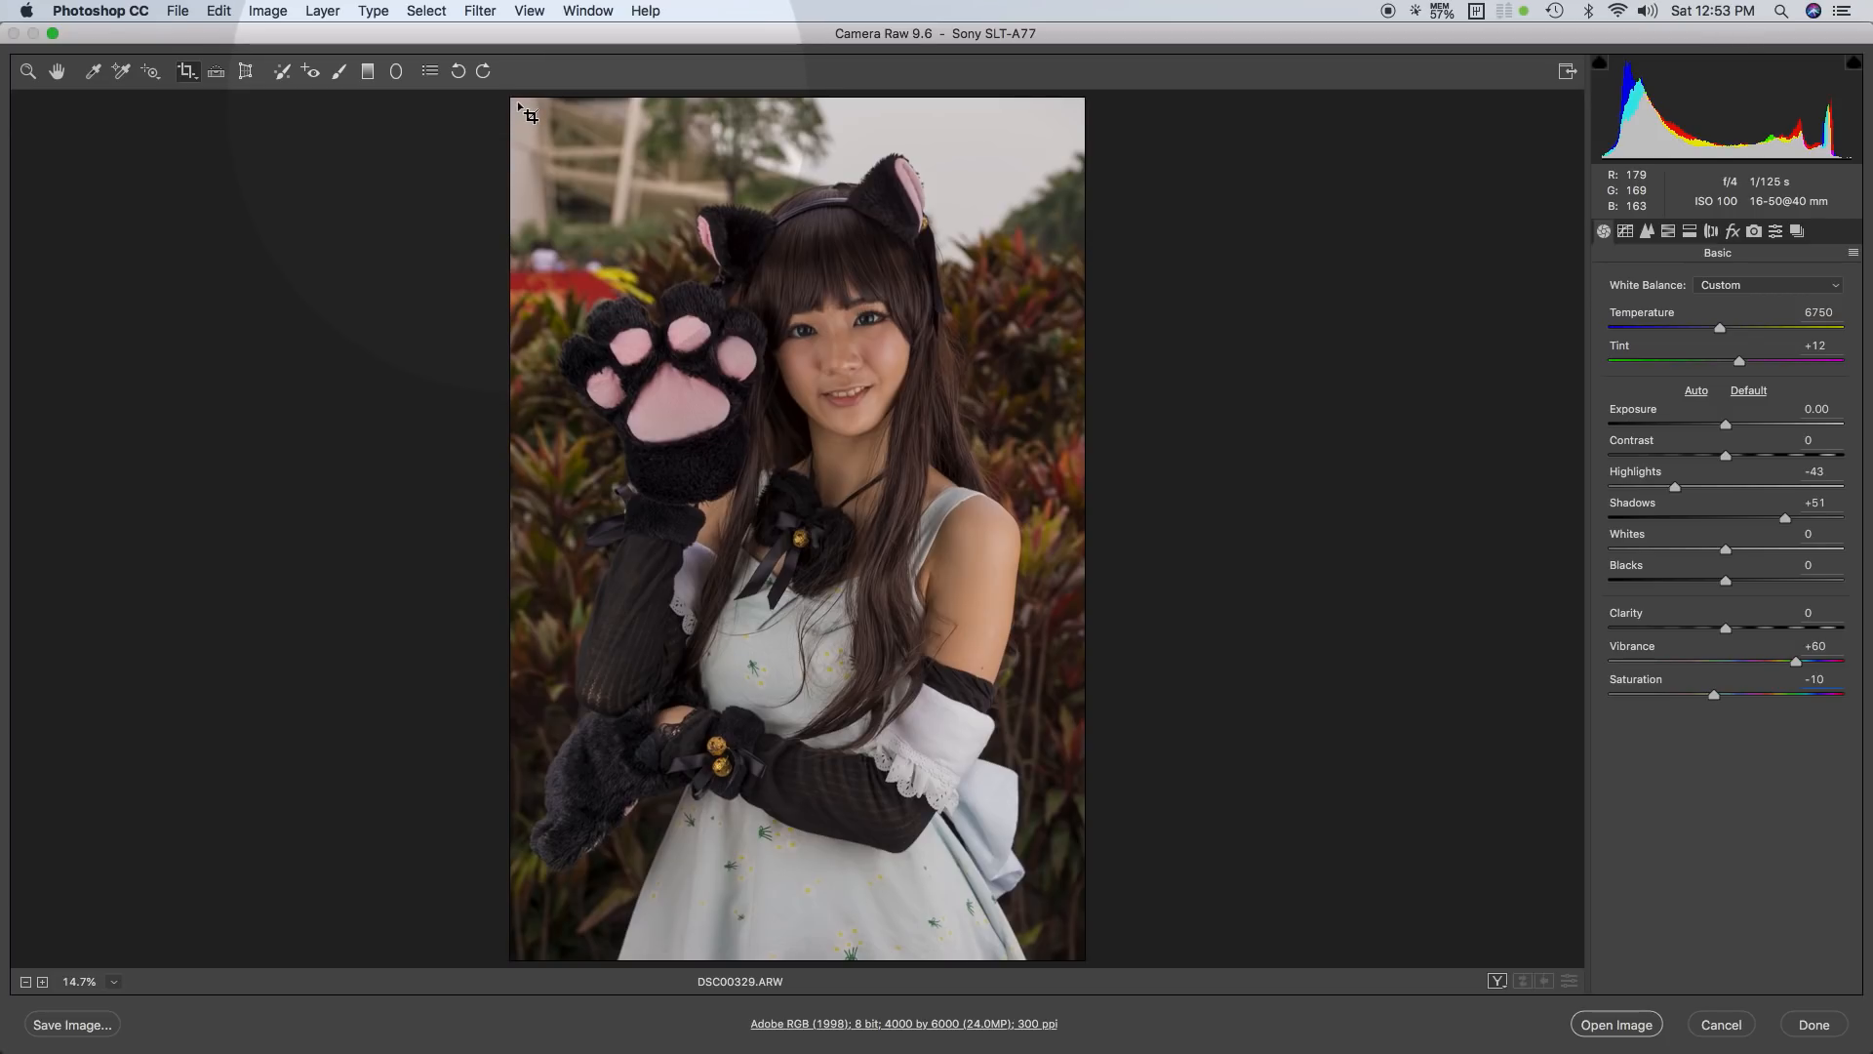
drag(519, 104, 1222, 927)
key(super+z)
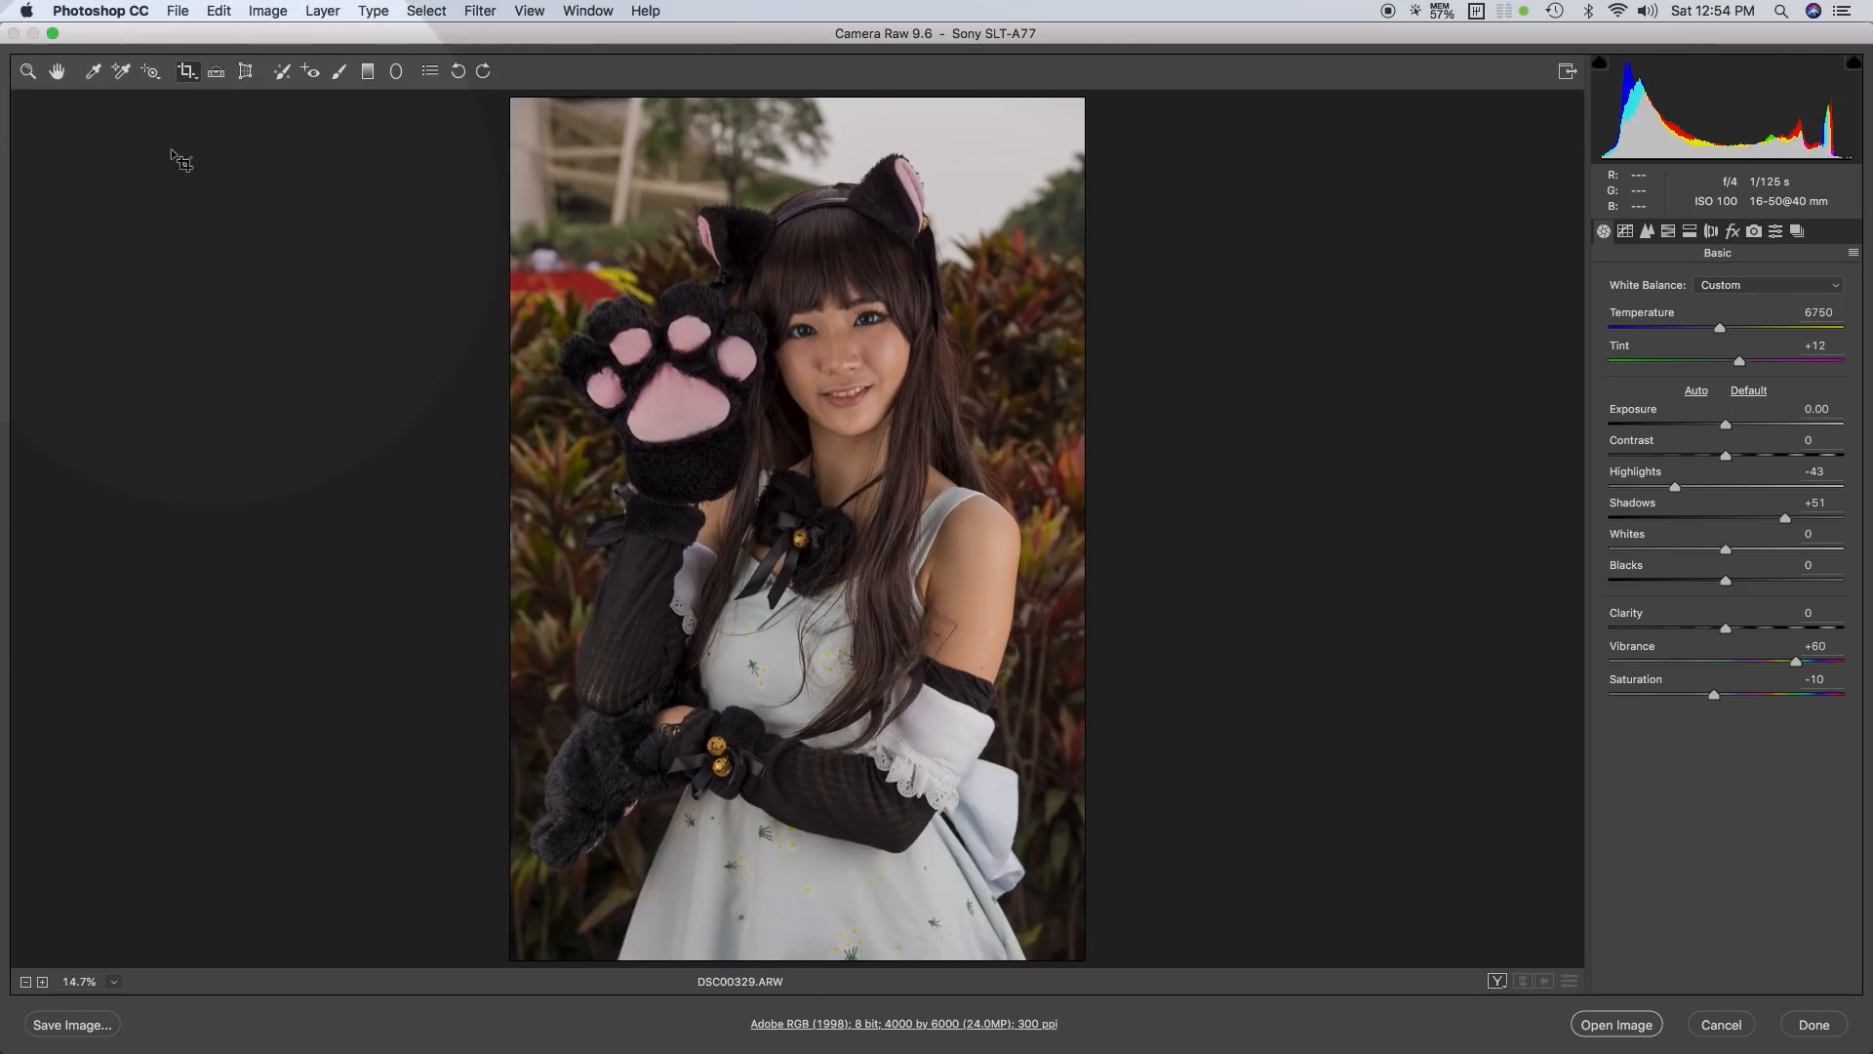
Step: Choose the 2 to 3 crop ratio and draw a crop frame of about 3566 by 5349 pixels around the model
click(186, 74)
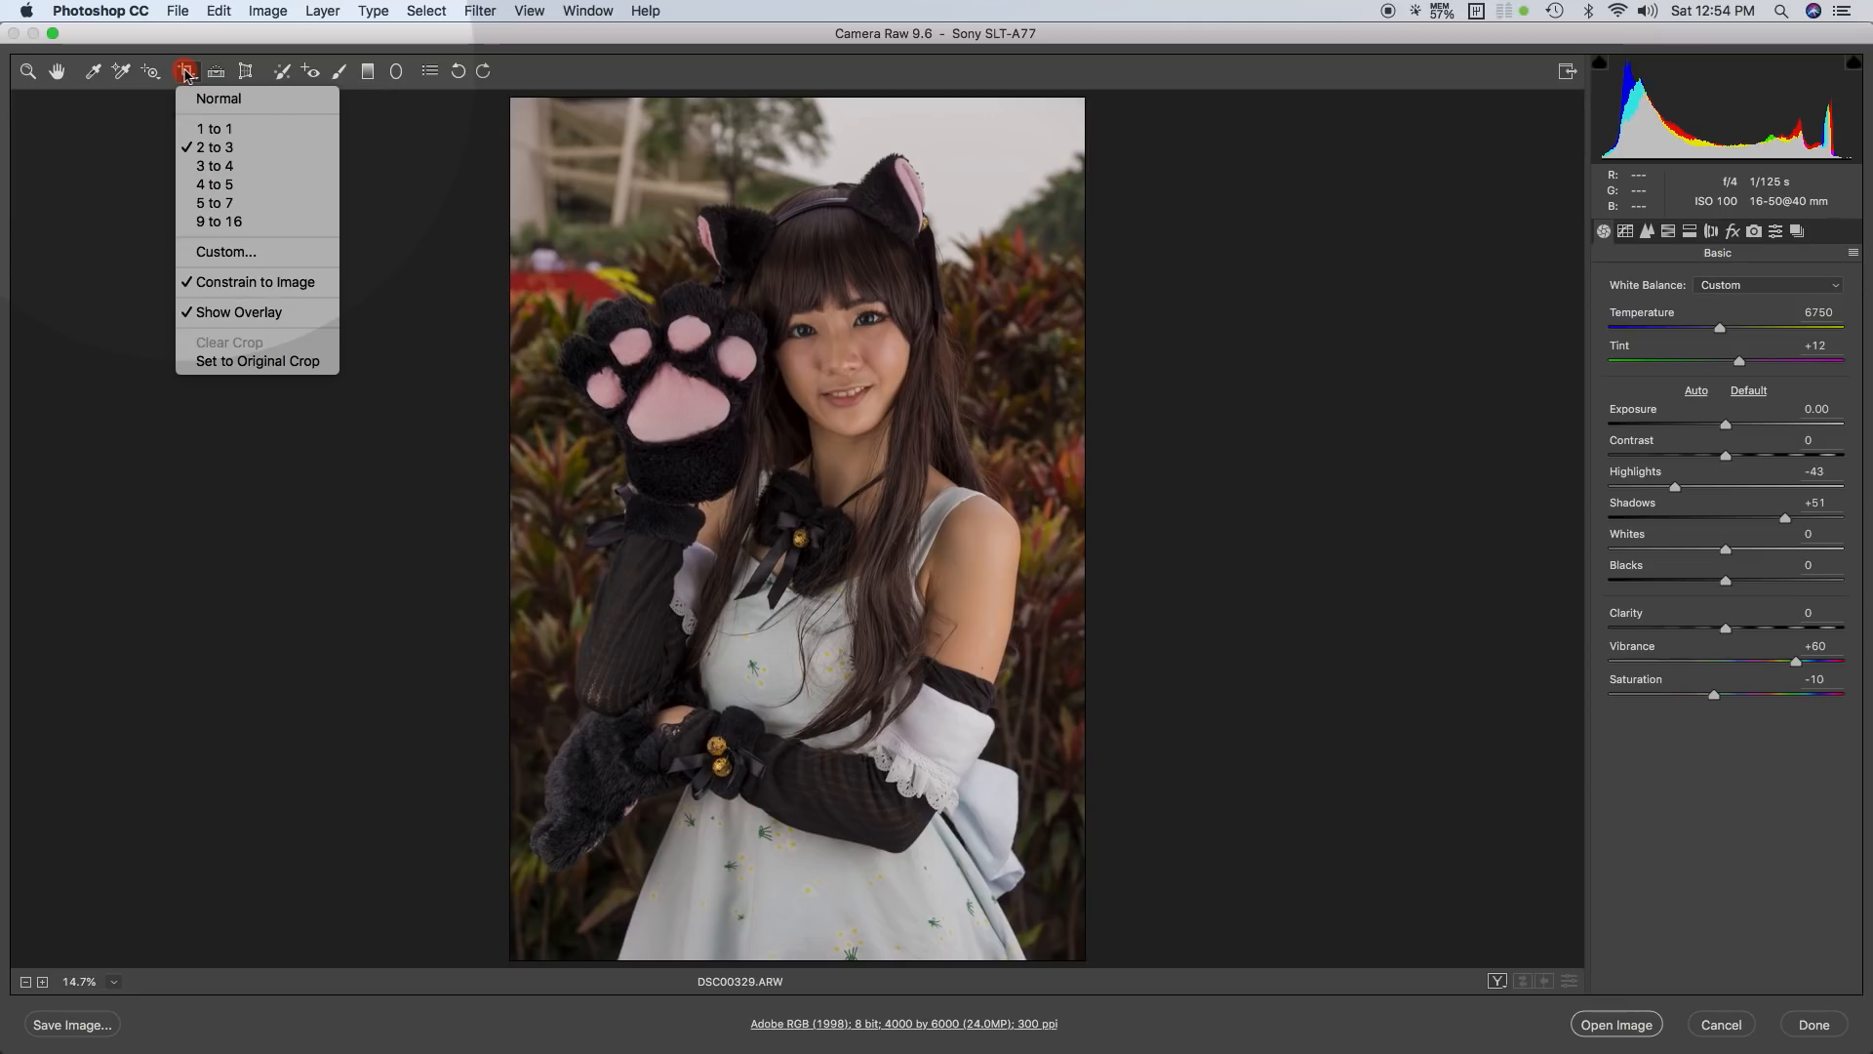
click(258, 147)
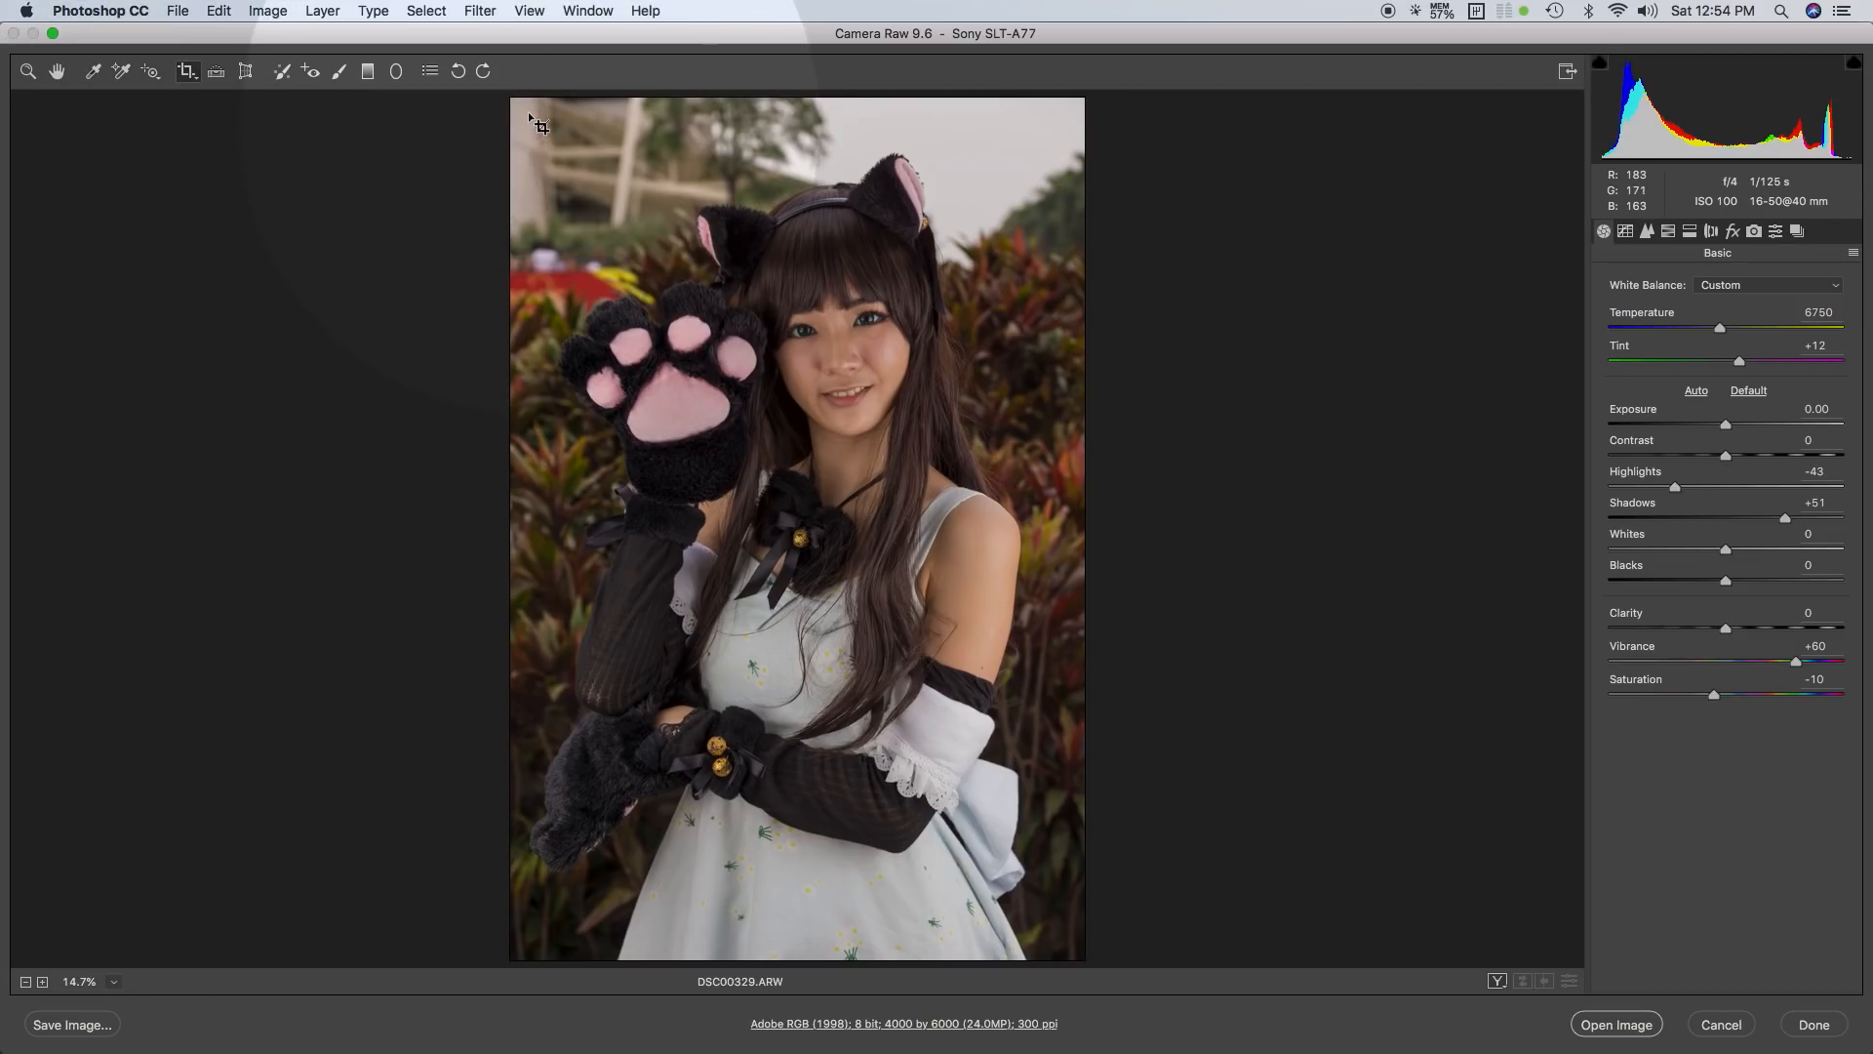
drag(529, 110, 1054, 944)
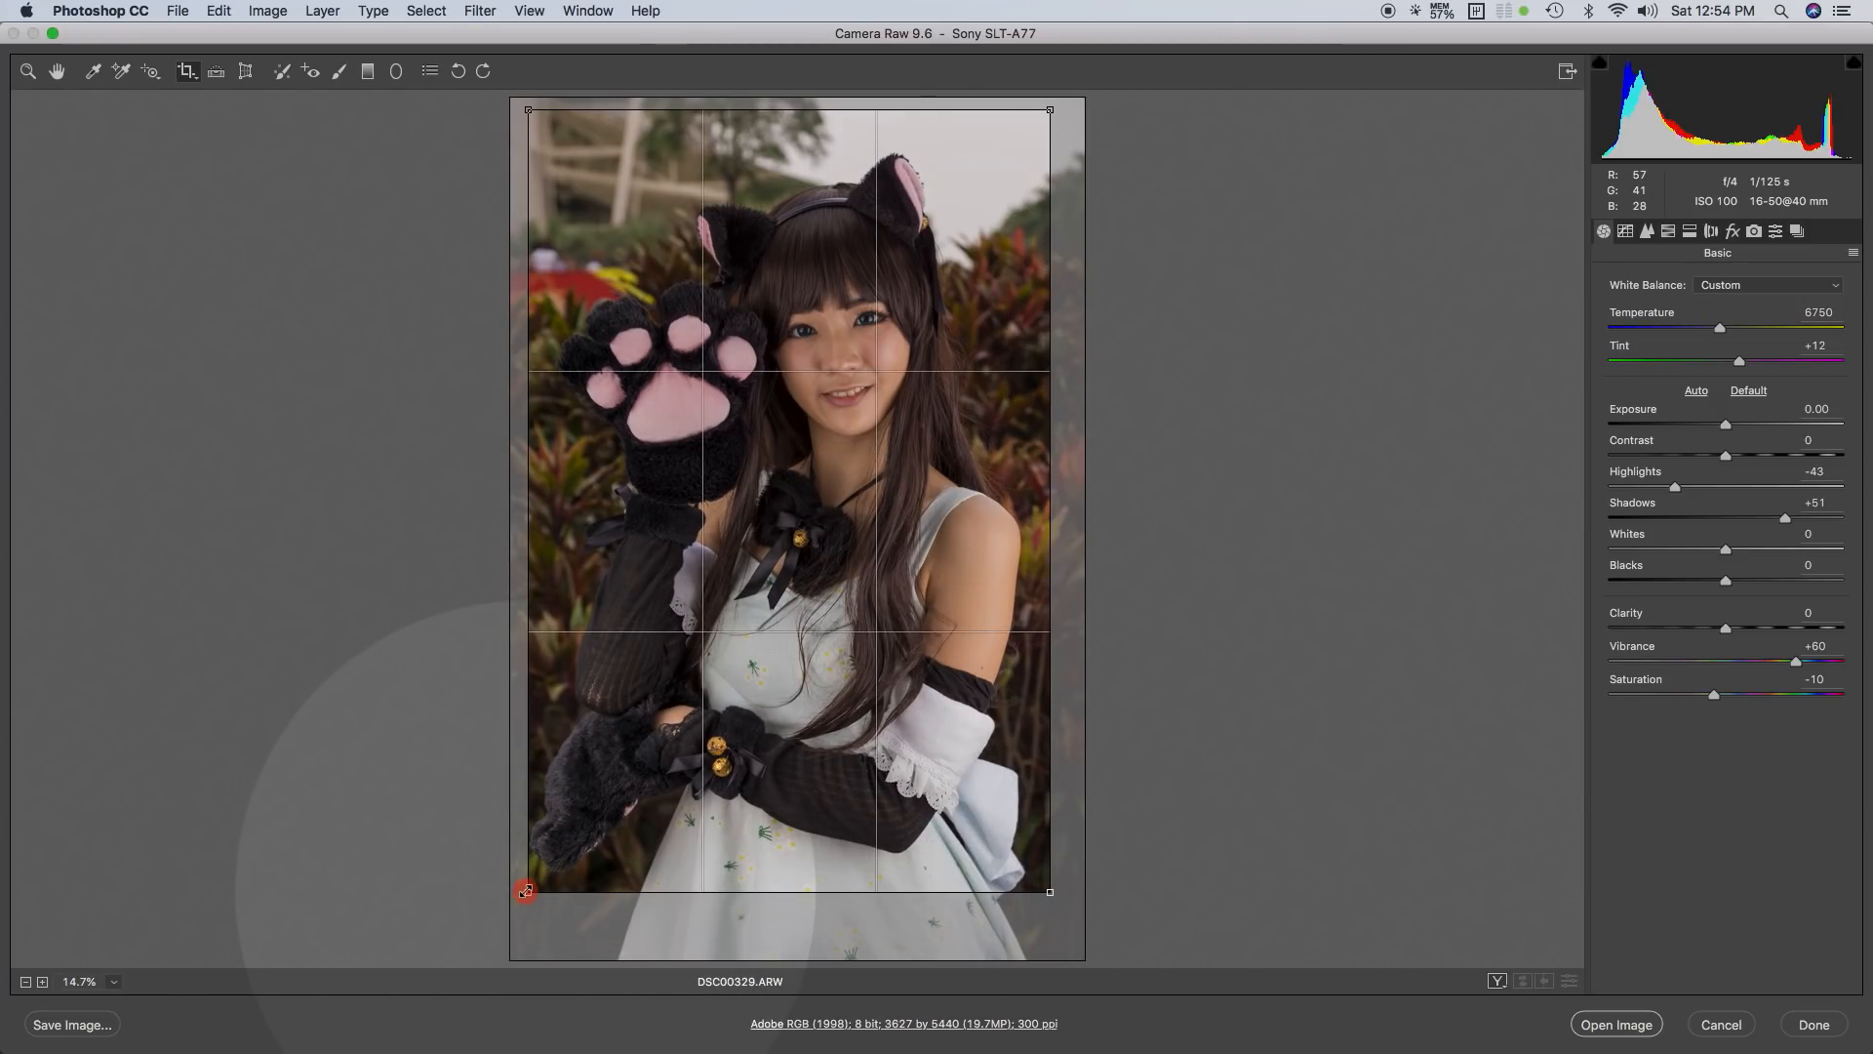
drag(525, 891, 467, 895)
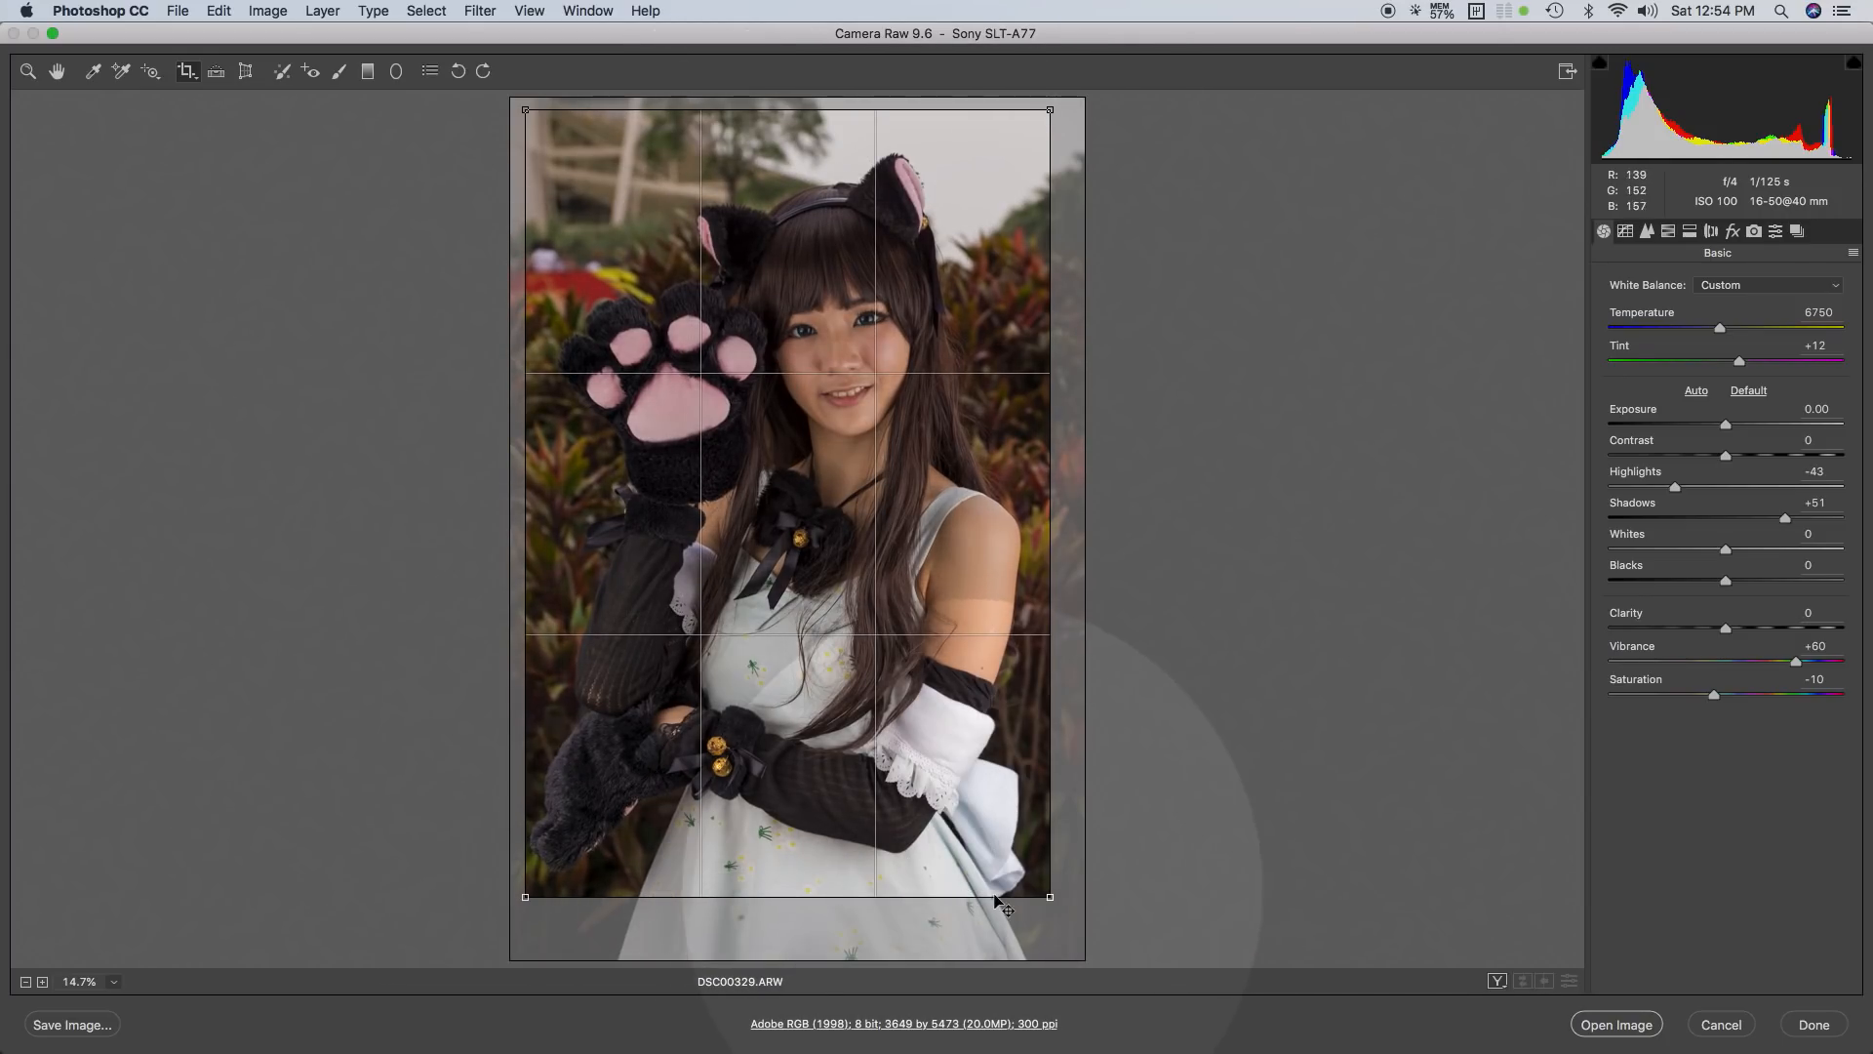
drag(1045, 895, 1038, 879)
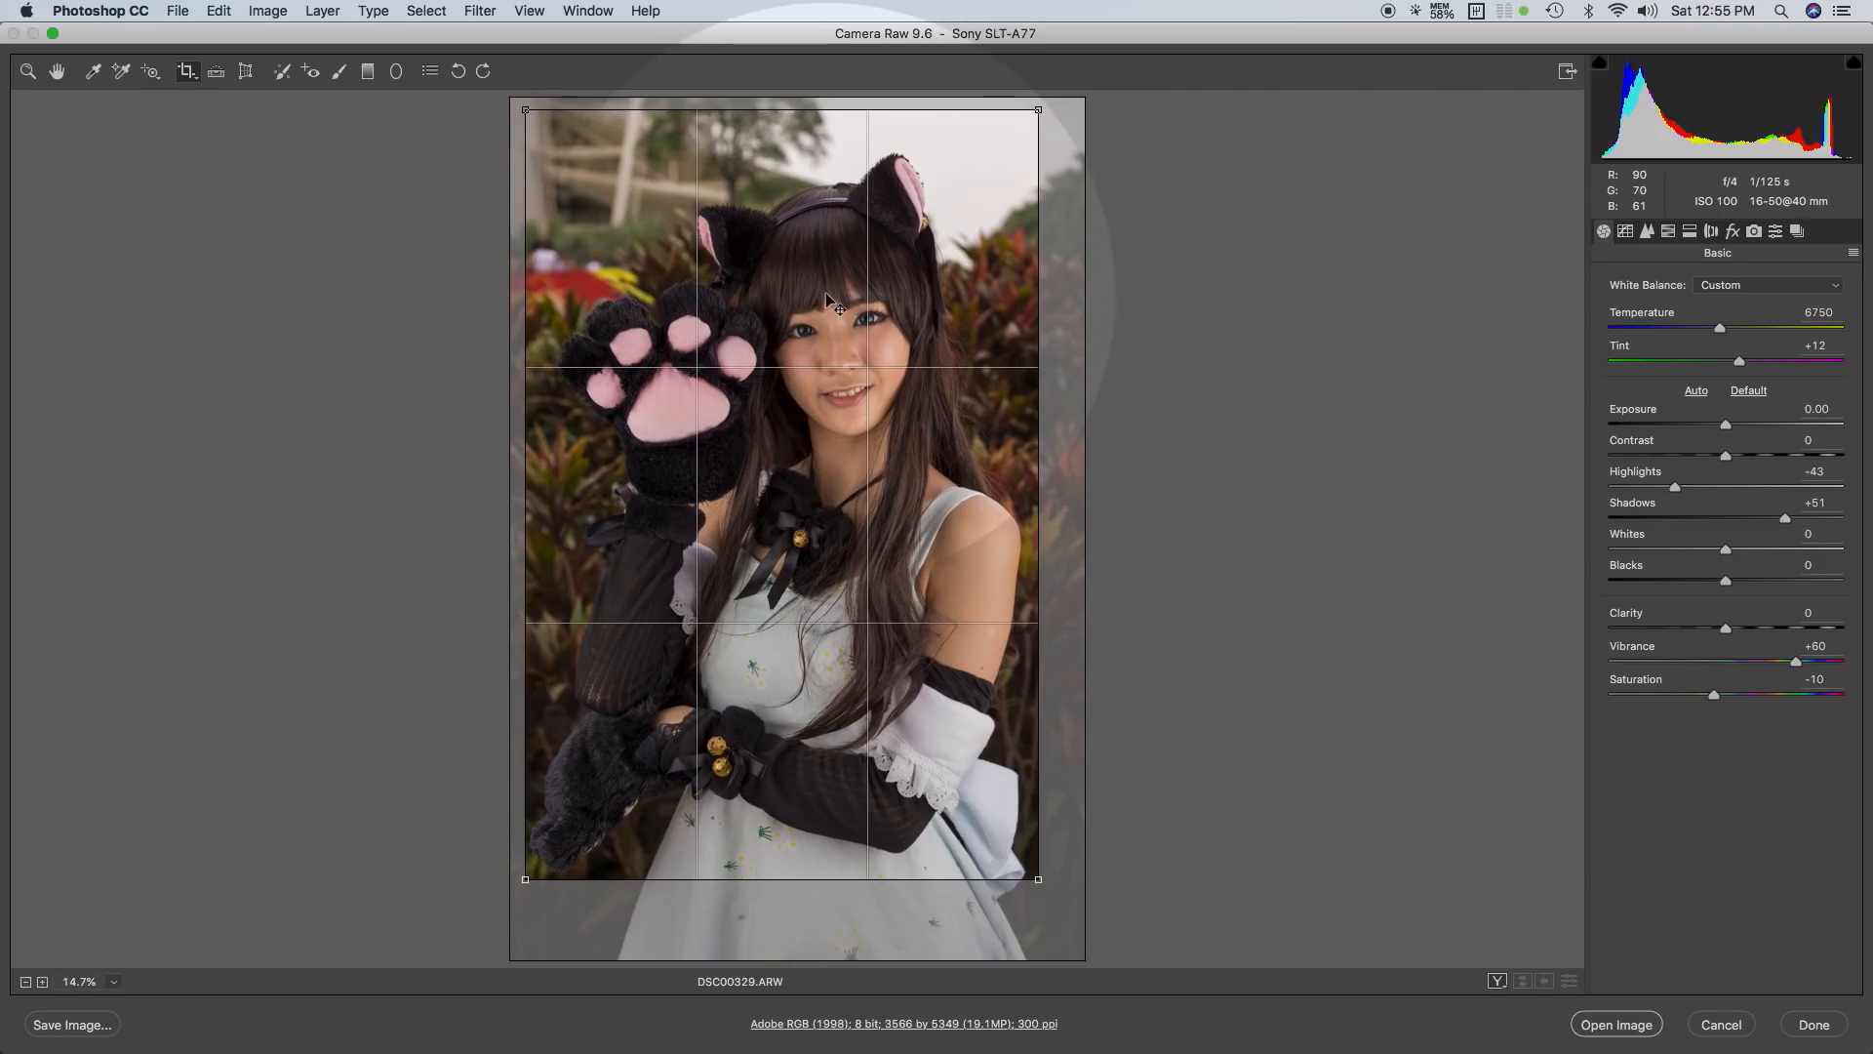
Step: Reposition the crop frame against the photo's upper edge, keeping the model's lowered paw inside it
drag(824, 289, 824, 283)
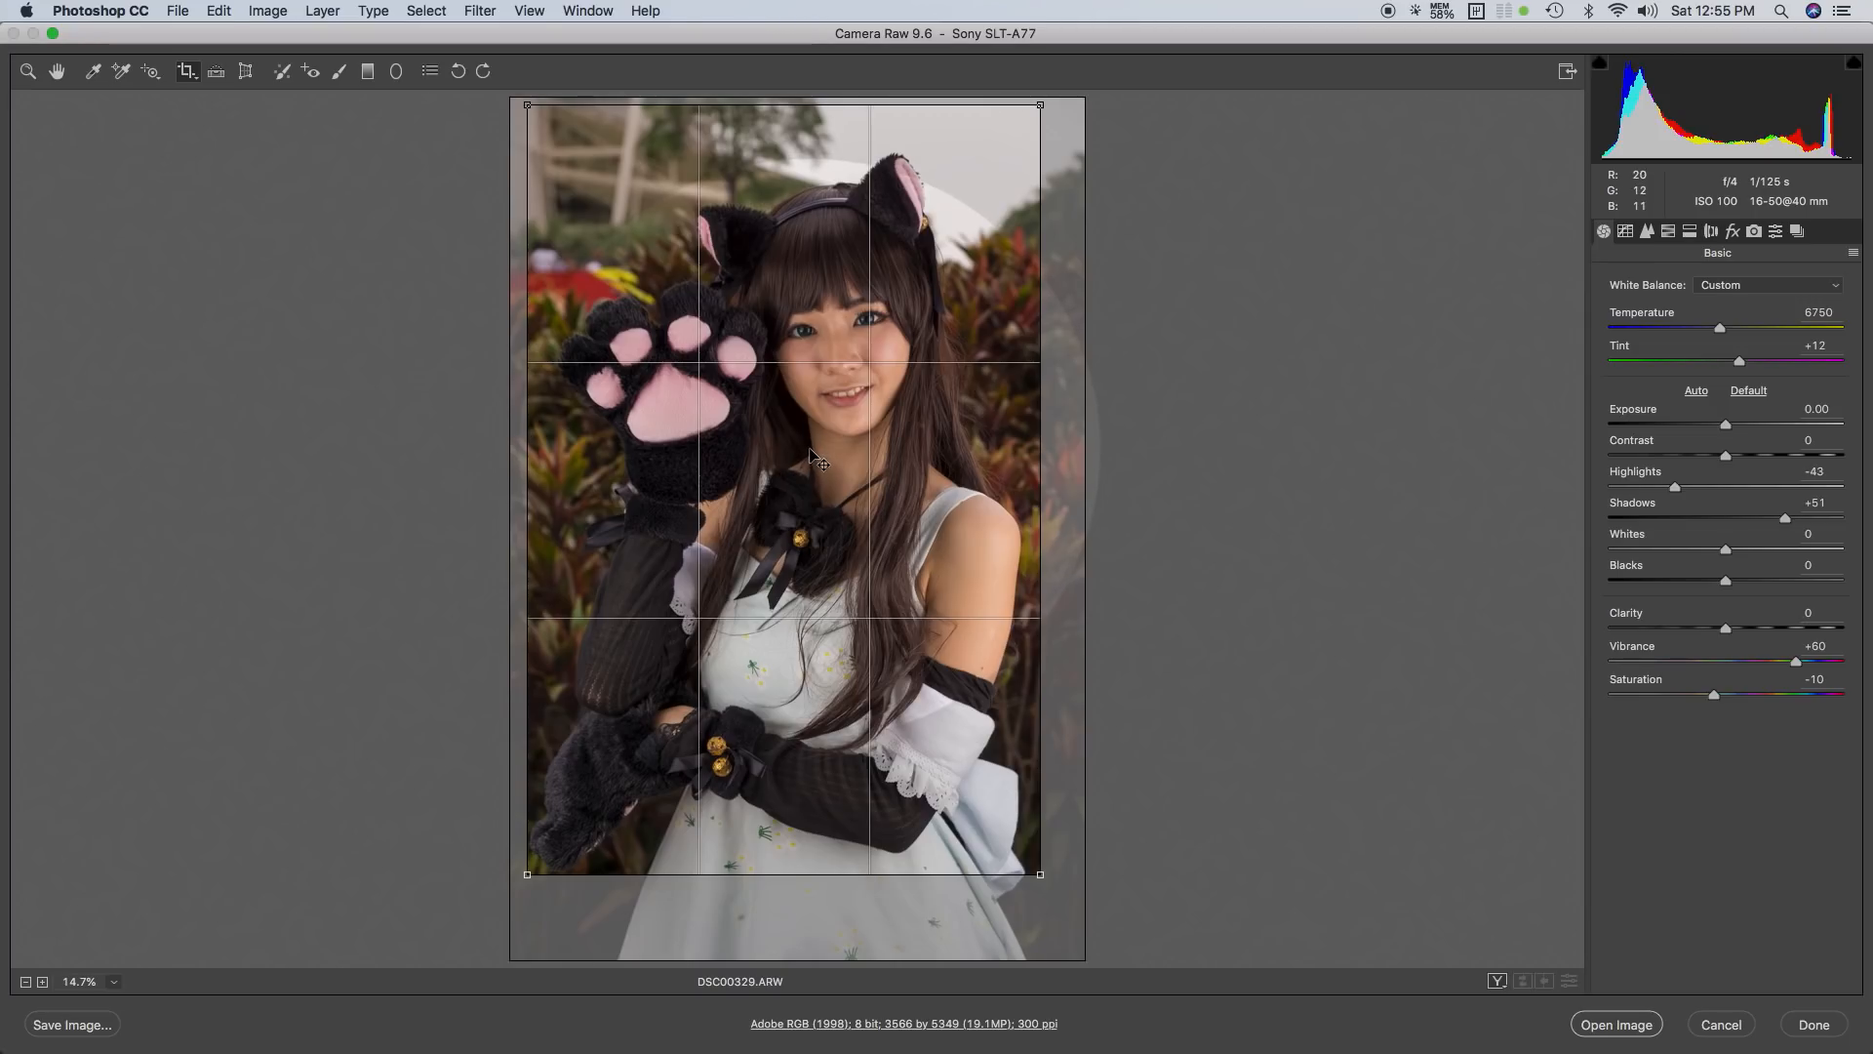
click(784, 467)
drag(796, 469, 798, 465)
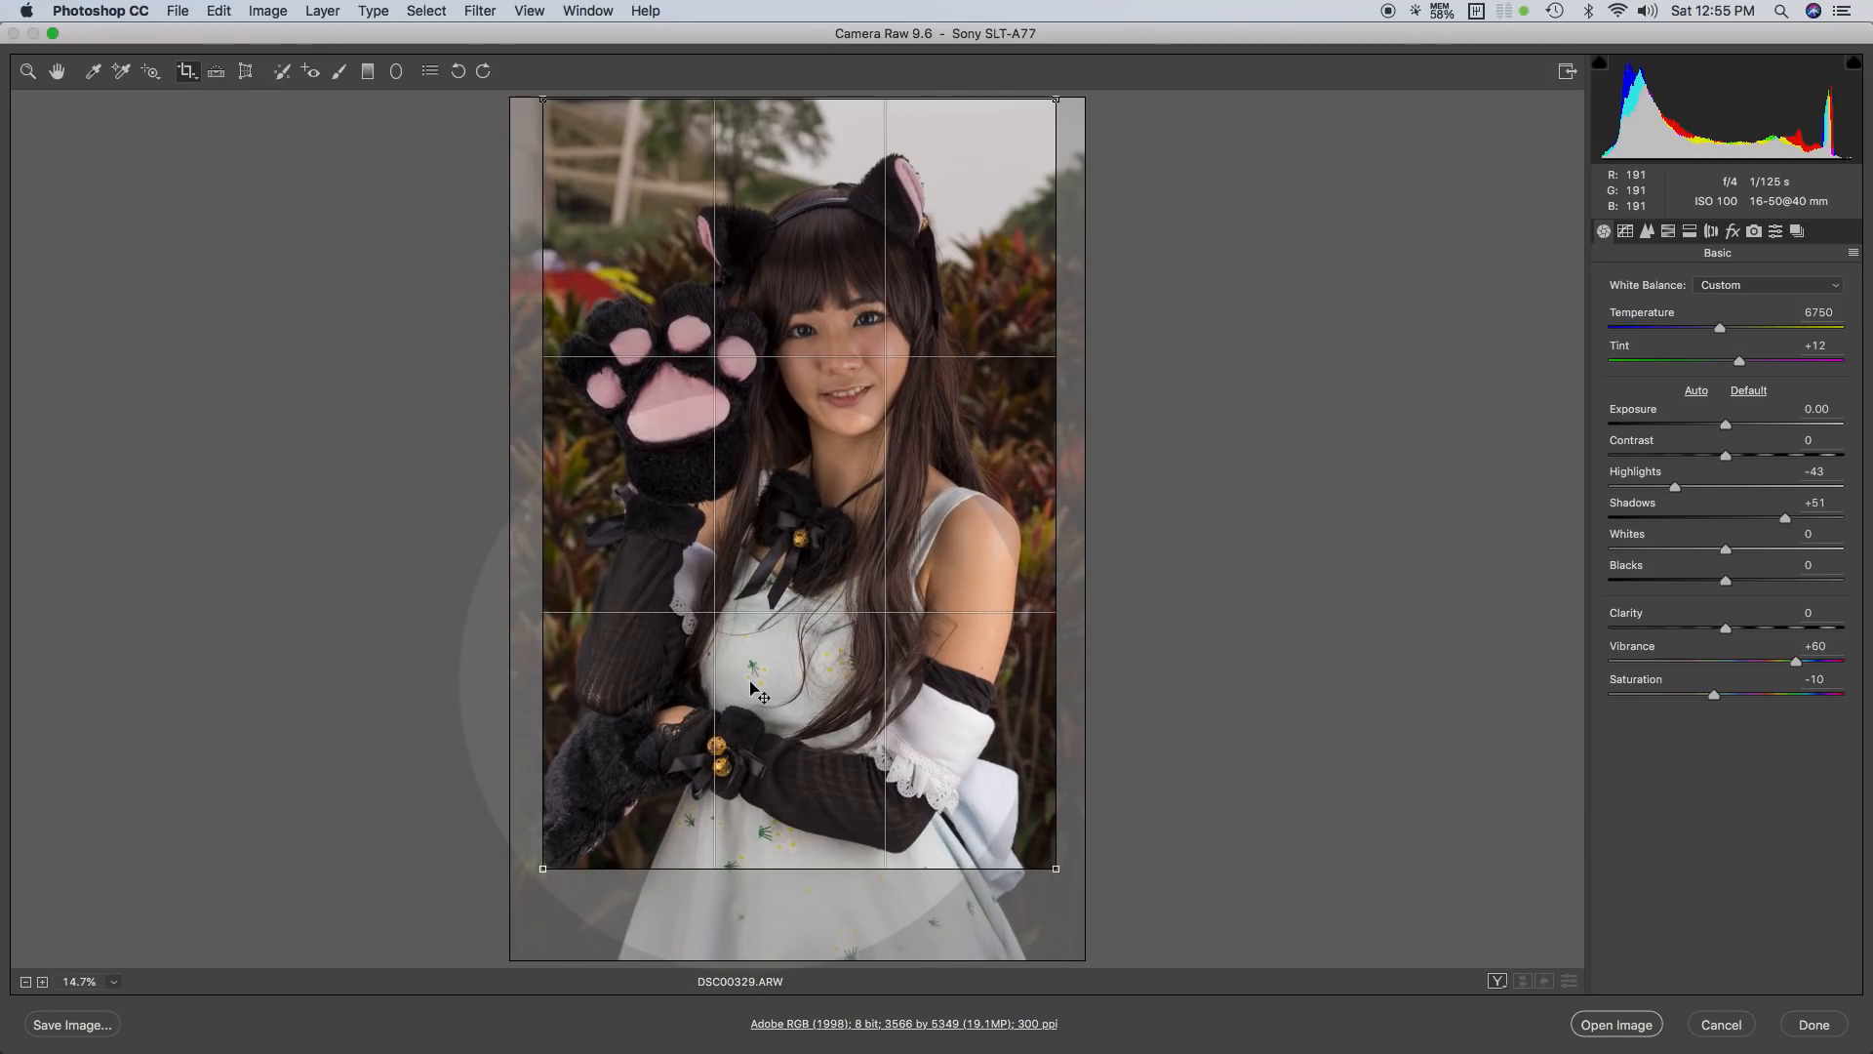
drag(788, 681, 775, 683)
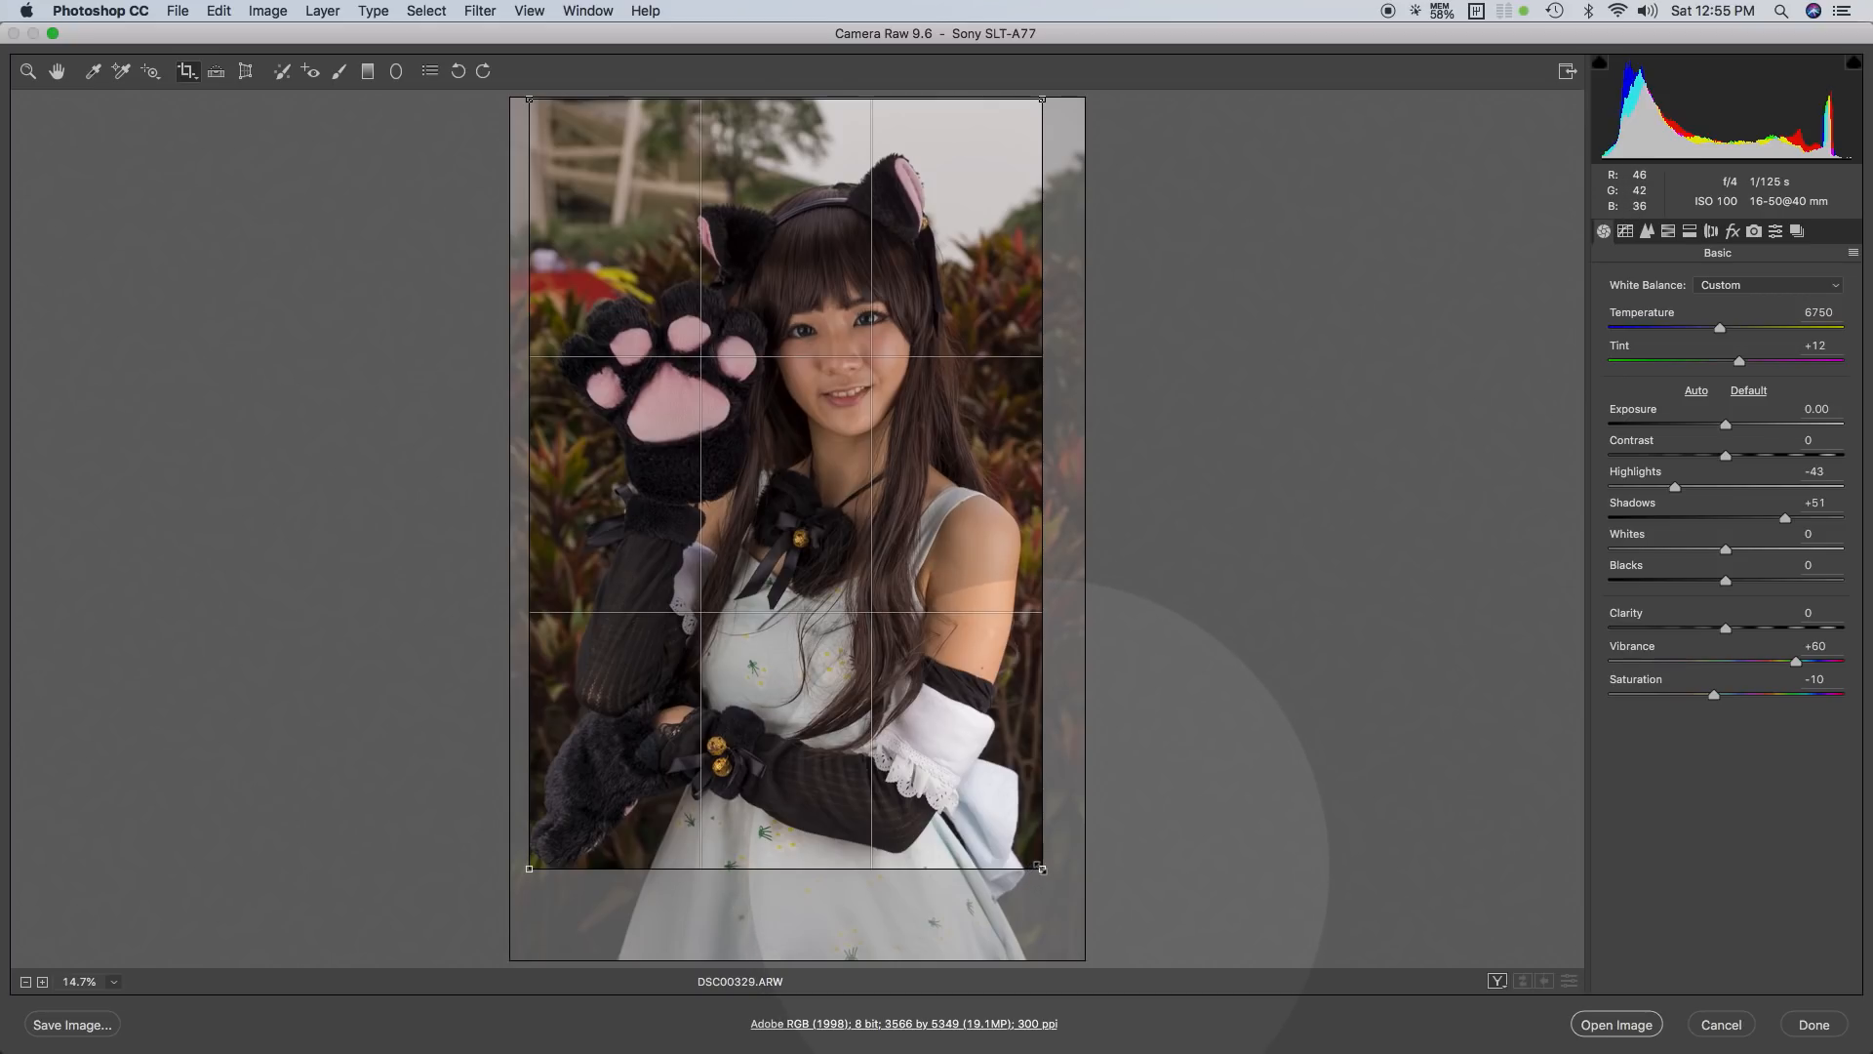
Step: Enlarge the crop frame to about 3629 by 5443 pixels and move it slightly below the photo's upper edge
drag(1040, 869, 1050, 889)
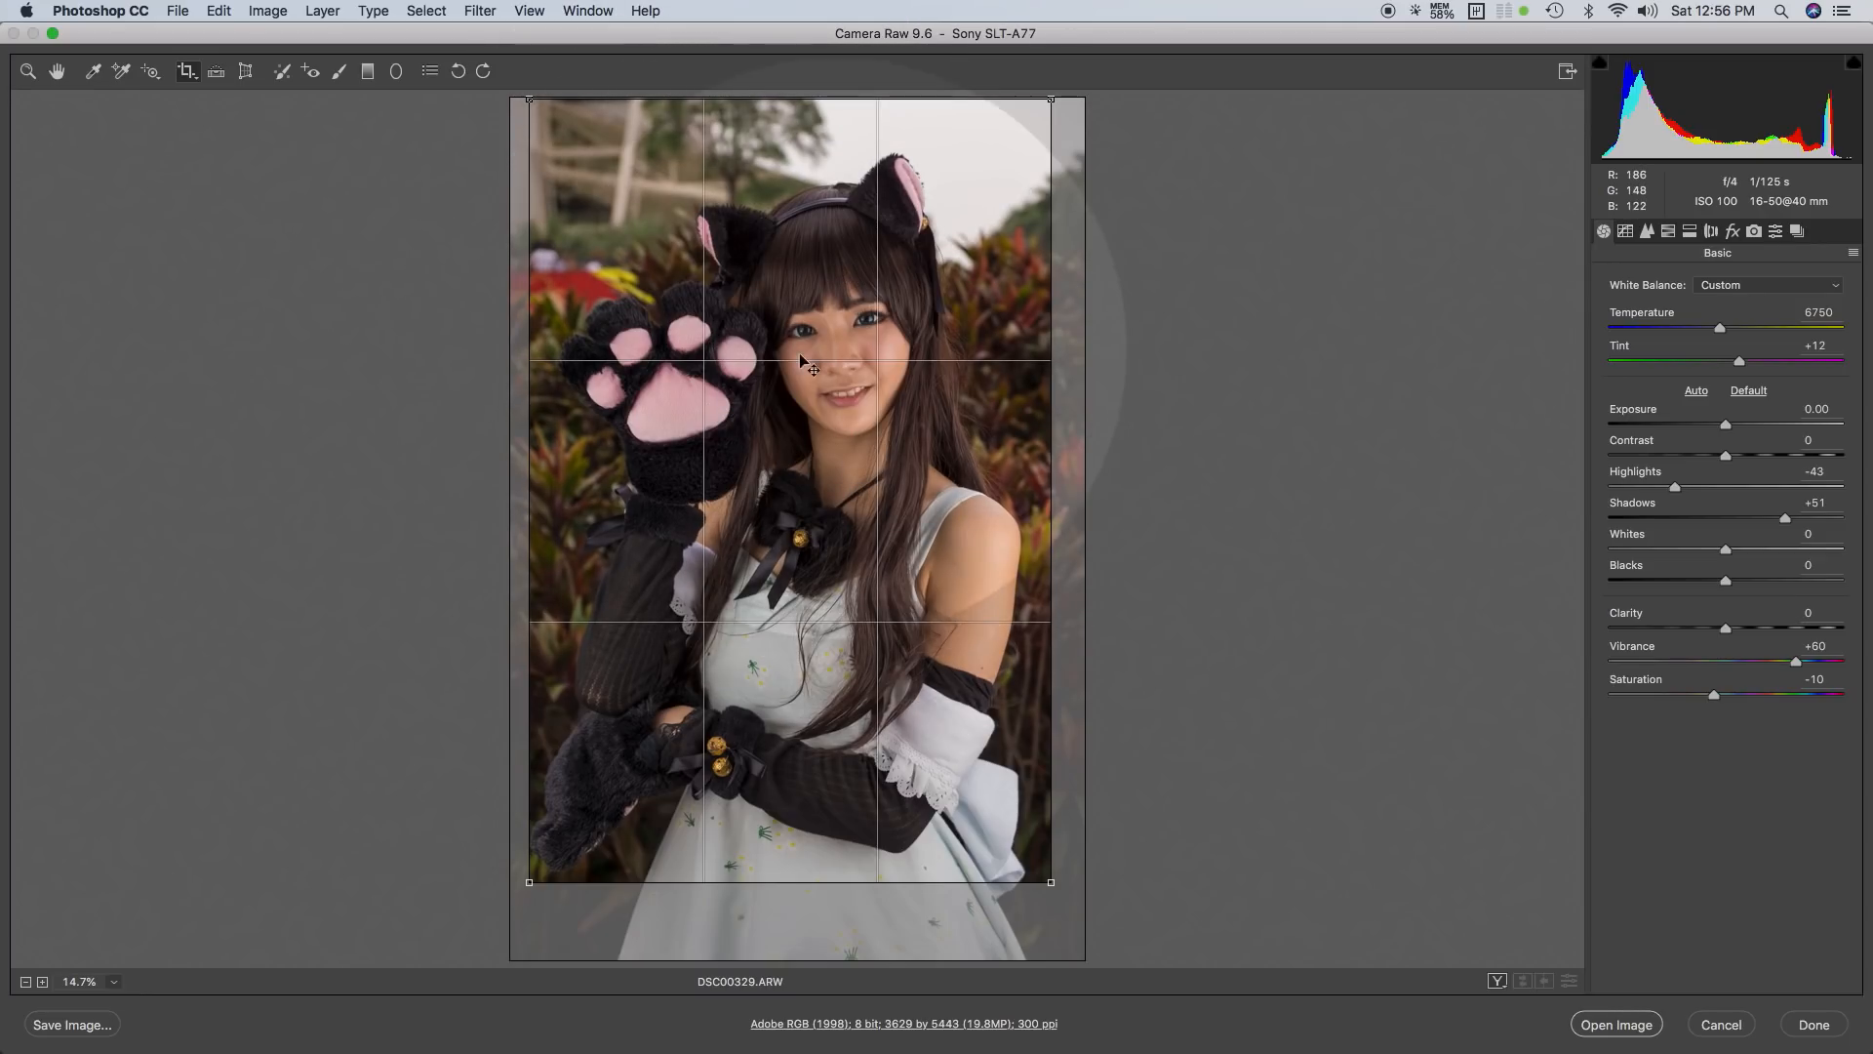
drag(808, 456, 843, 451)
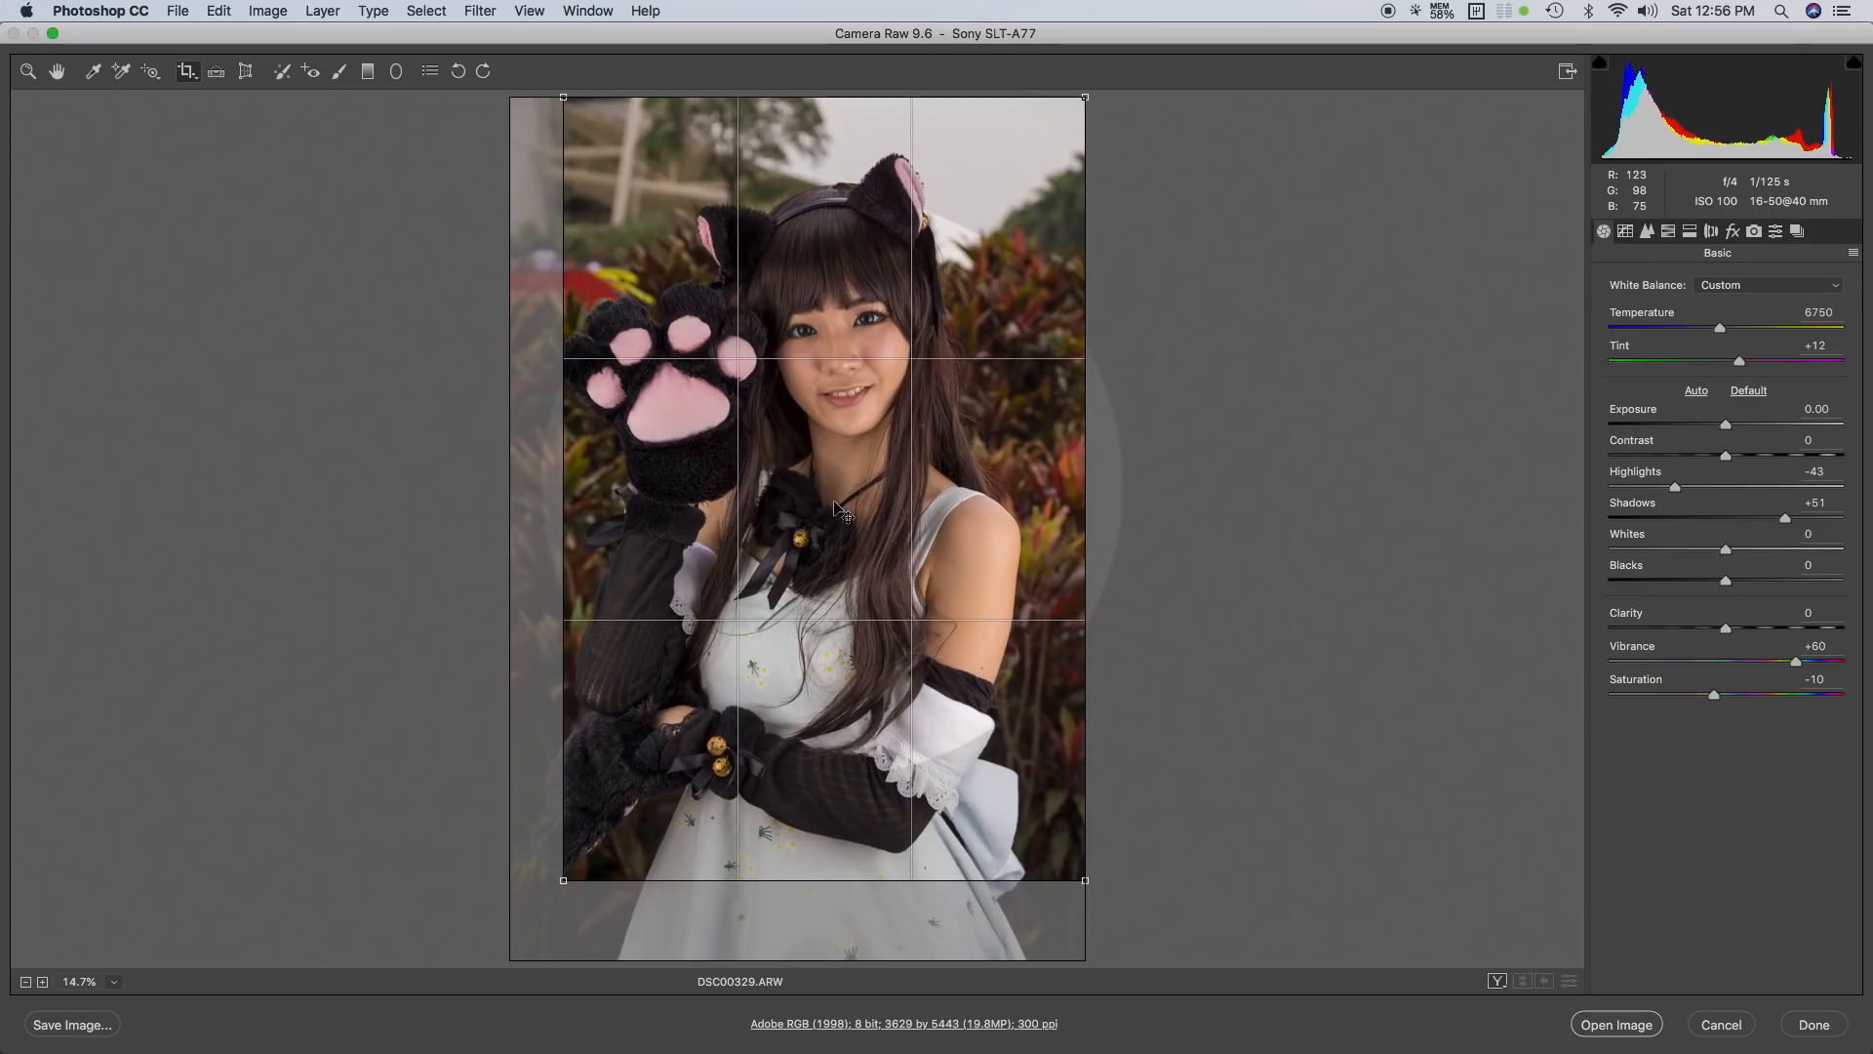
drag(835, 504, 796, 523)
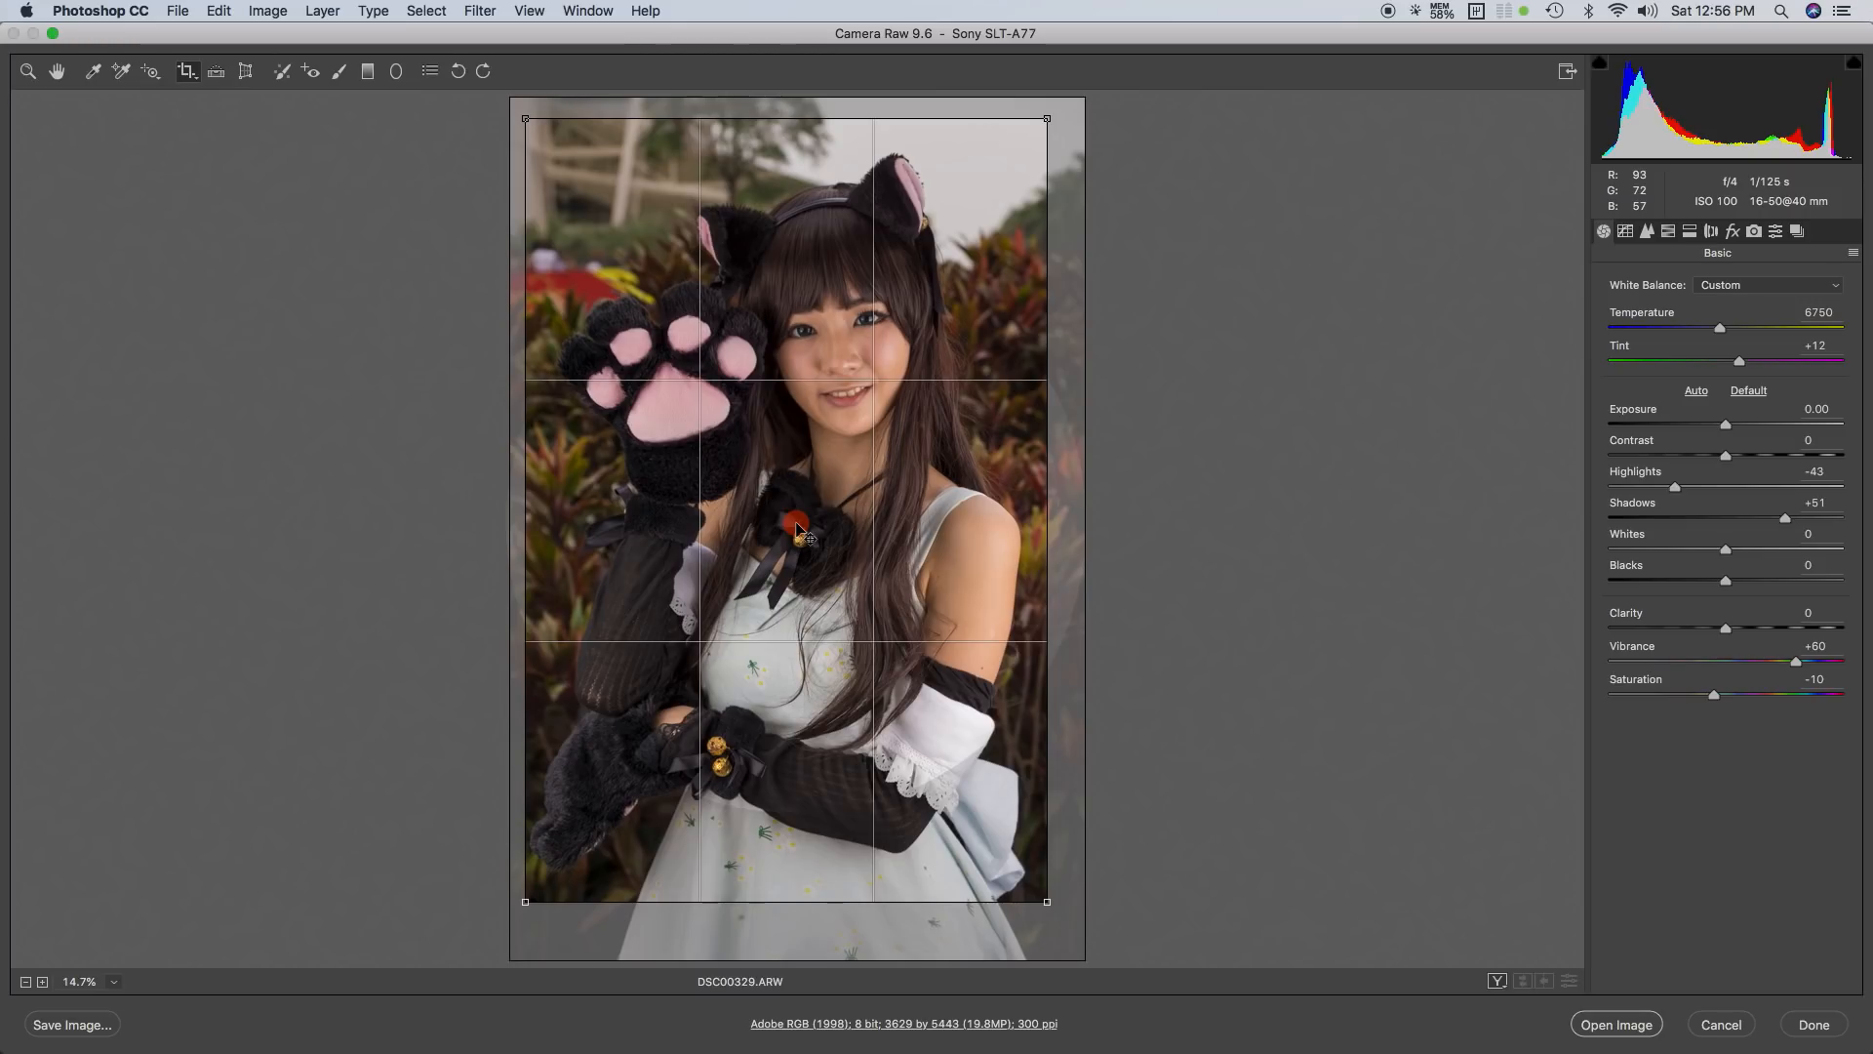
drag(797, 528, 797, 525)
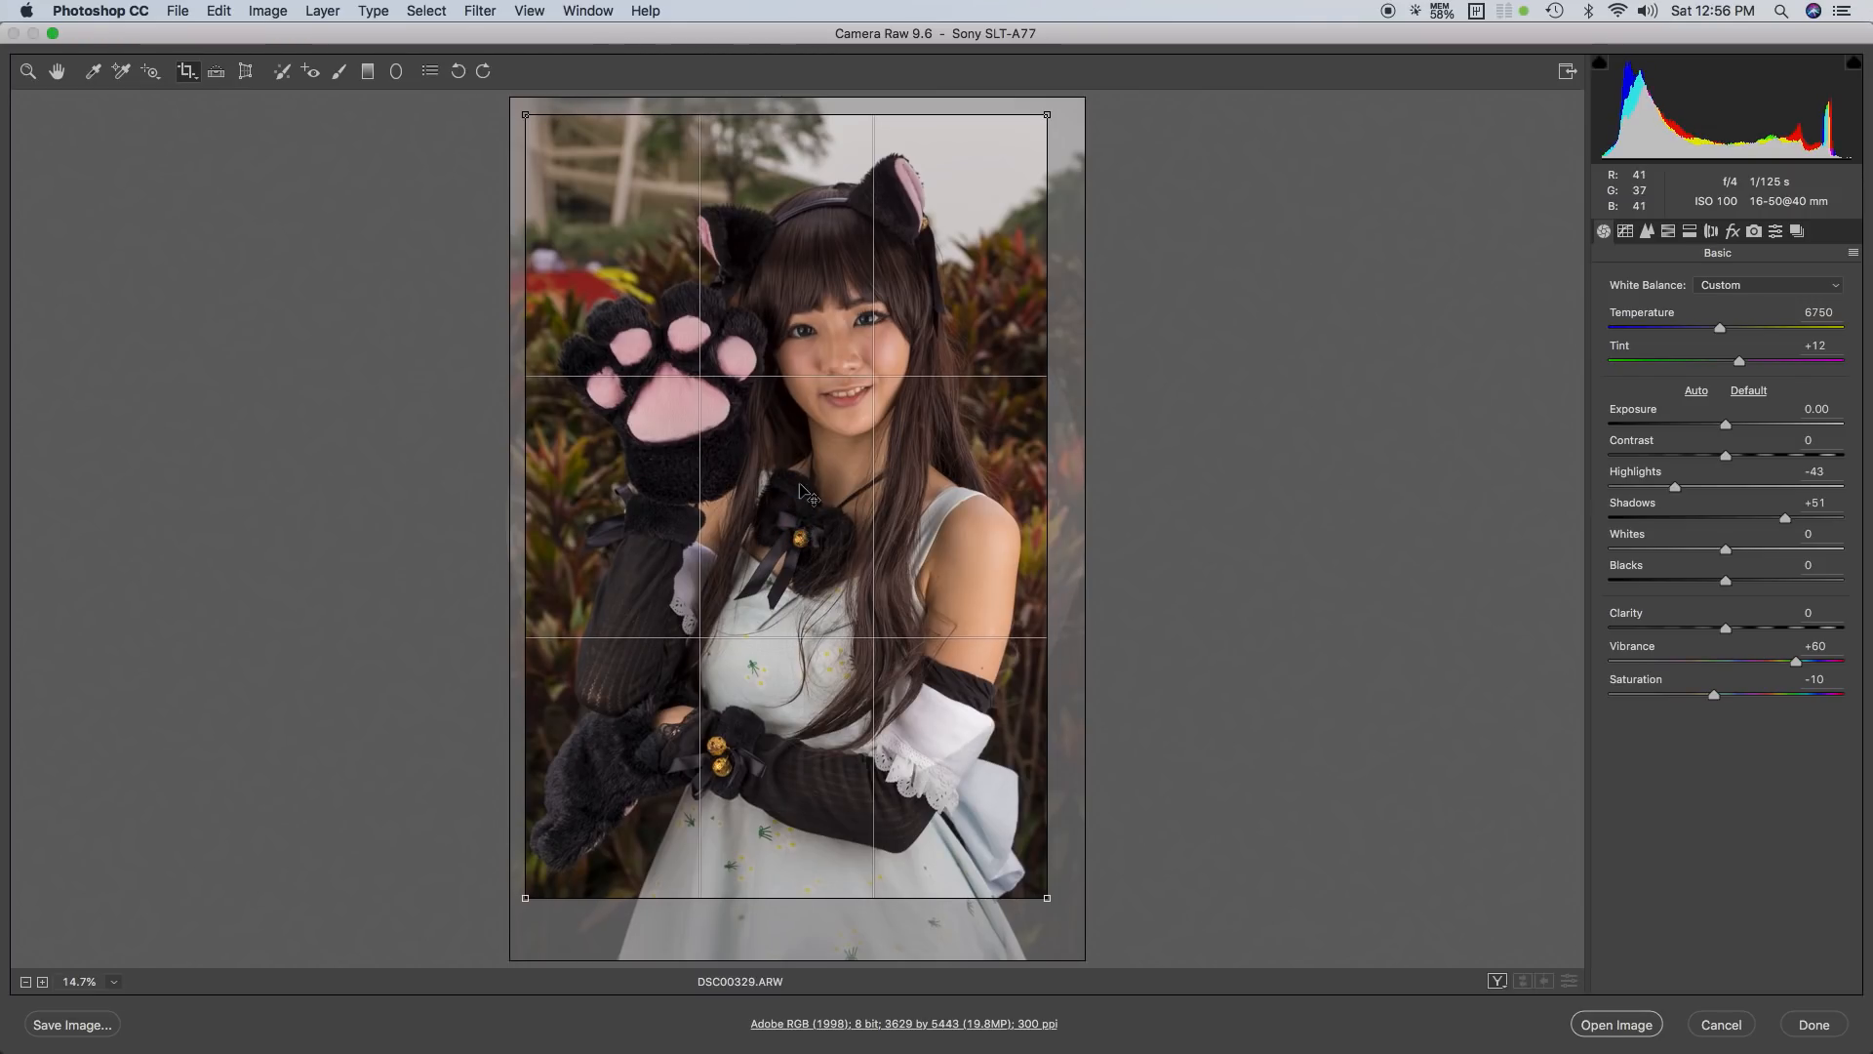
drag(792, 478, 798, 479)
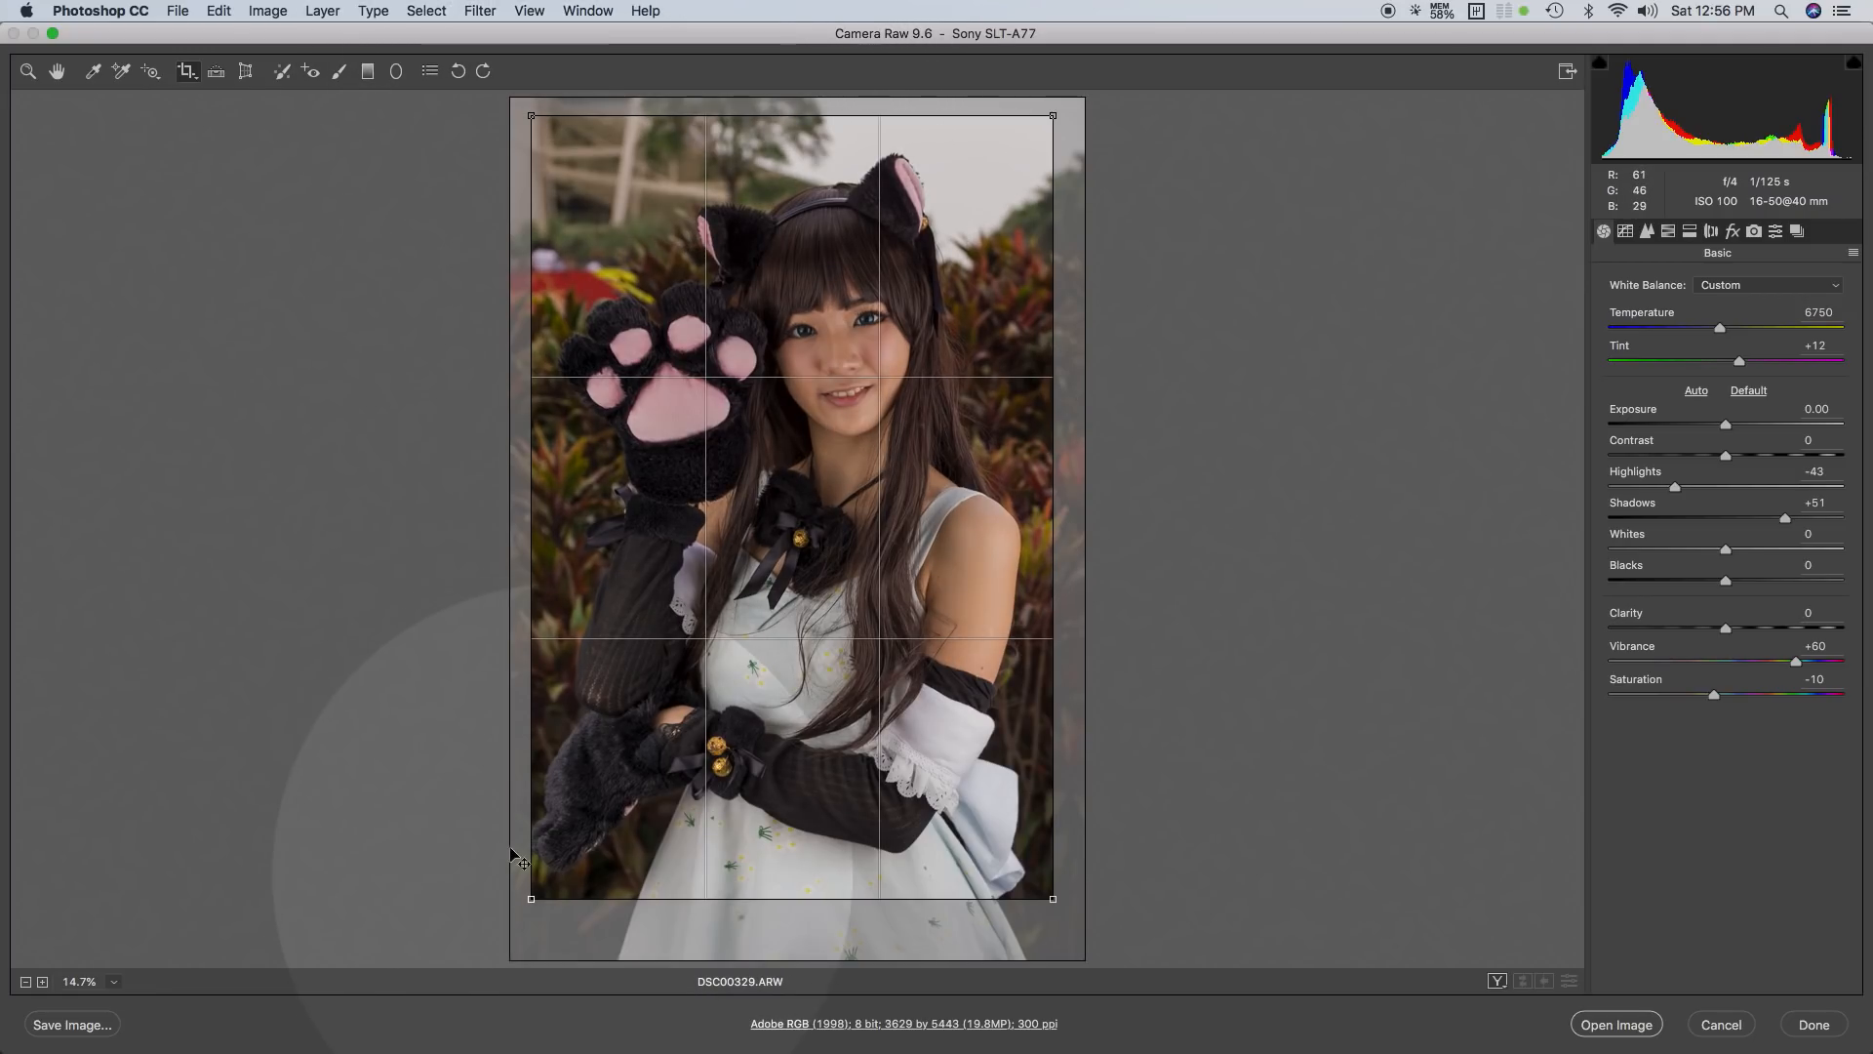
Step: Adjust the crop frame to about 3644 by 5466 pixels, apply it and open the developed photo in Photoshop
click(624, 867)
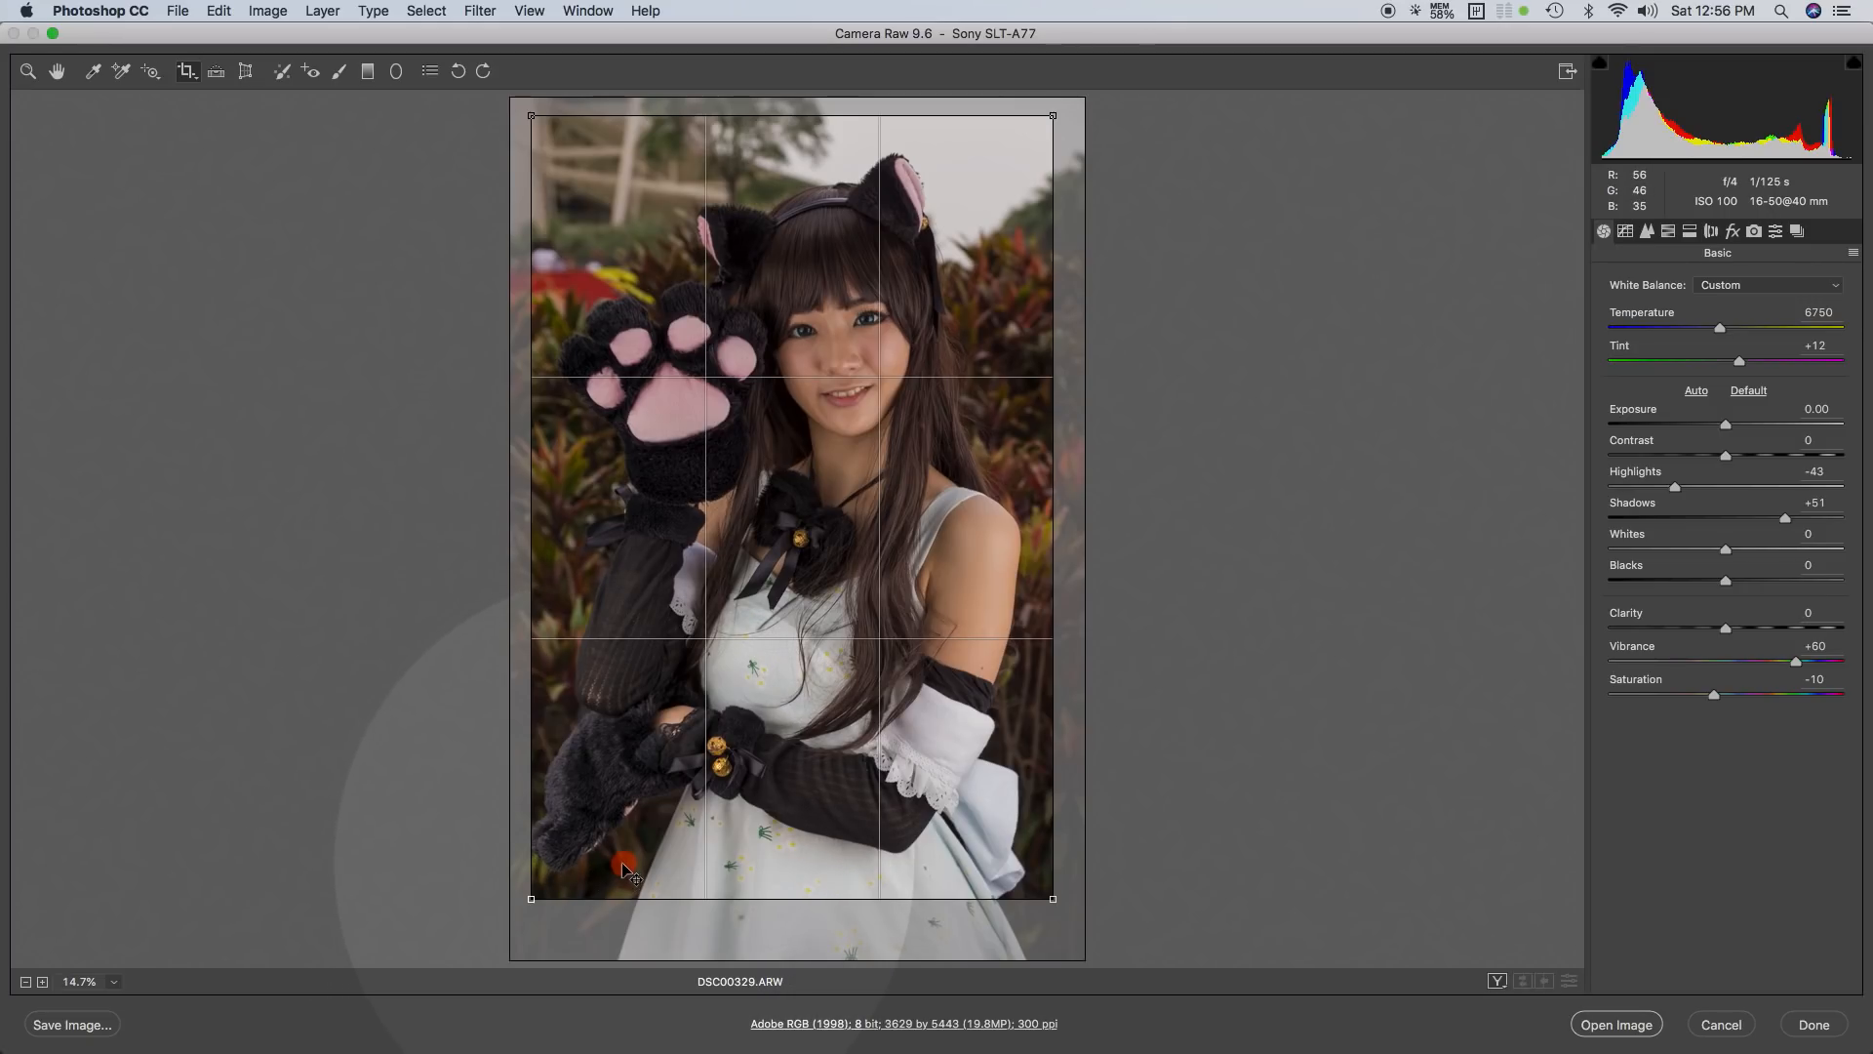
drag(624, 866, 621, 868)
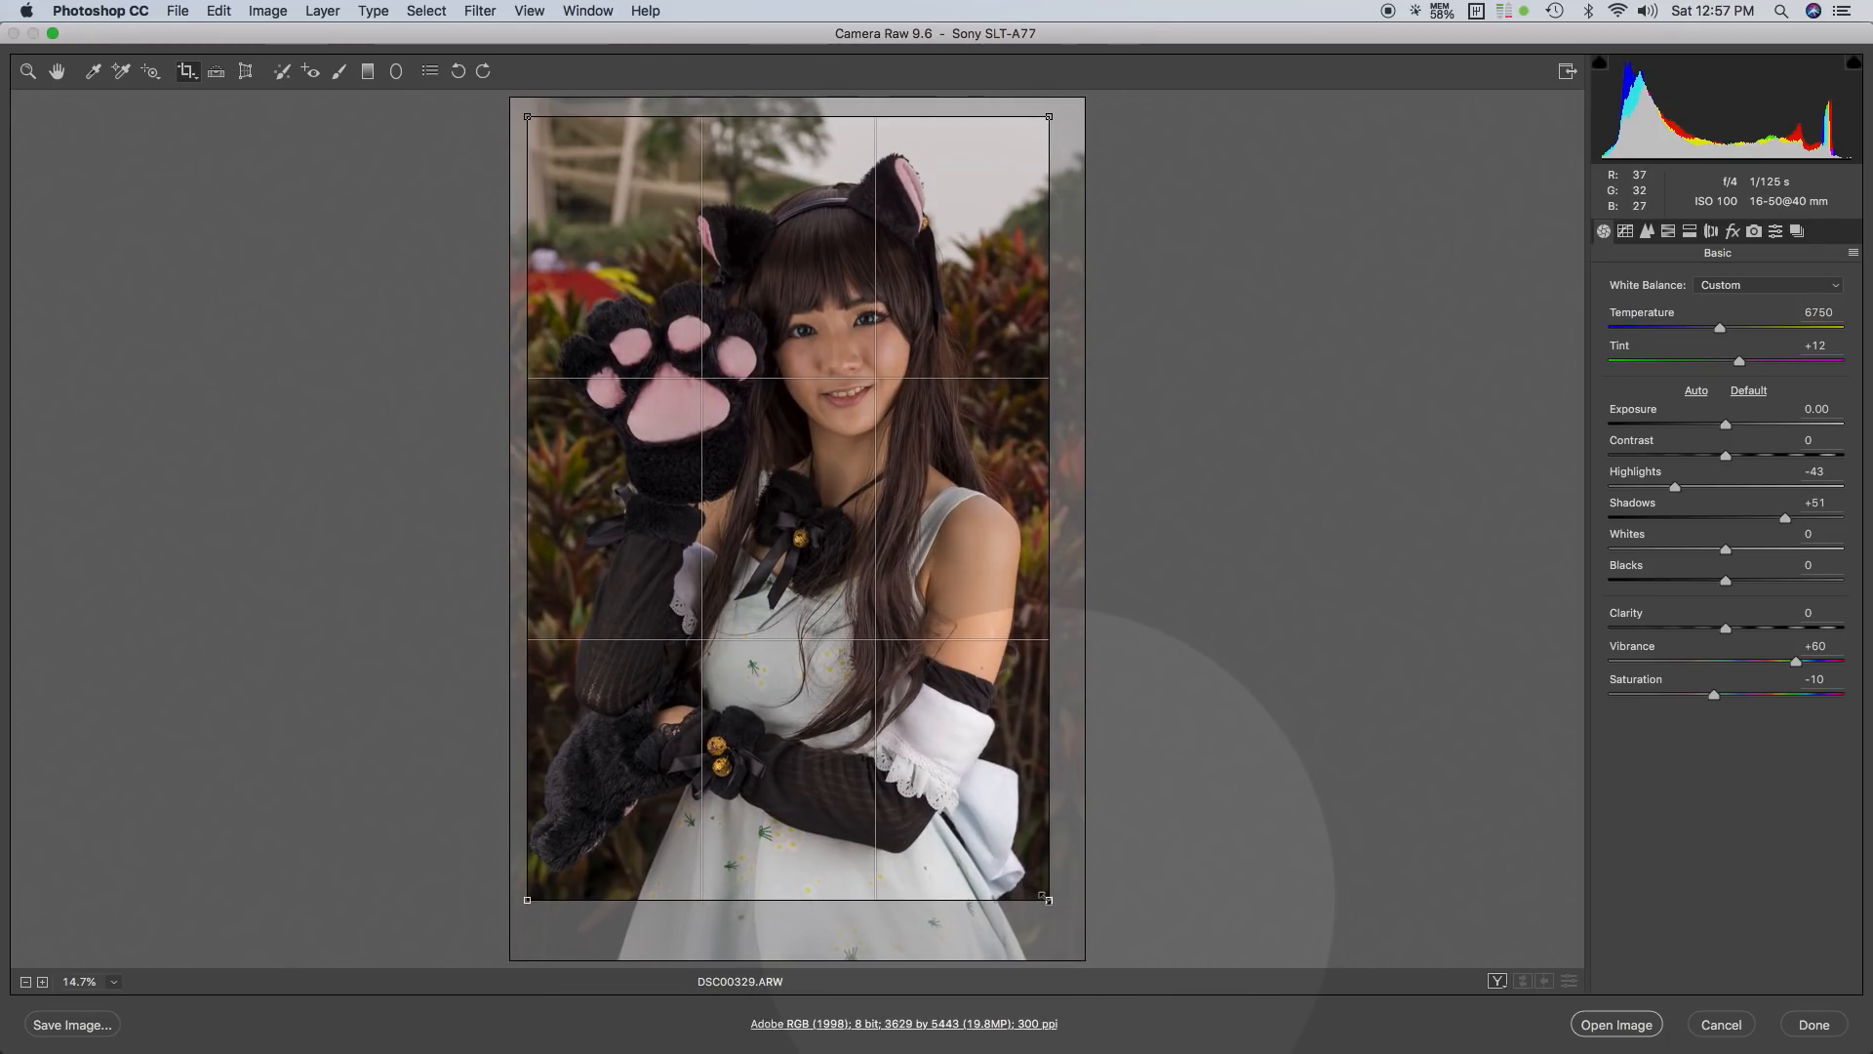
drag(1040, 894, 1052, 903)
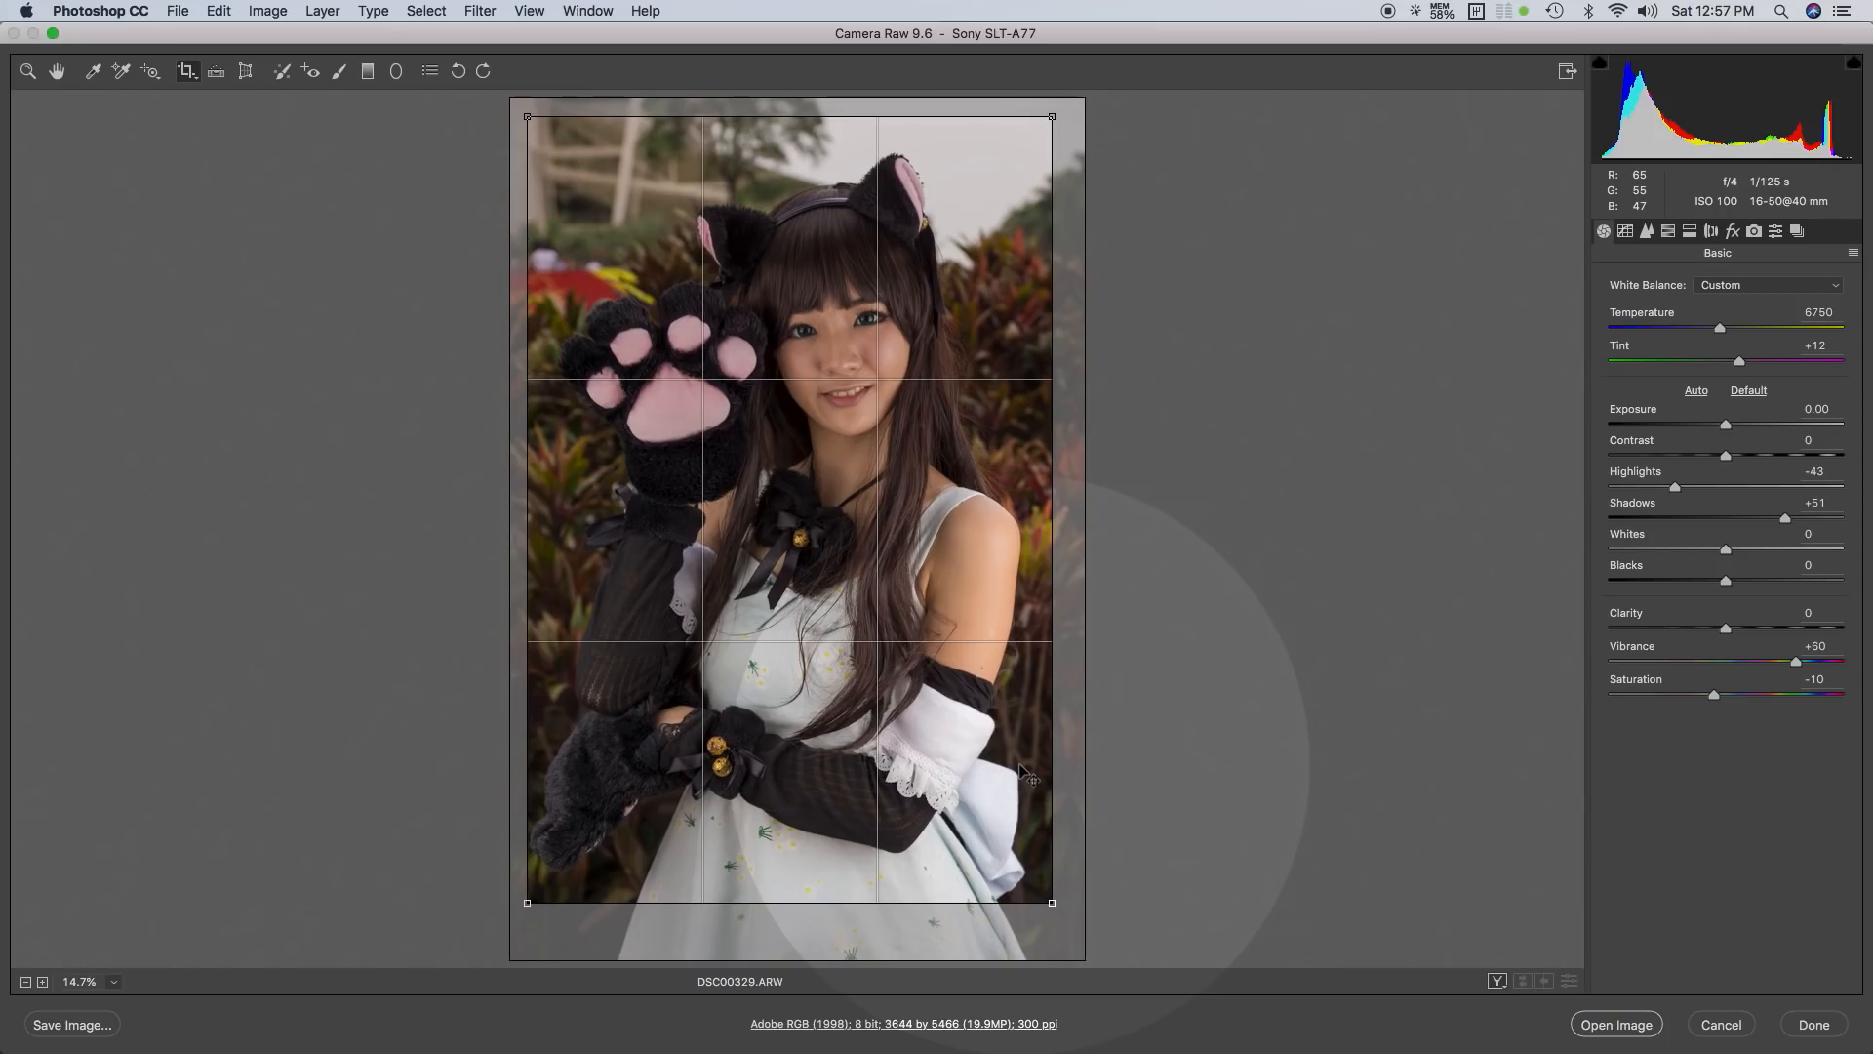
key(Return)
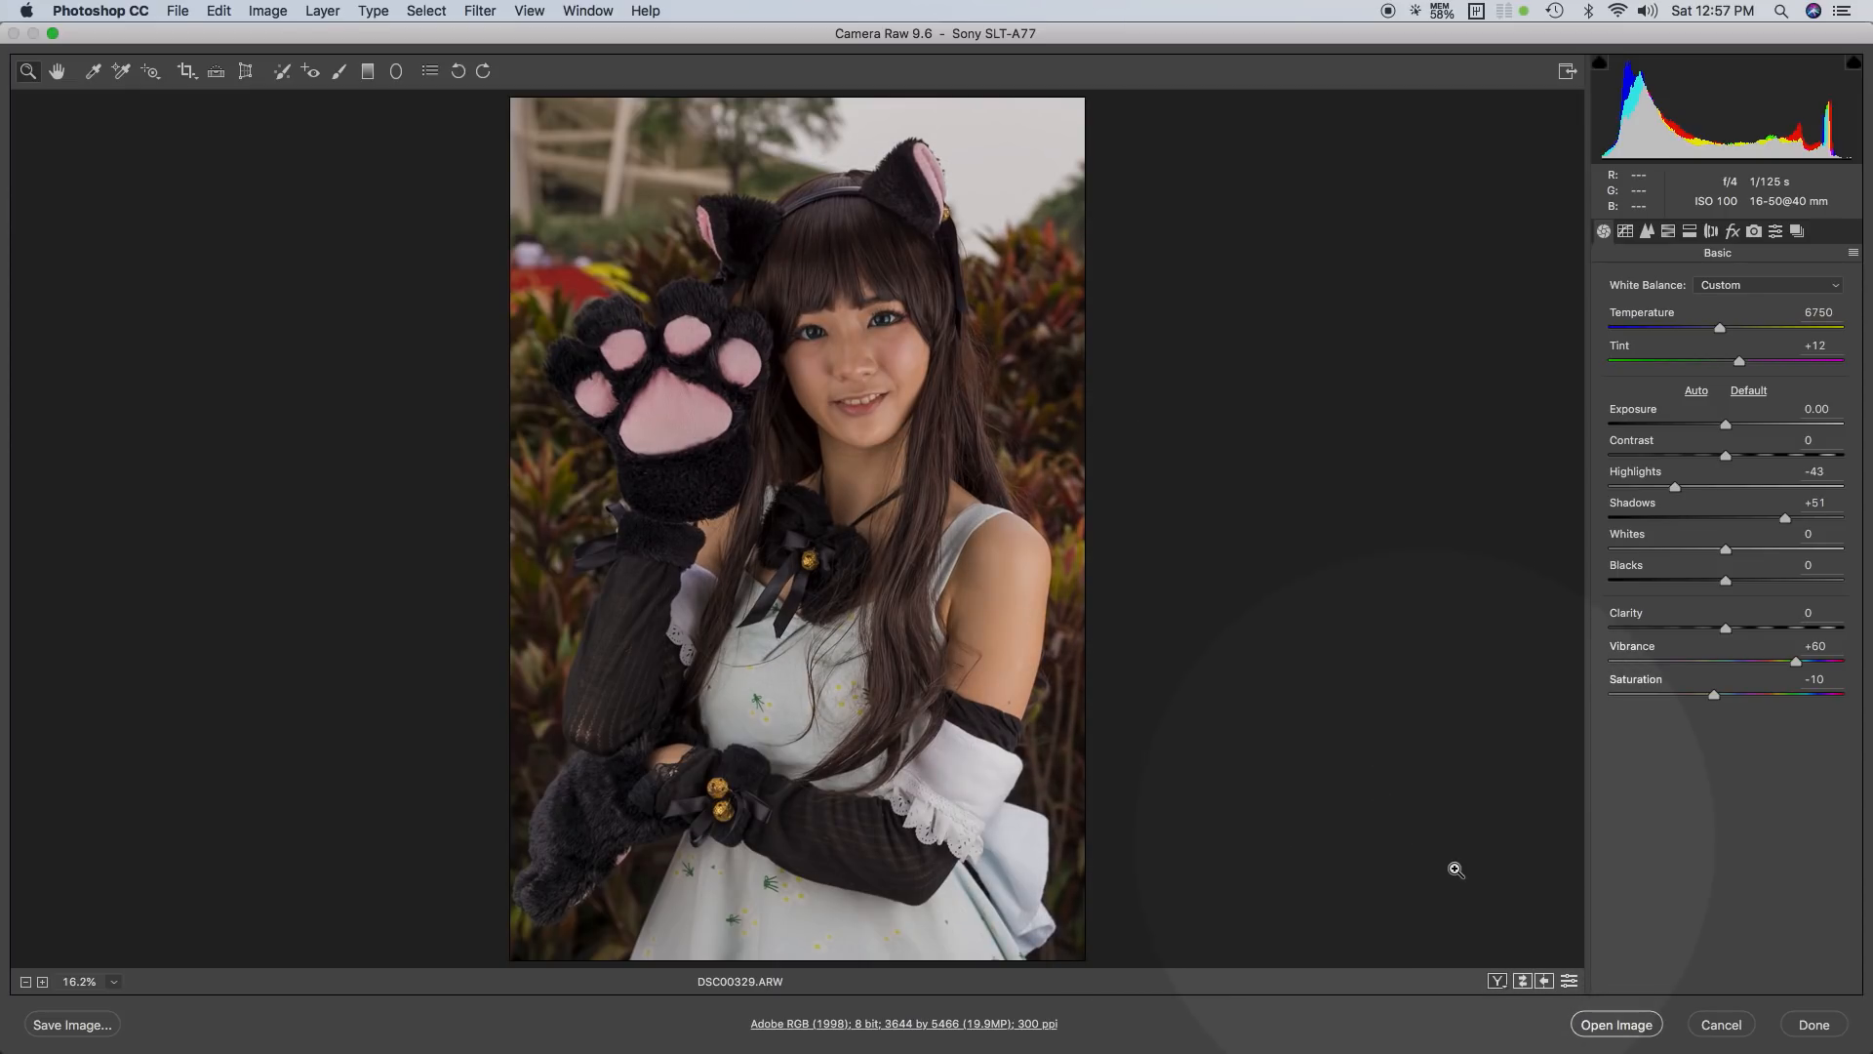
click(1611, 1033)
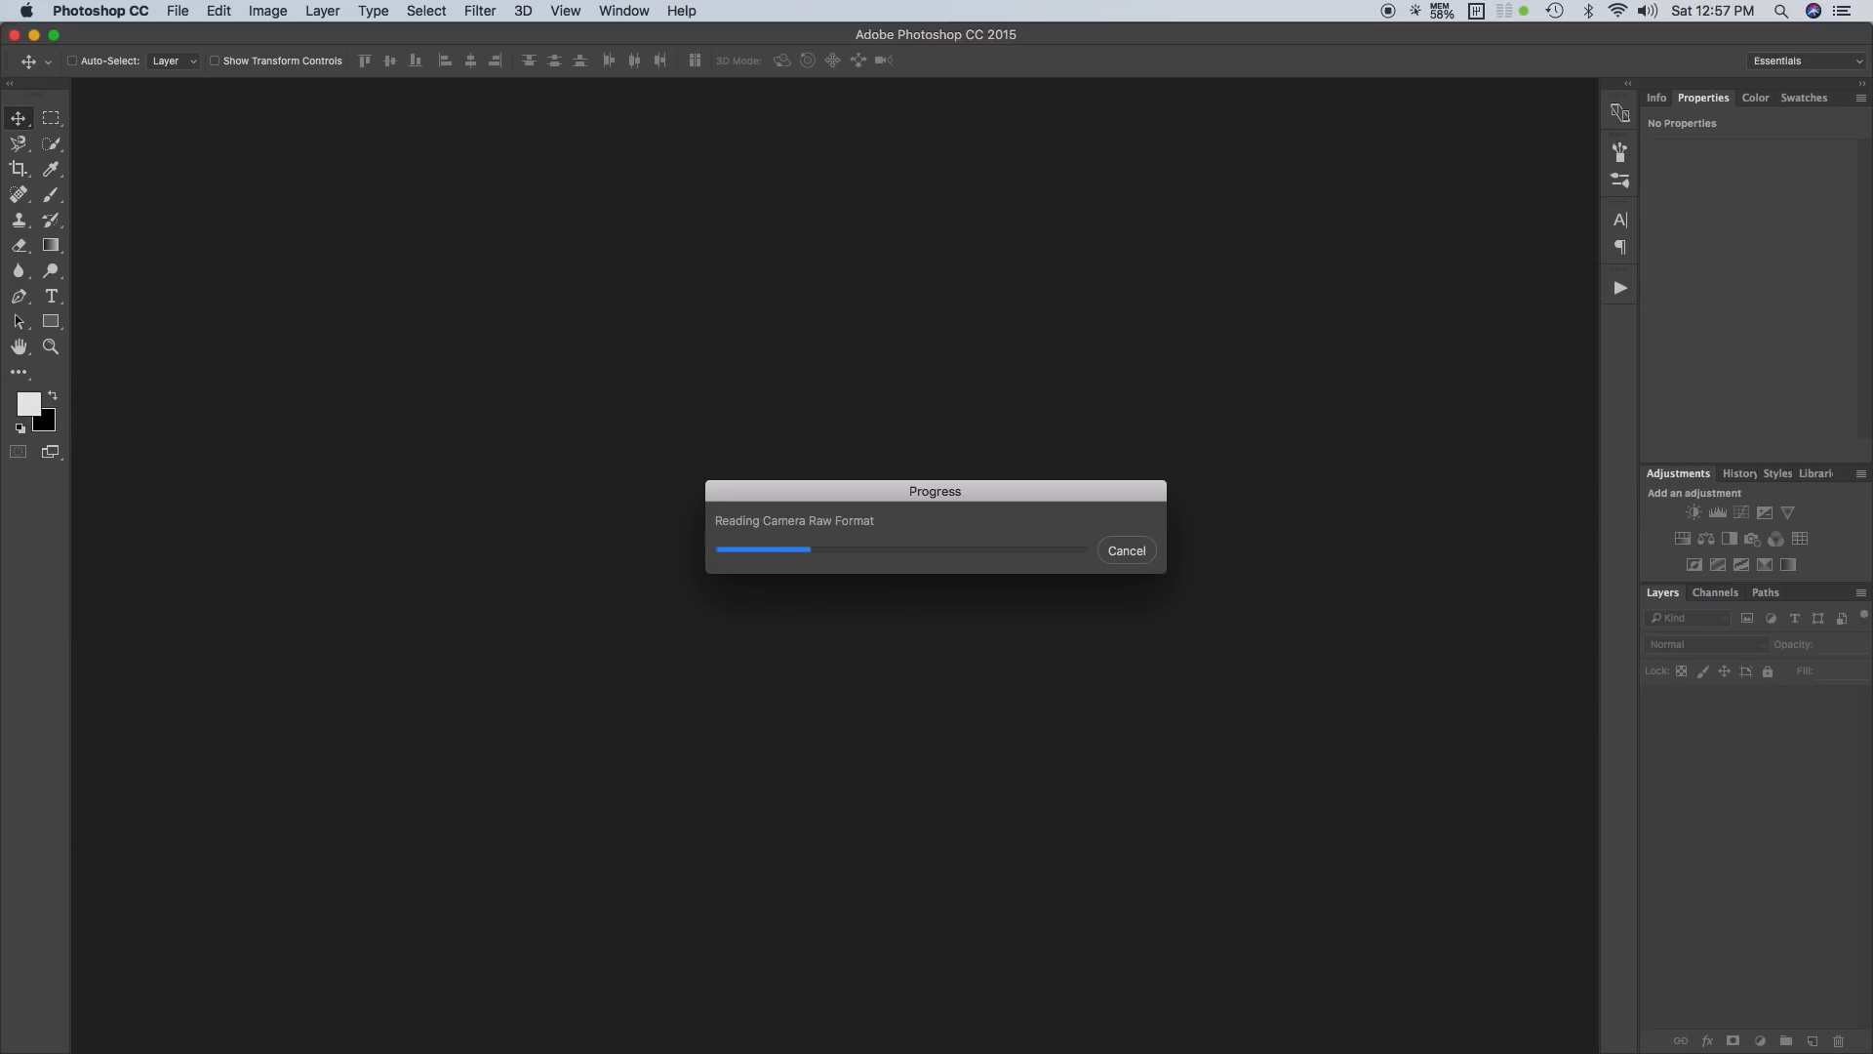
Step: Switch to Finder and duplicate the raw file DSC00329.ARW in the Tutorial 01 folder
key(super+Tab)
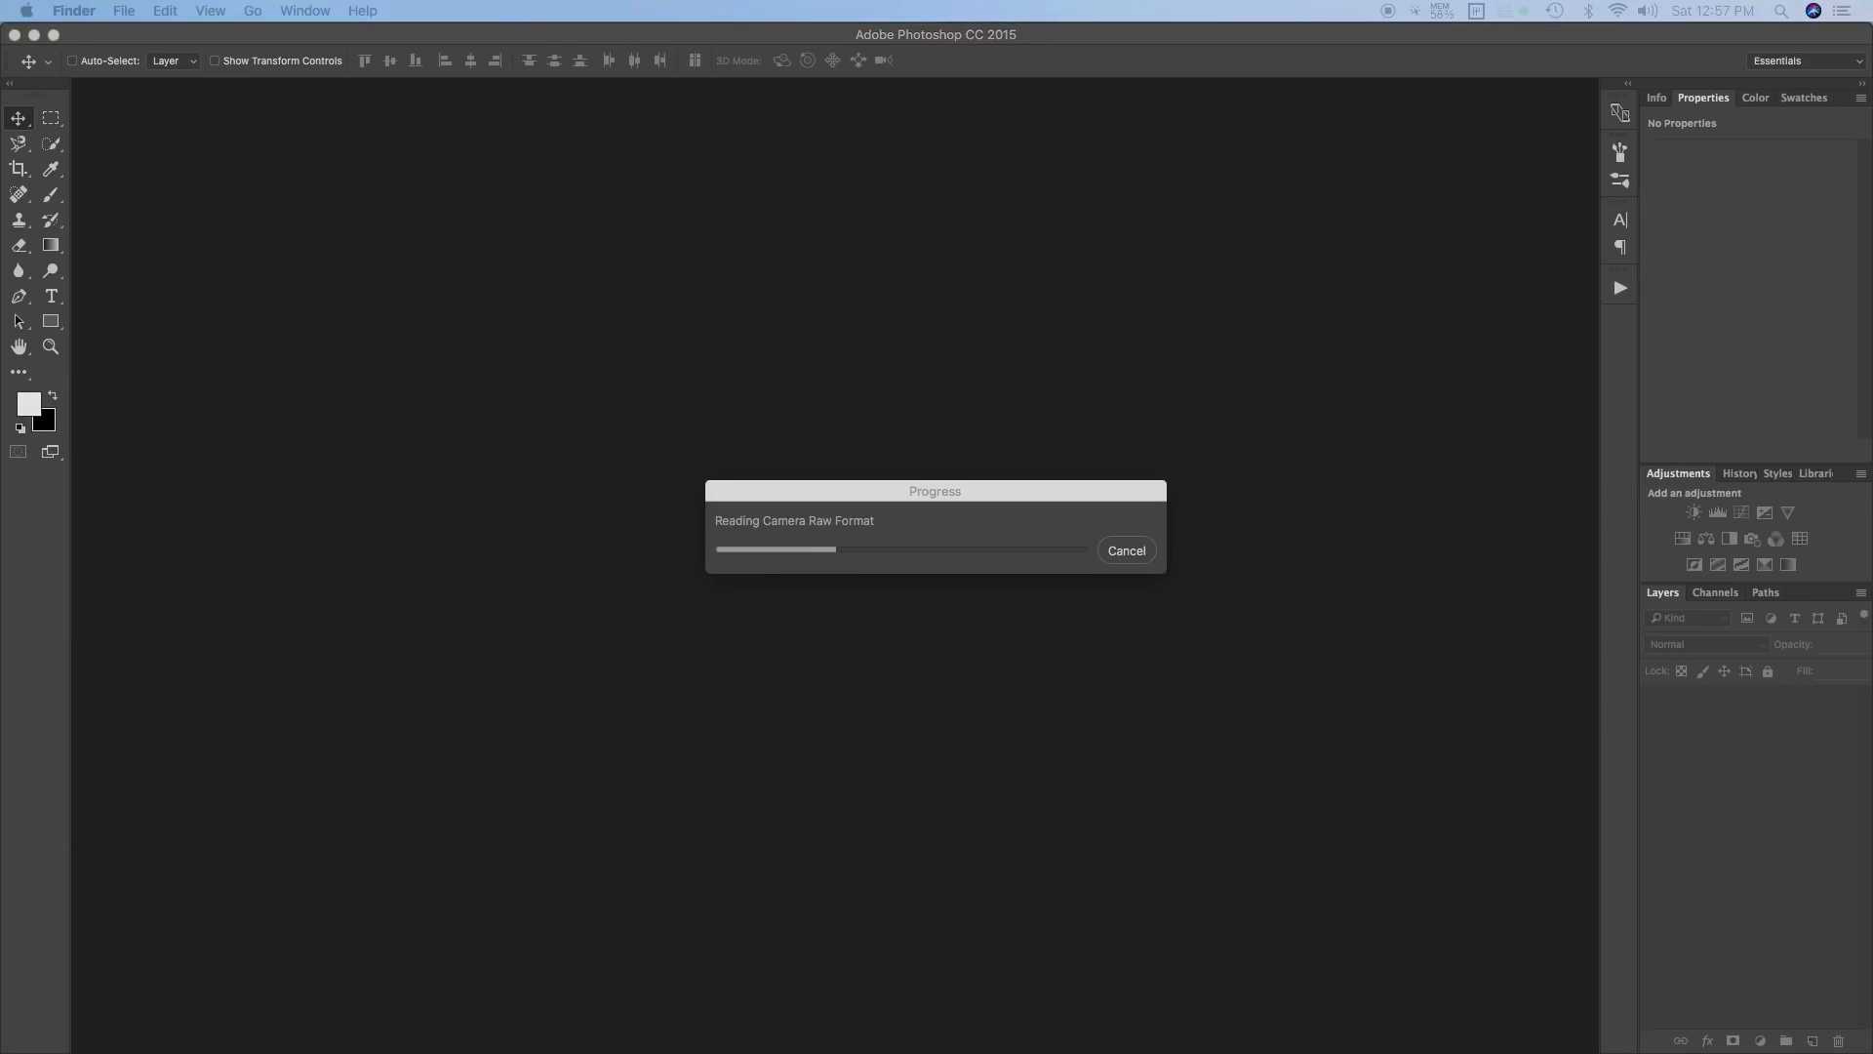
key(super+c)
key(super+v)
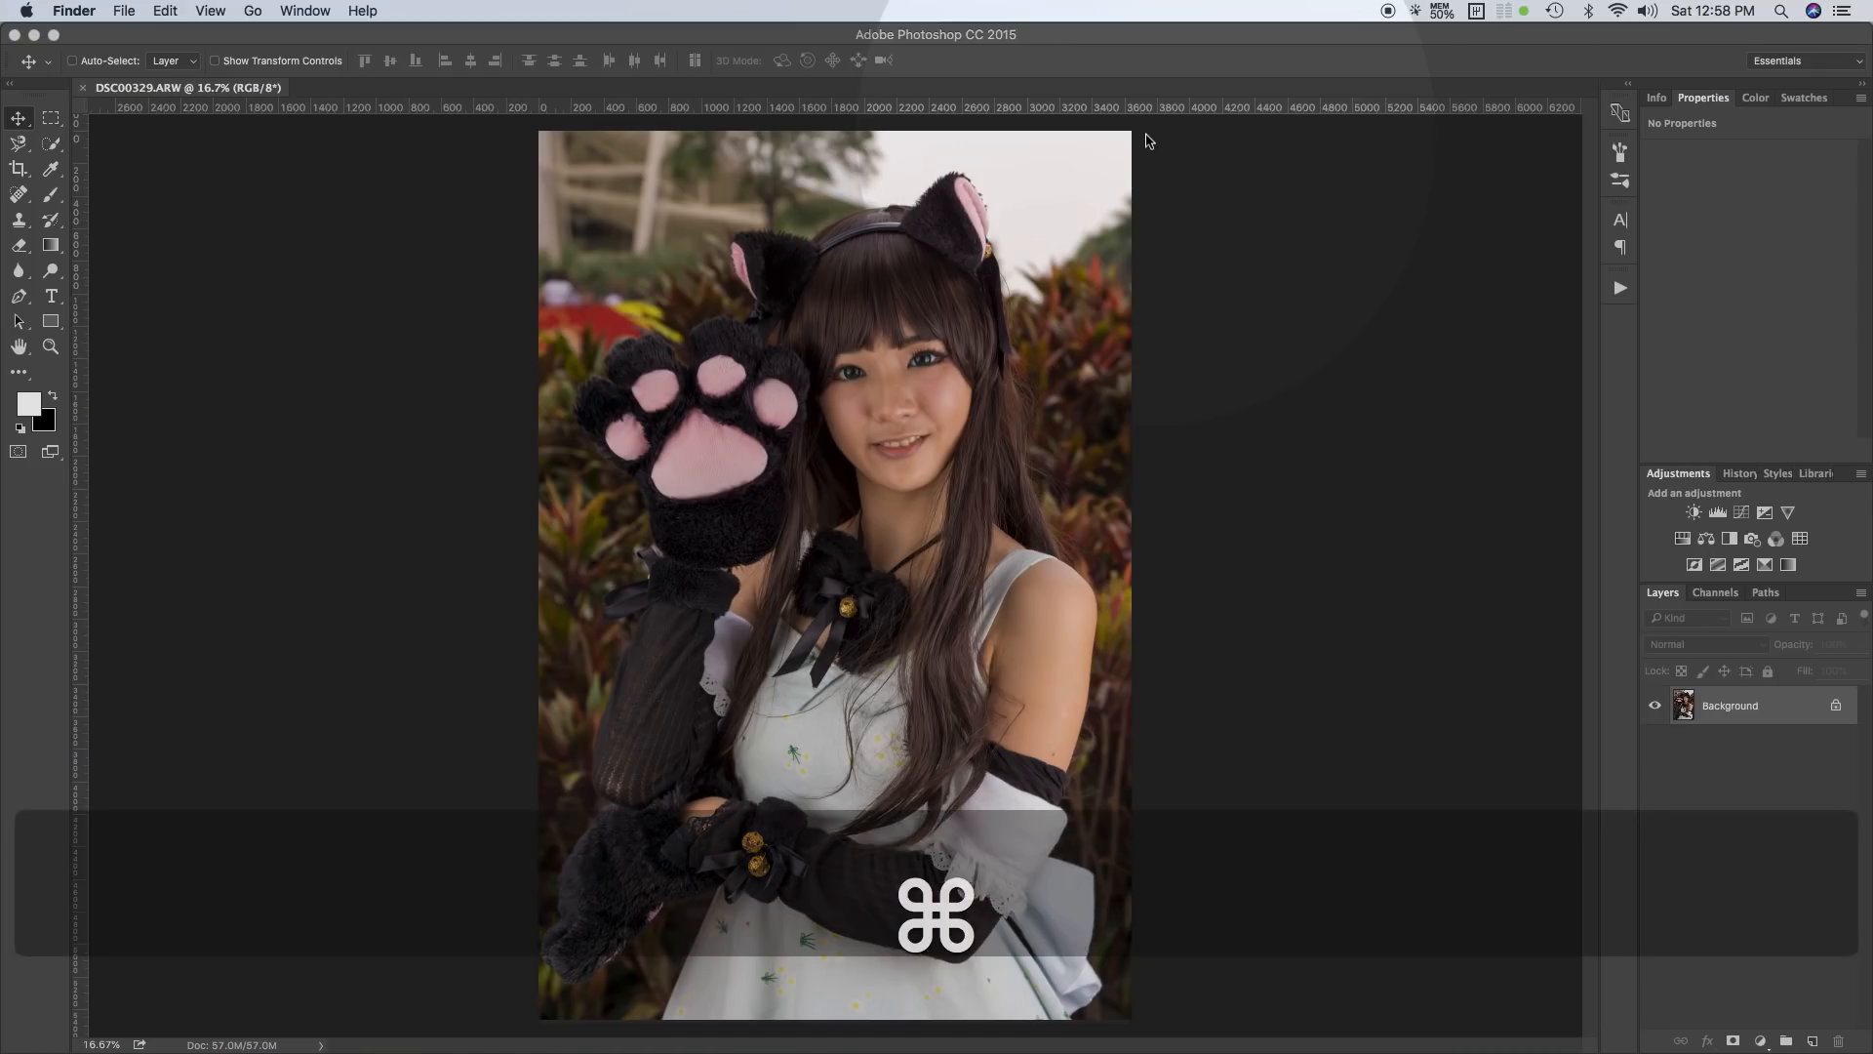
Step: Select DSC00329 copy.ARW in Finder and bring the Finder window up over the Photoshop document
key(super+Tab)
key(super+Tab)
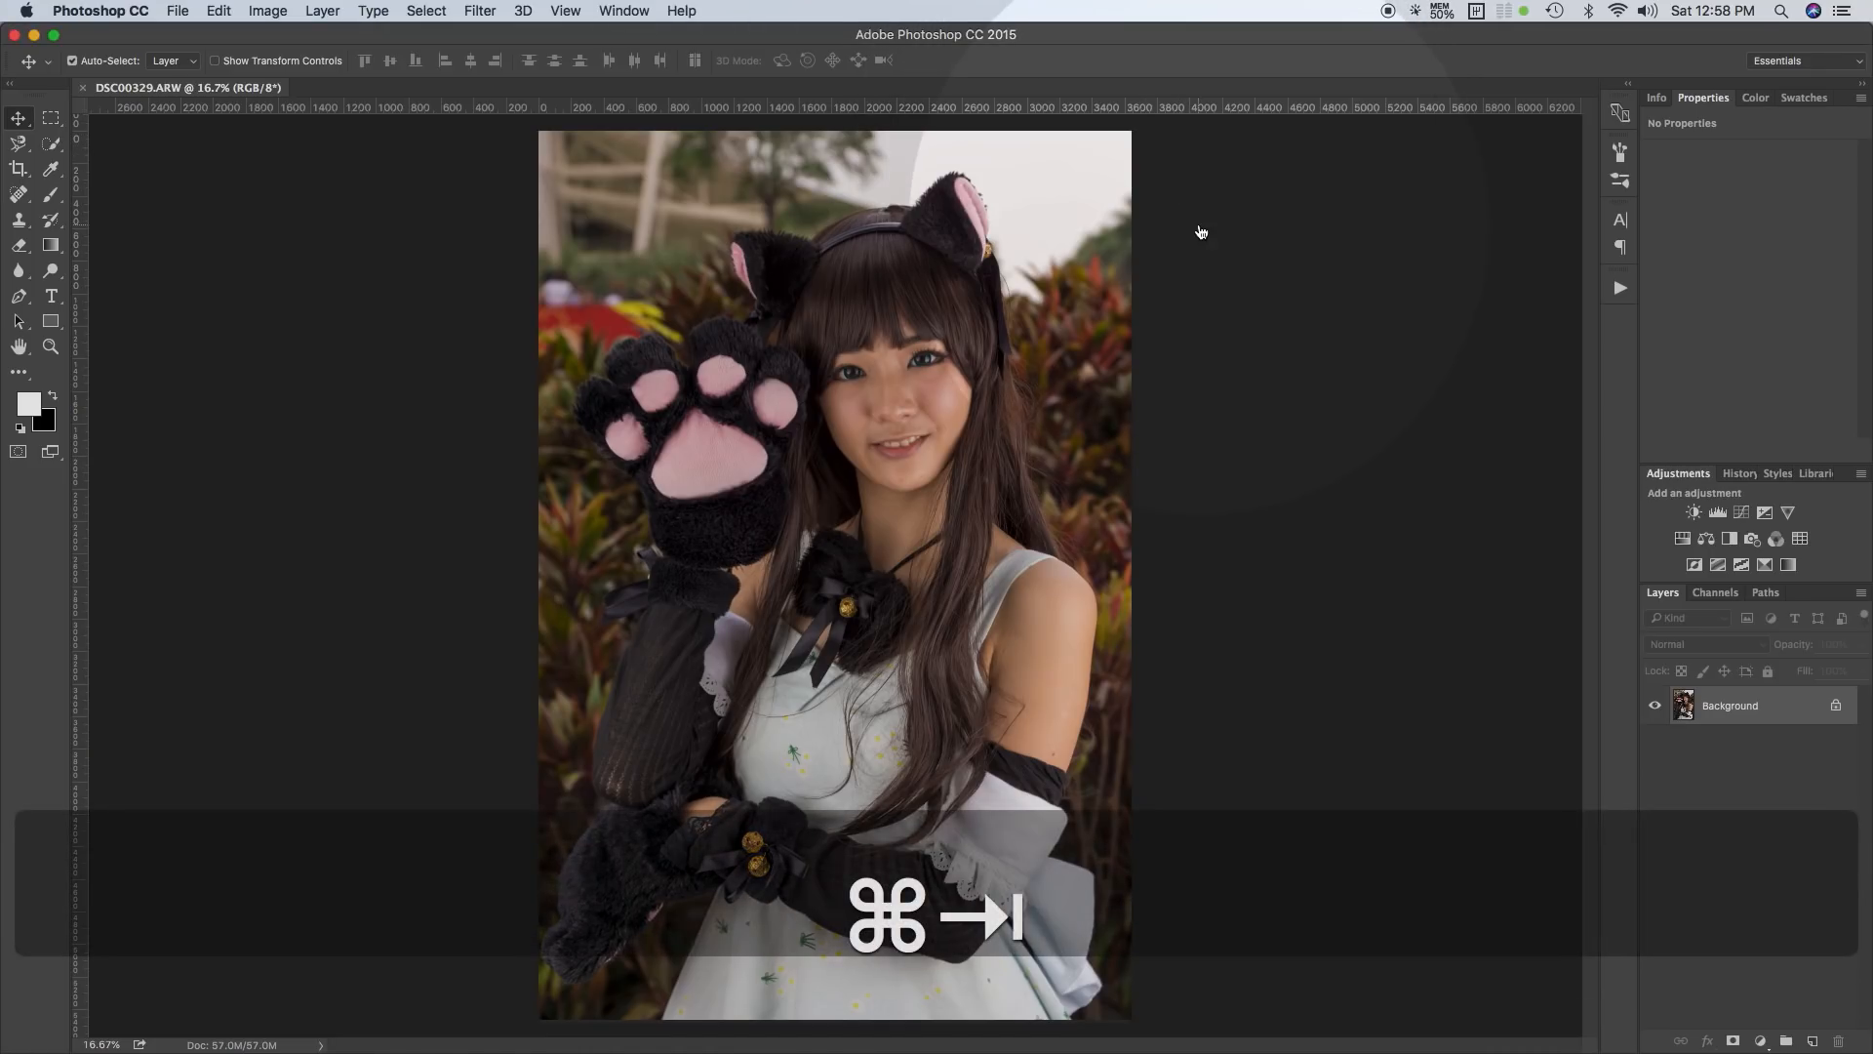
key(shift+super+Tab)
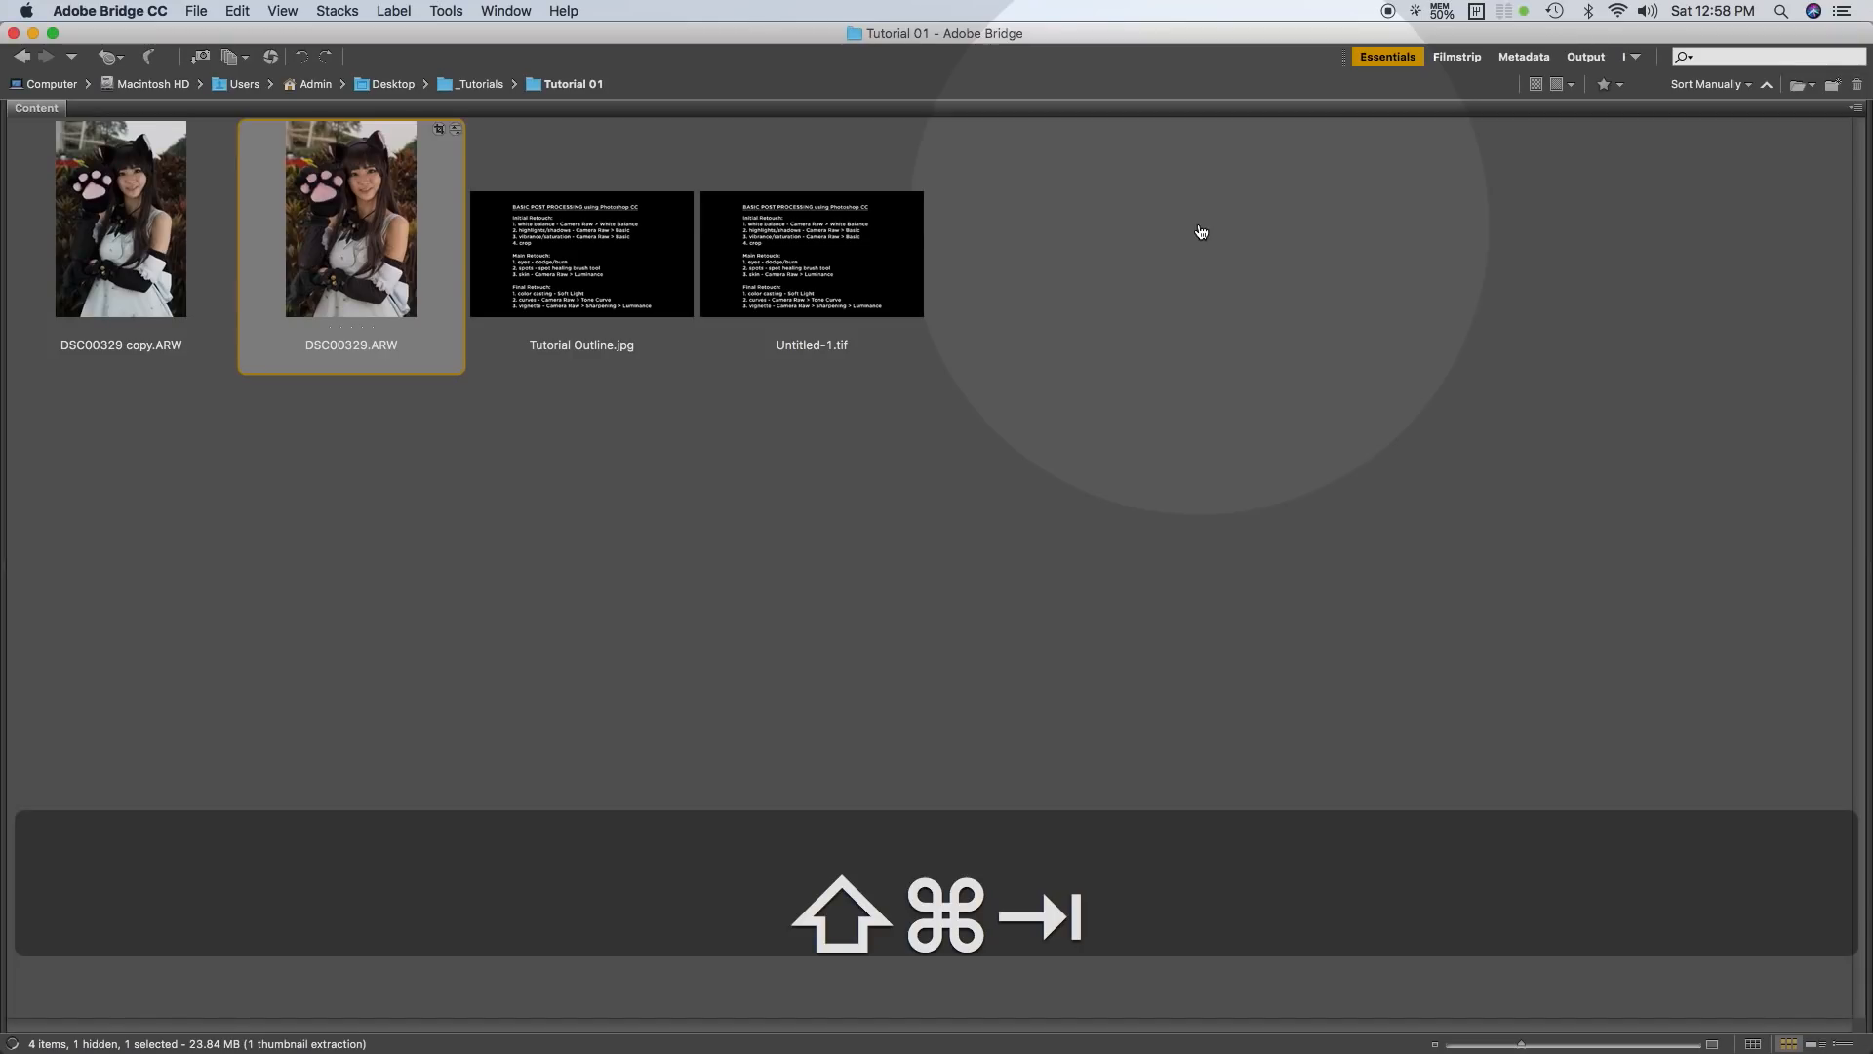
key(super+Tab)
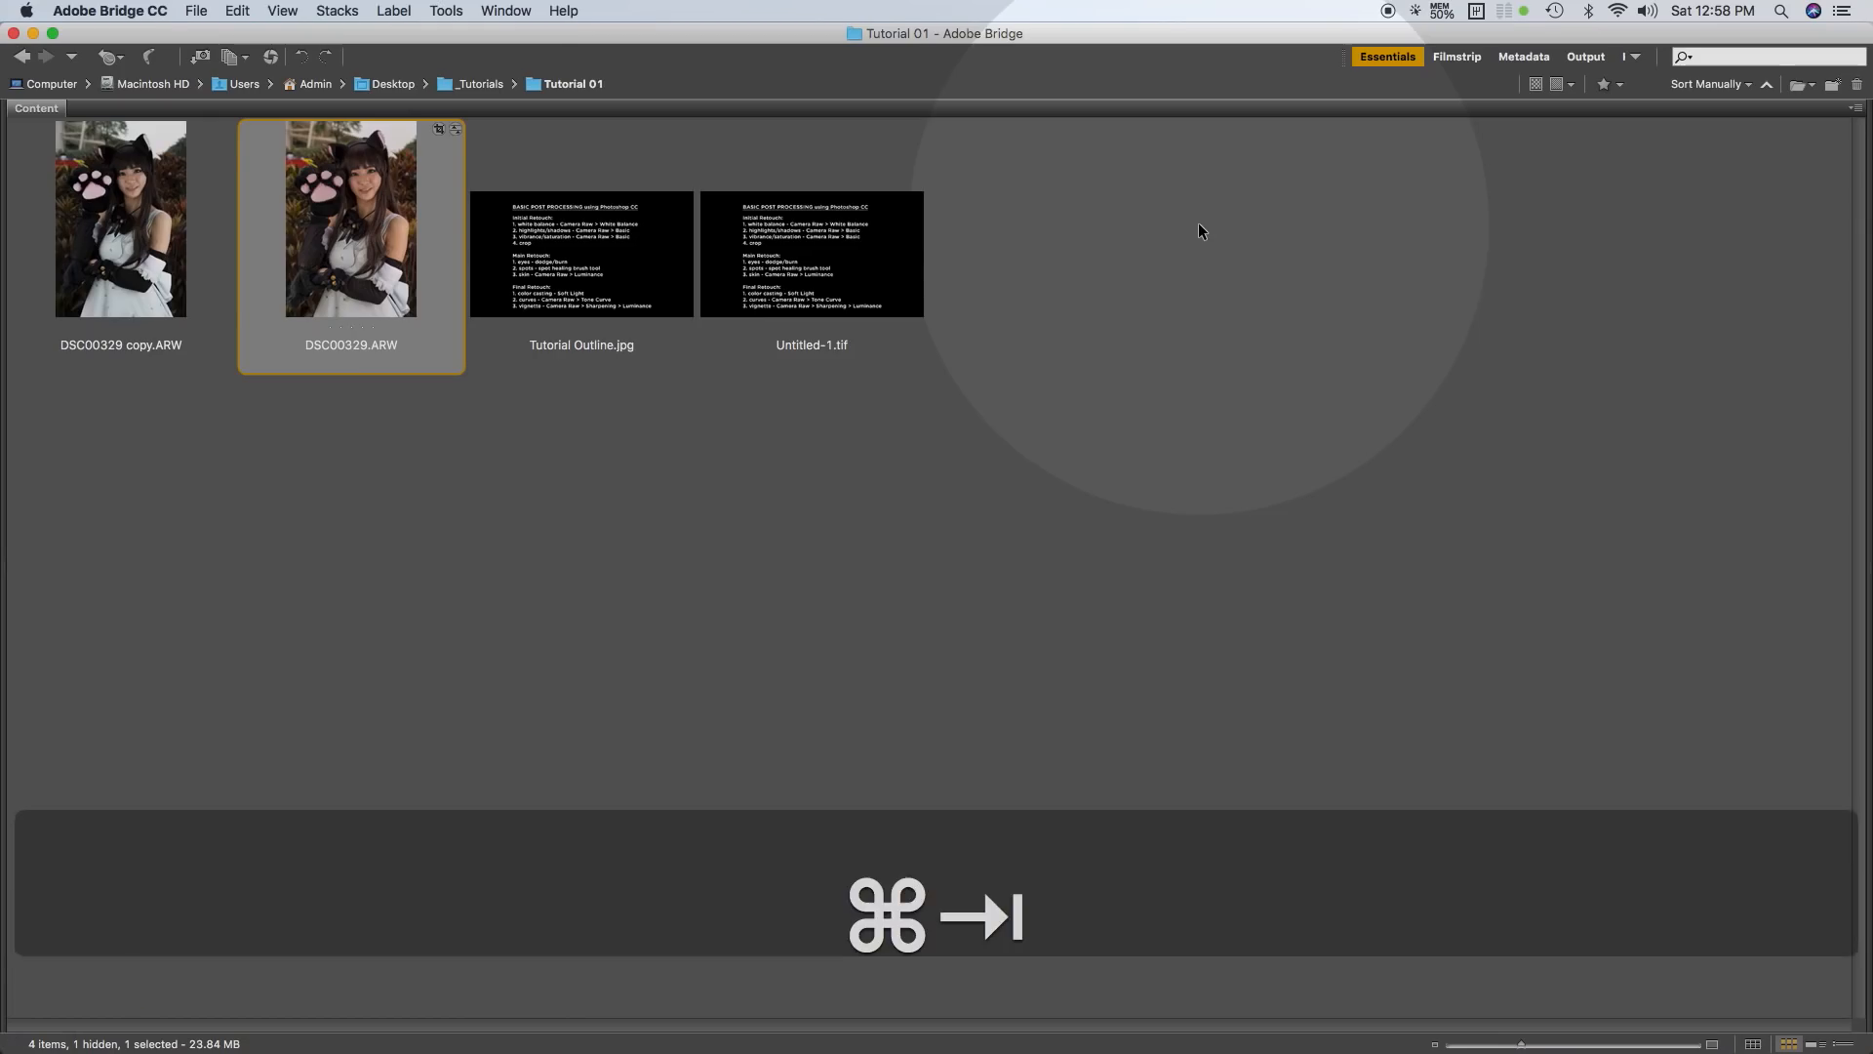
key(super+Tab)
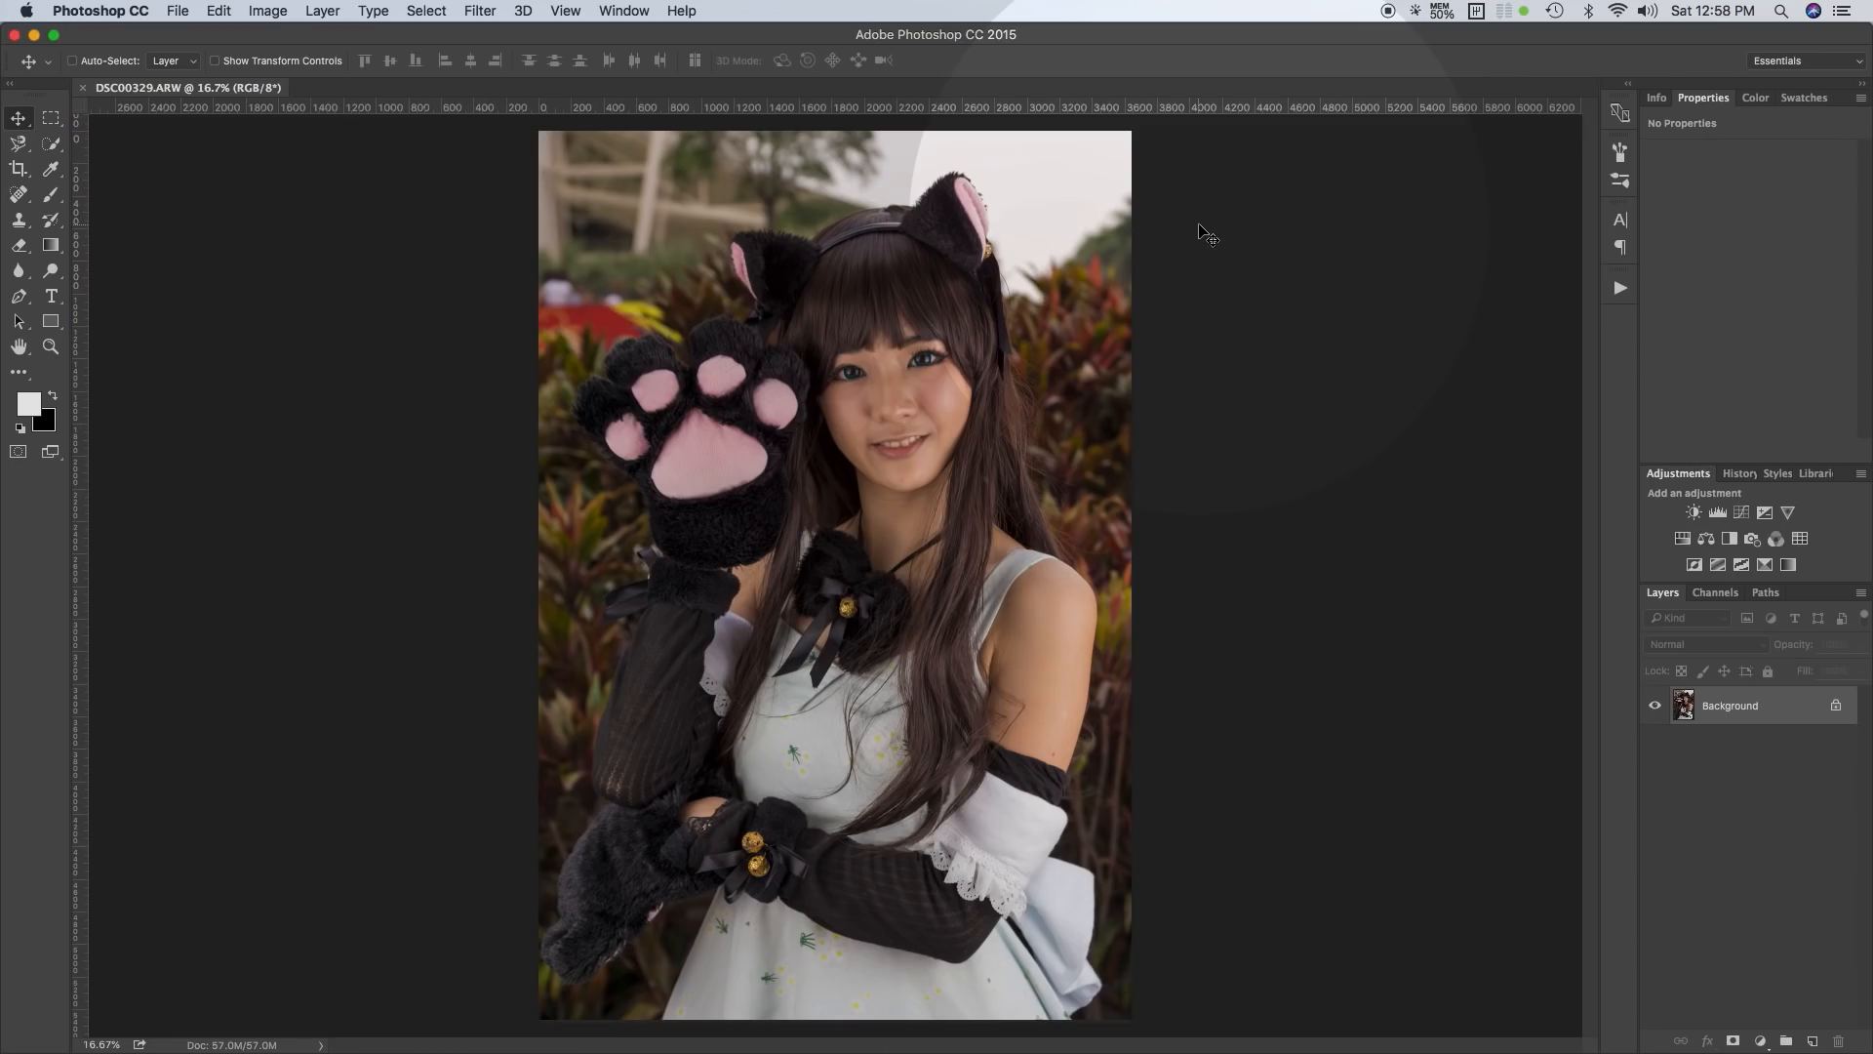
key(super+Tab)
key(super+Tab)
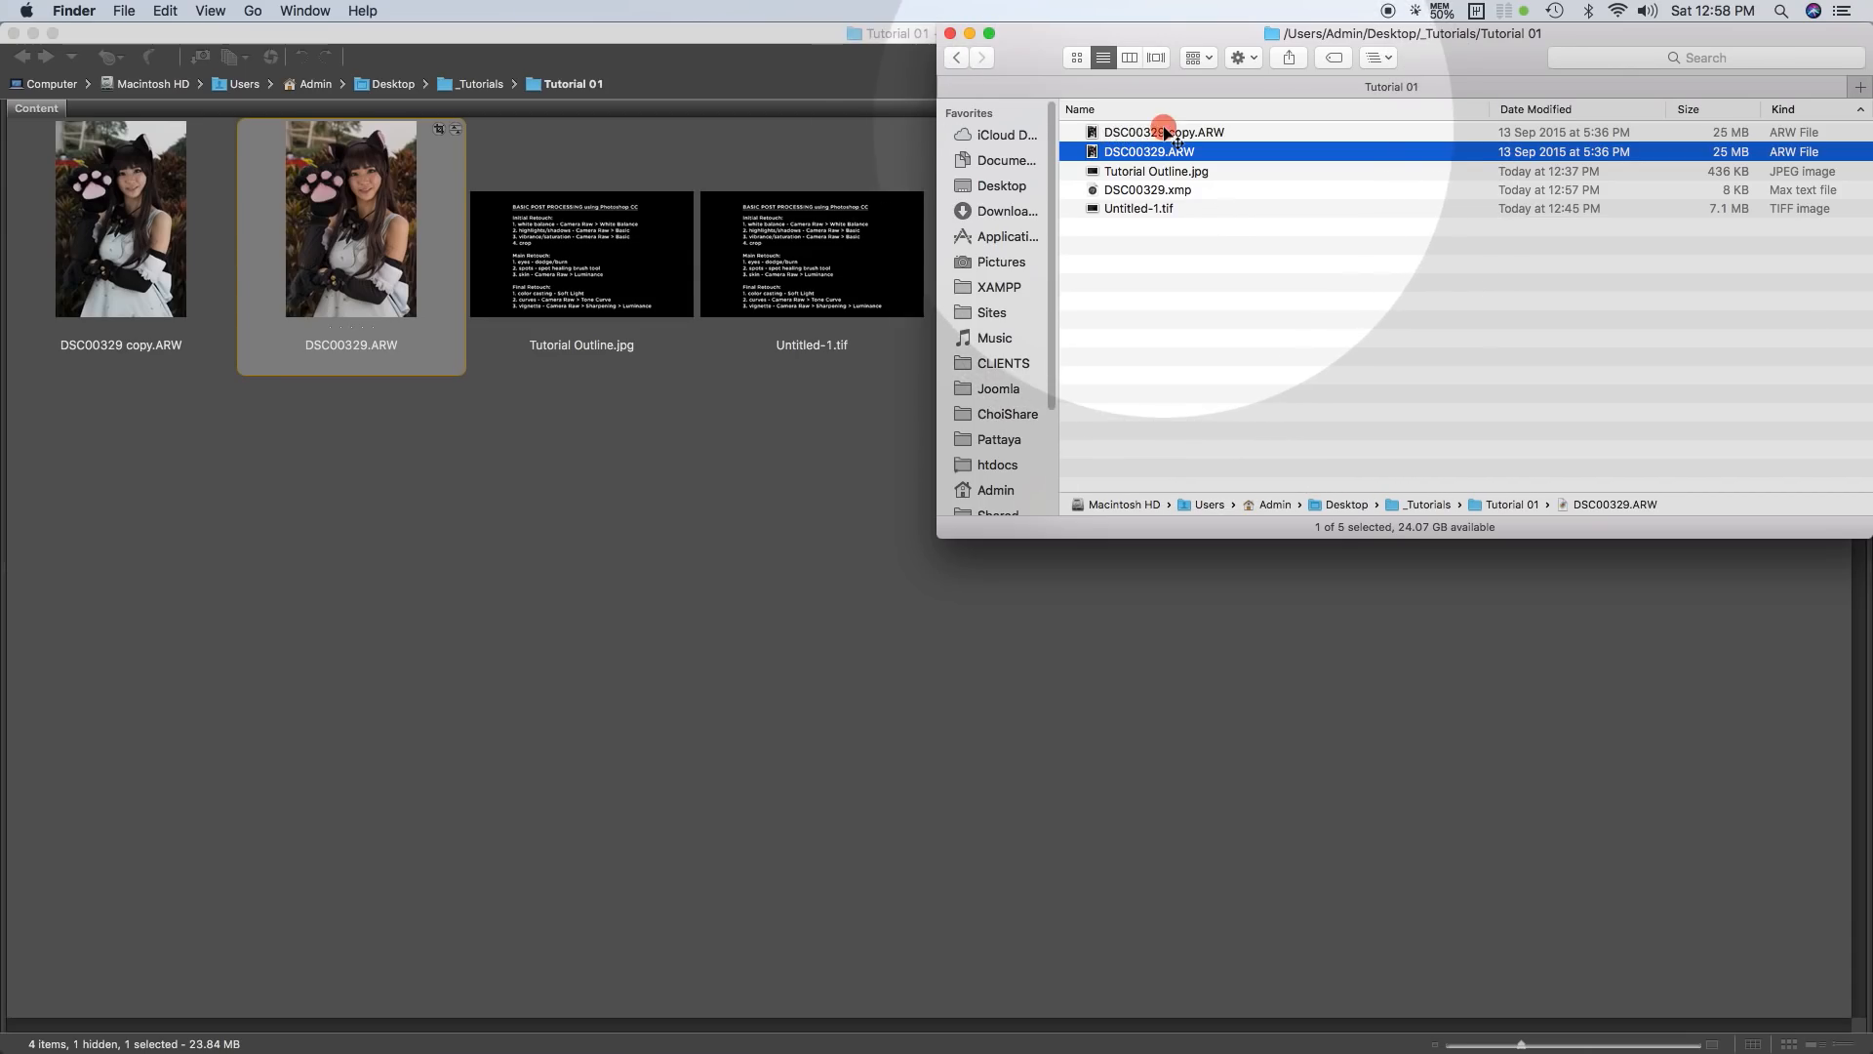
click(1106, 133)
key(super+Tab)
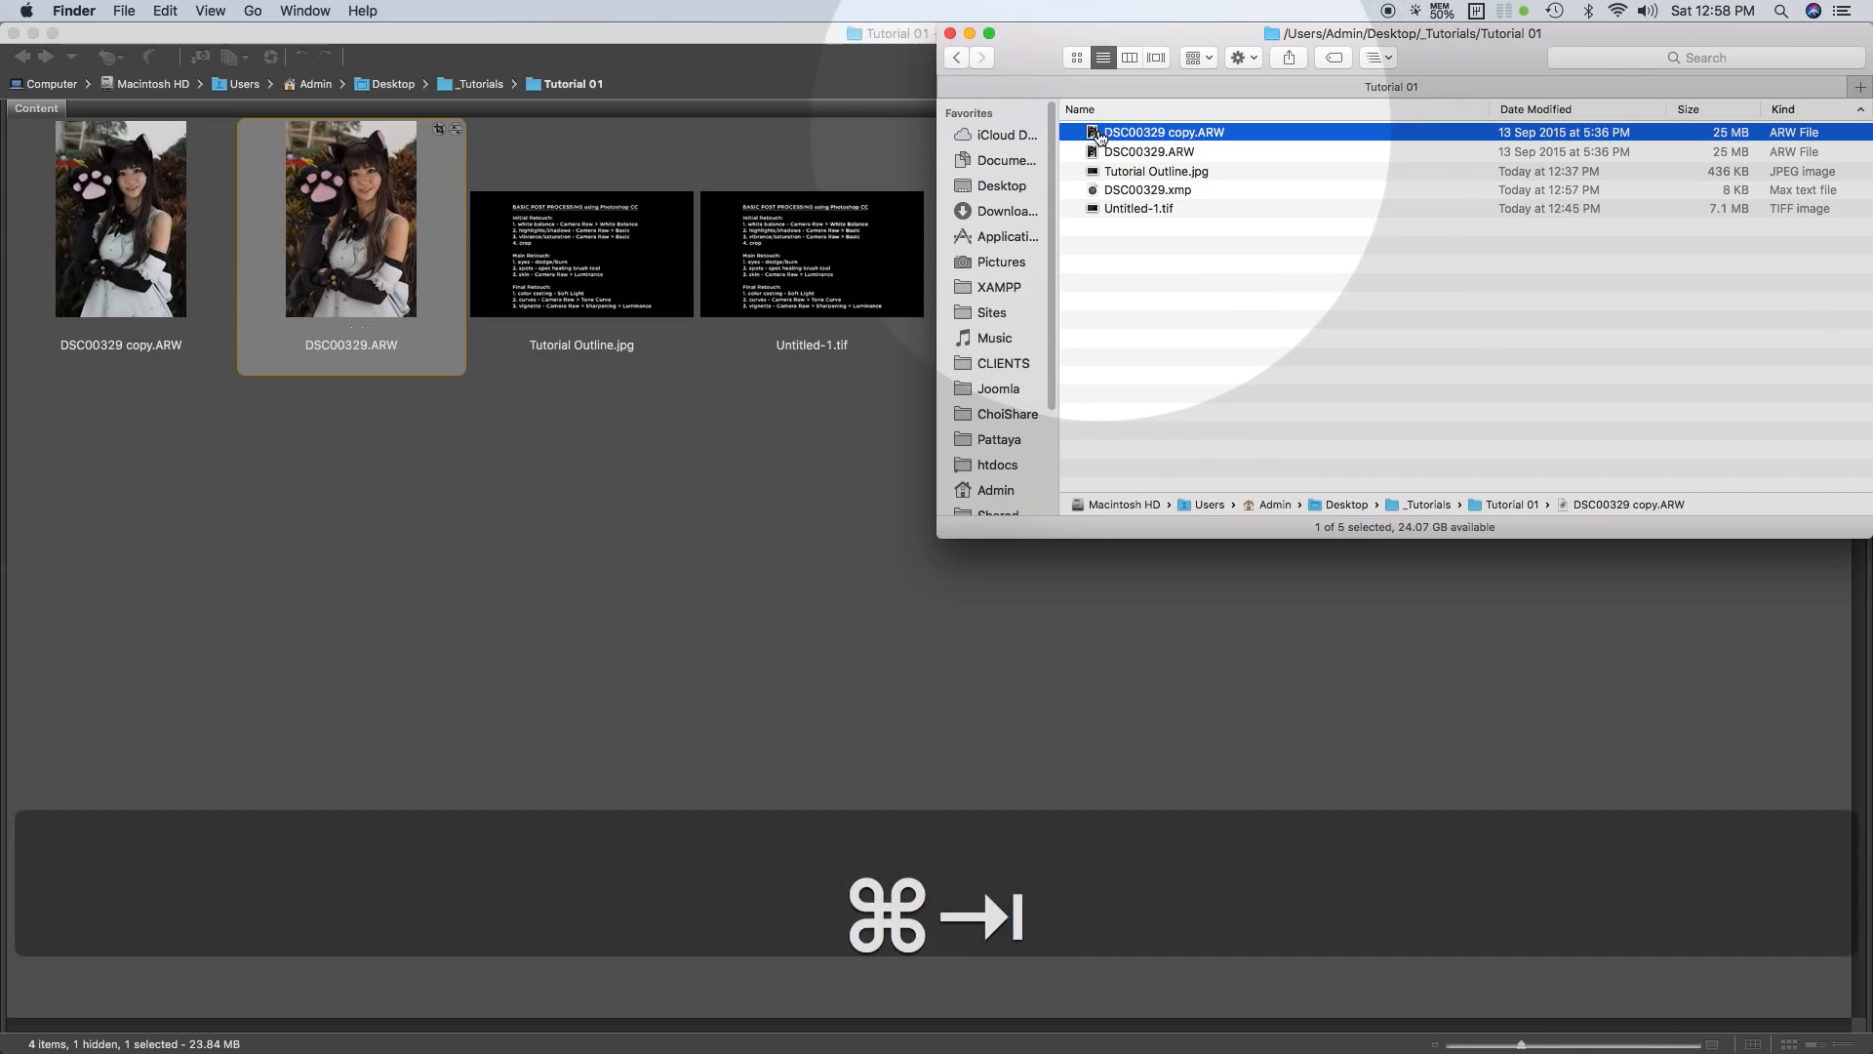
key(shift+super+Tab)
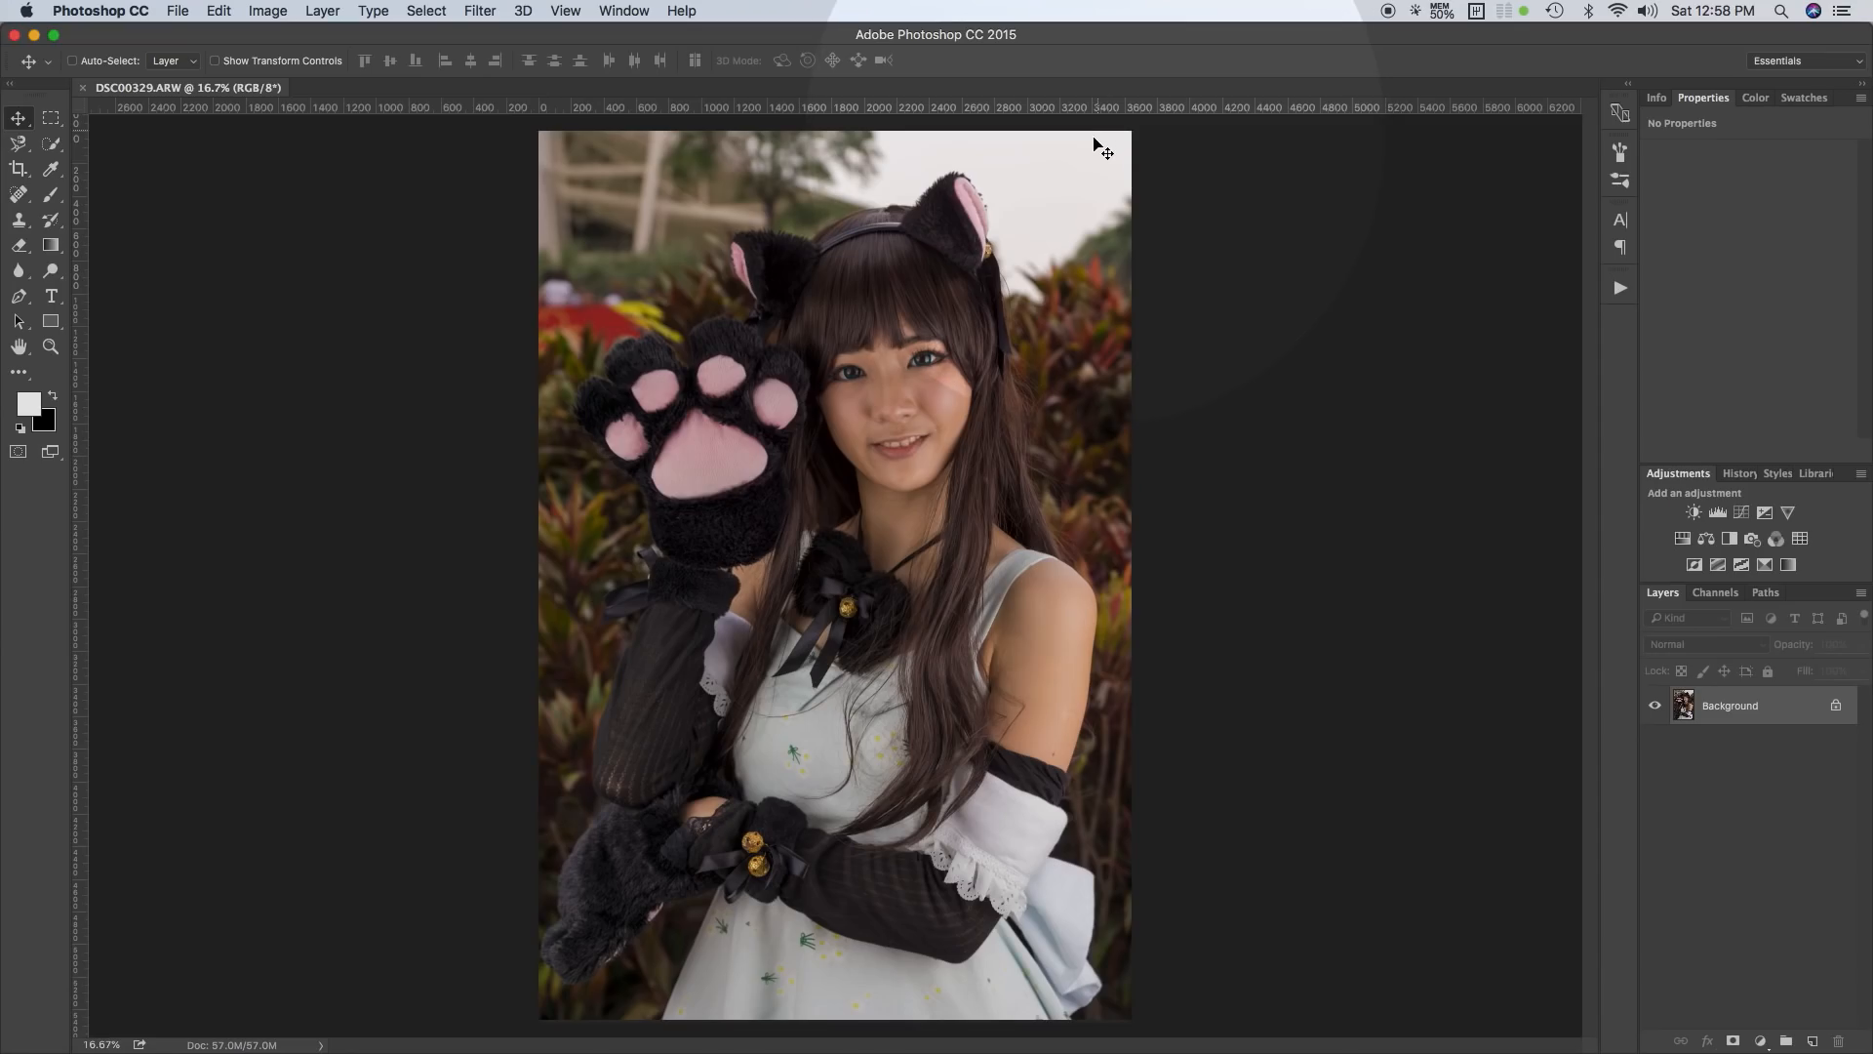
key(super+Tab)
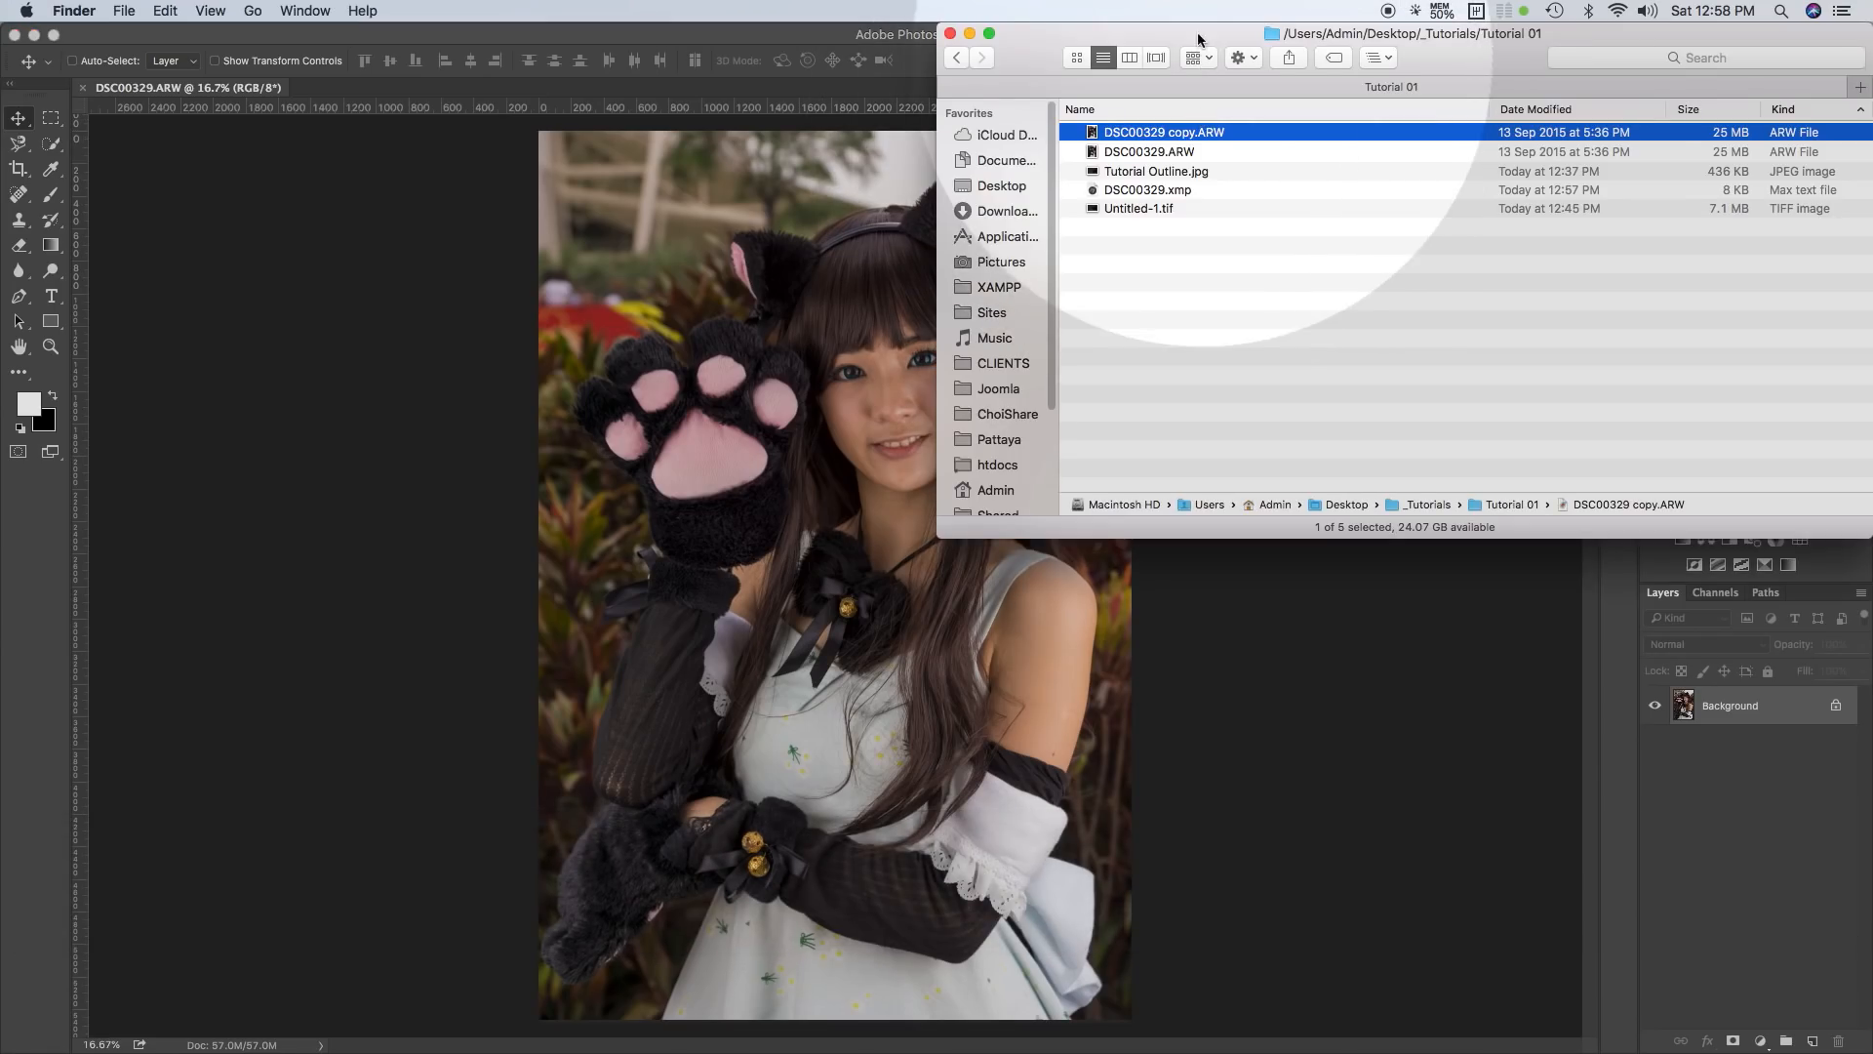
Step: Try to open DSC00329 copy.ARW in Photoshop from the Finder window
drag(1094, 137, 516, 94)
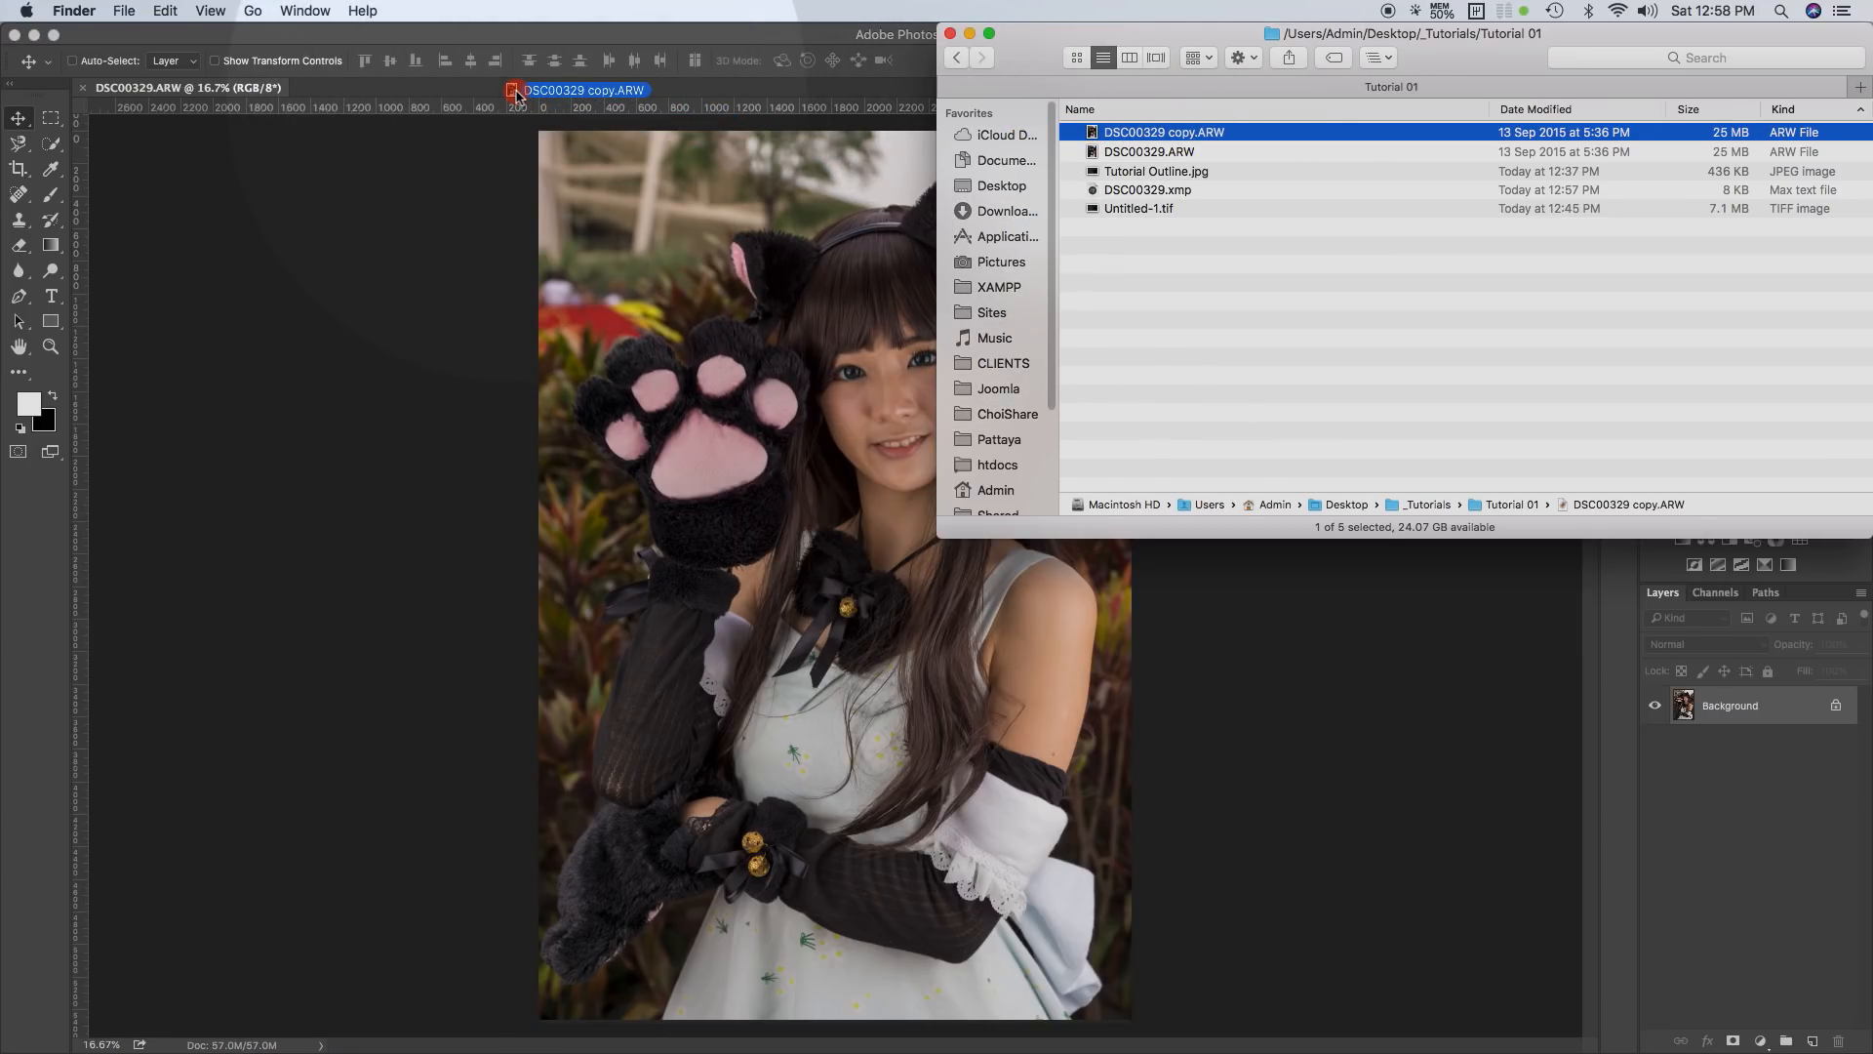
drag(516, 95, 516, 95)
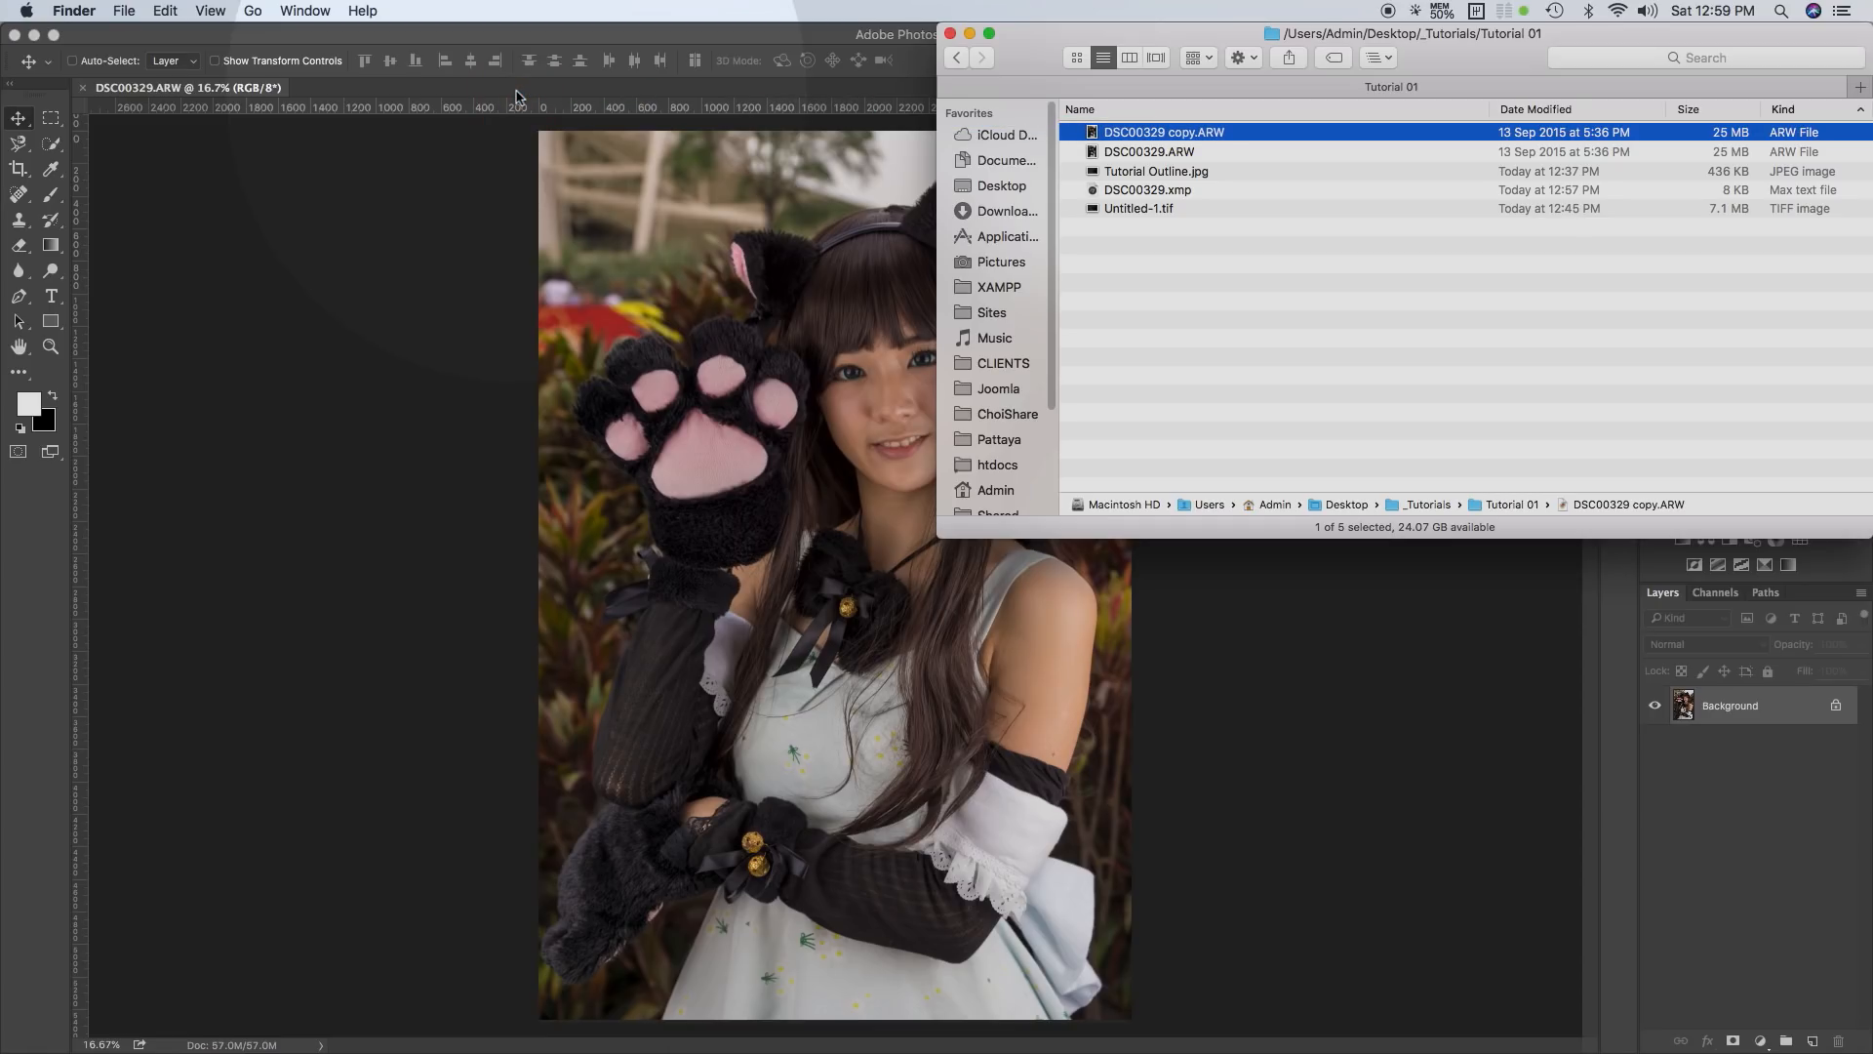
click(517, 96)
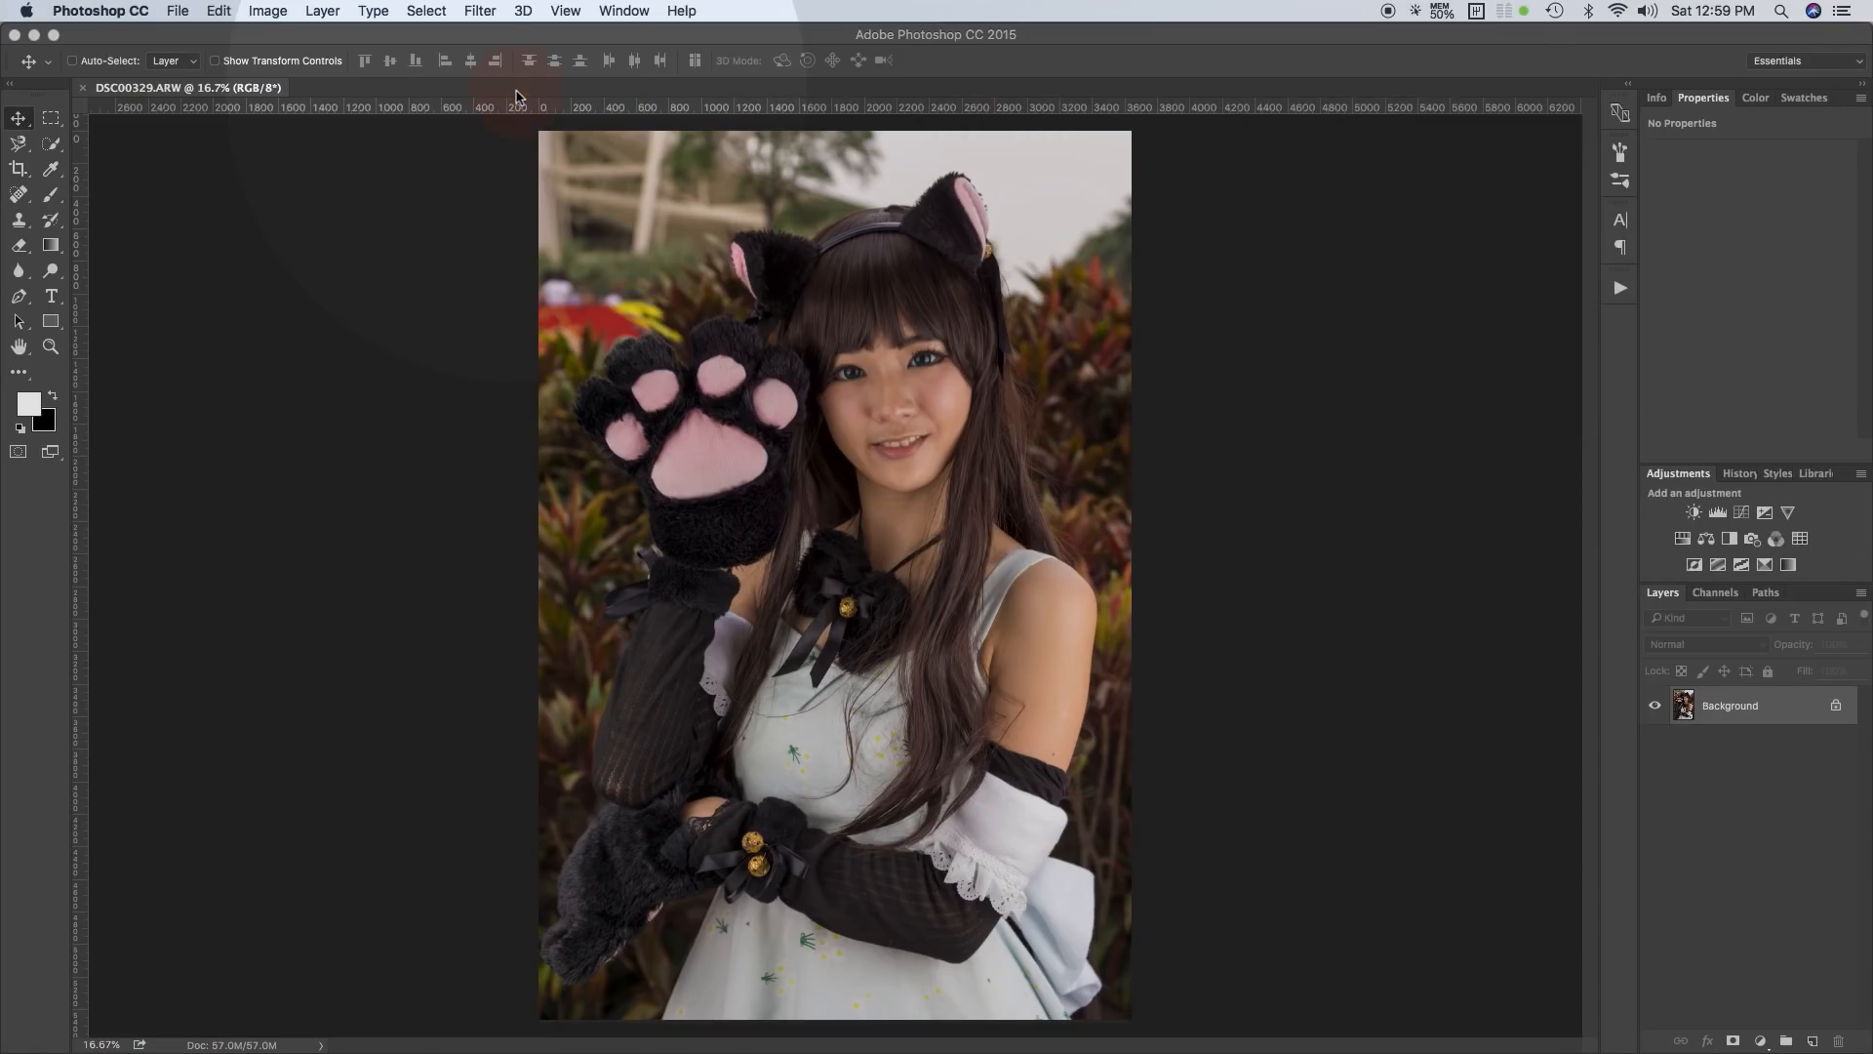
Step: Load DSC00329 copy.ARW from Finder into Camera Raw and open it in Photoshop with its as-shot settings unchanged
key(super+Tab)
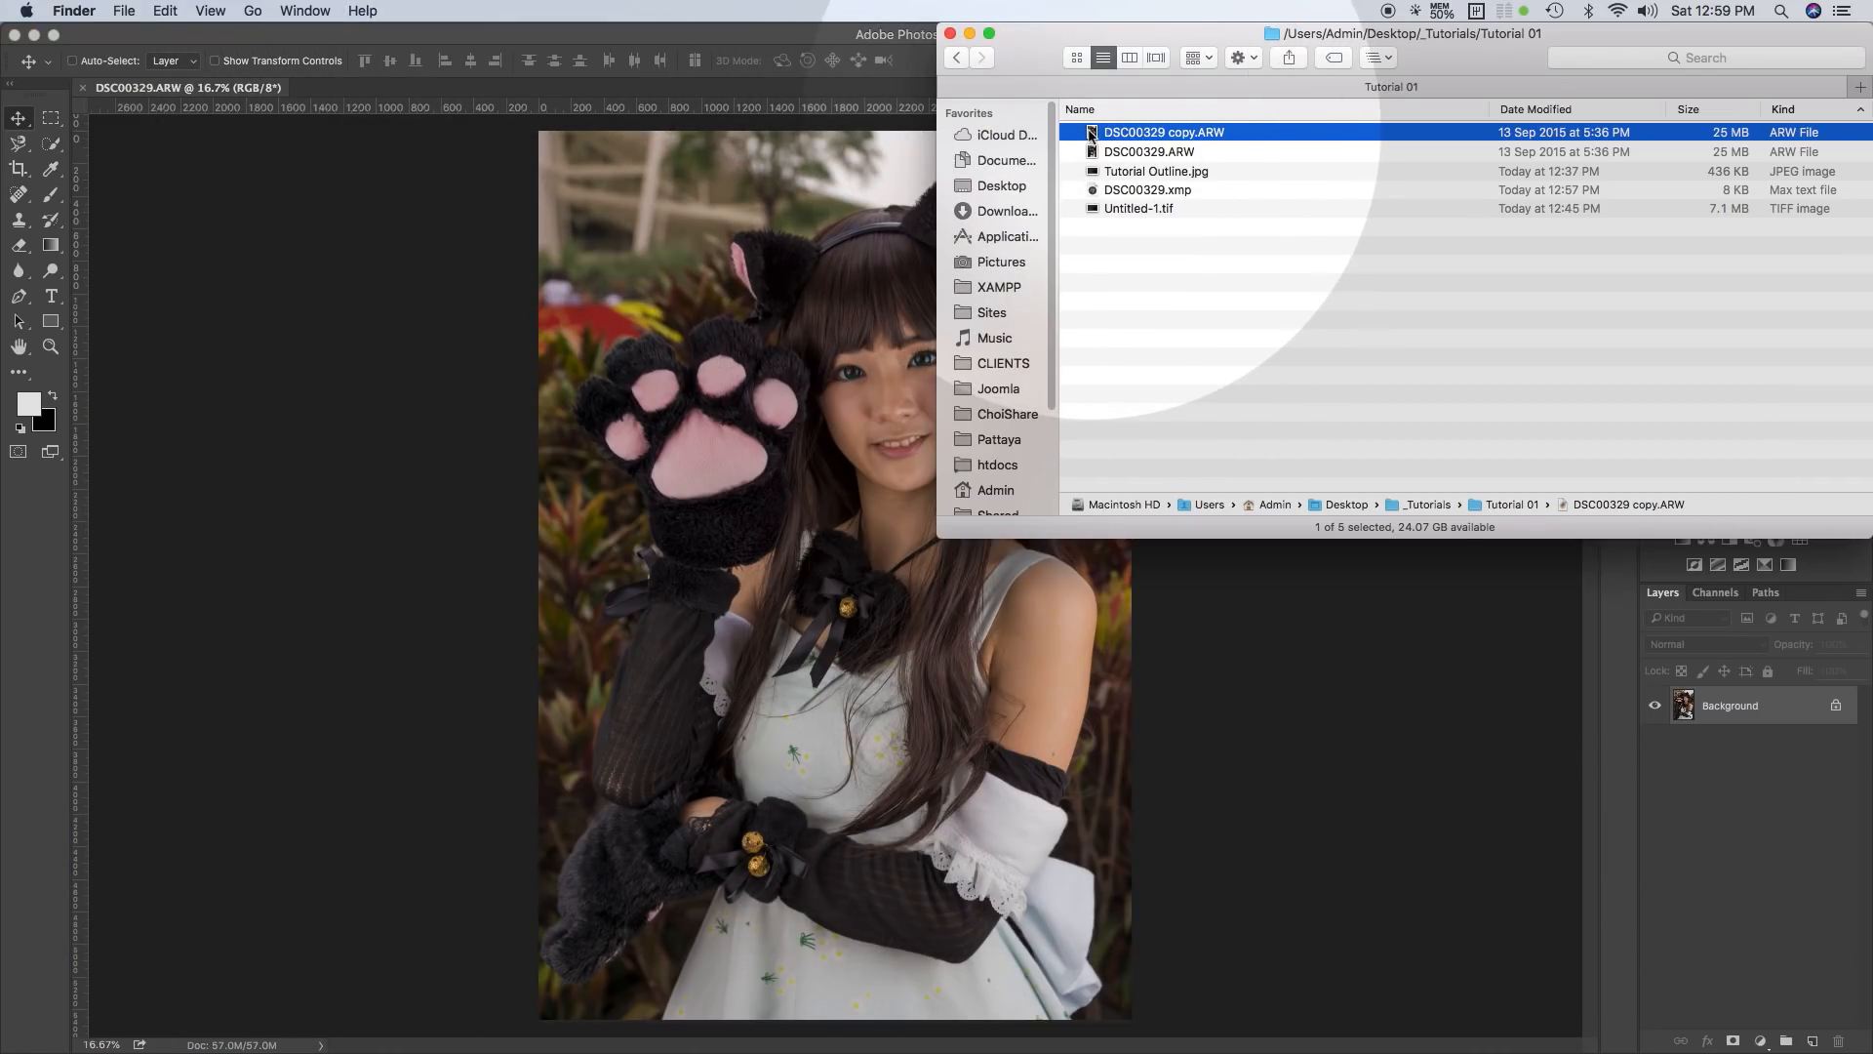
drag(1089, 132, 552, 93)
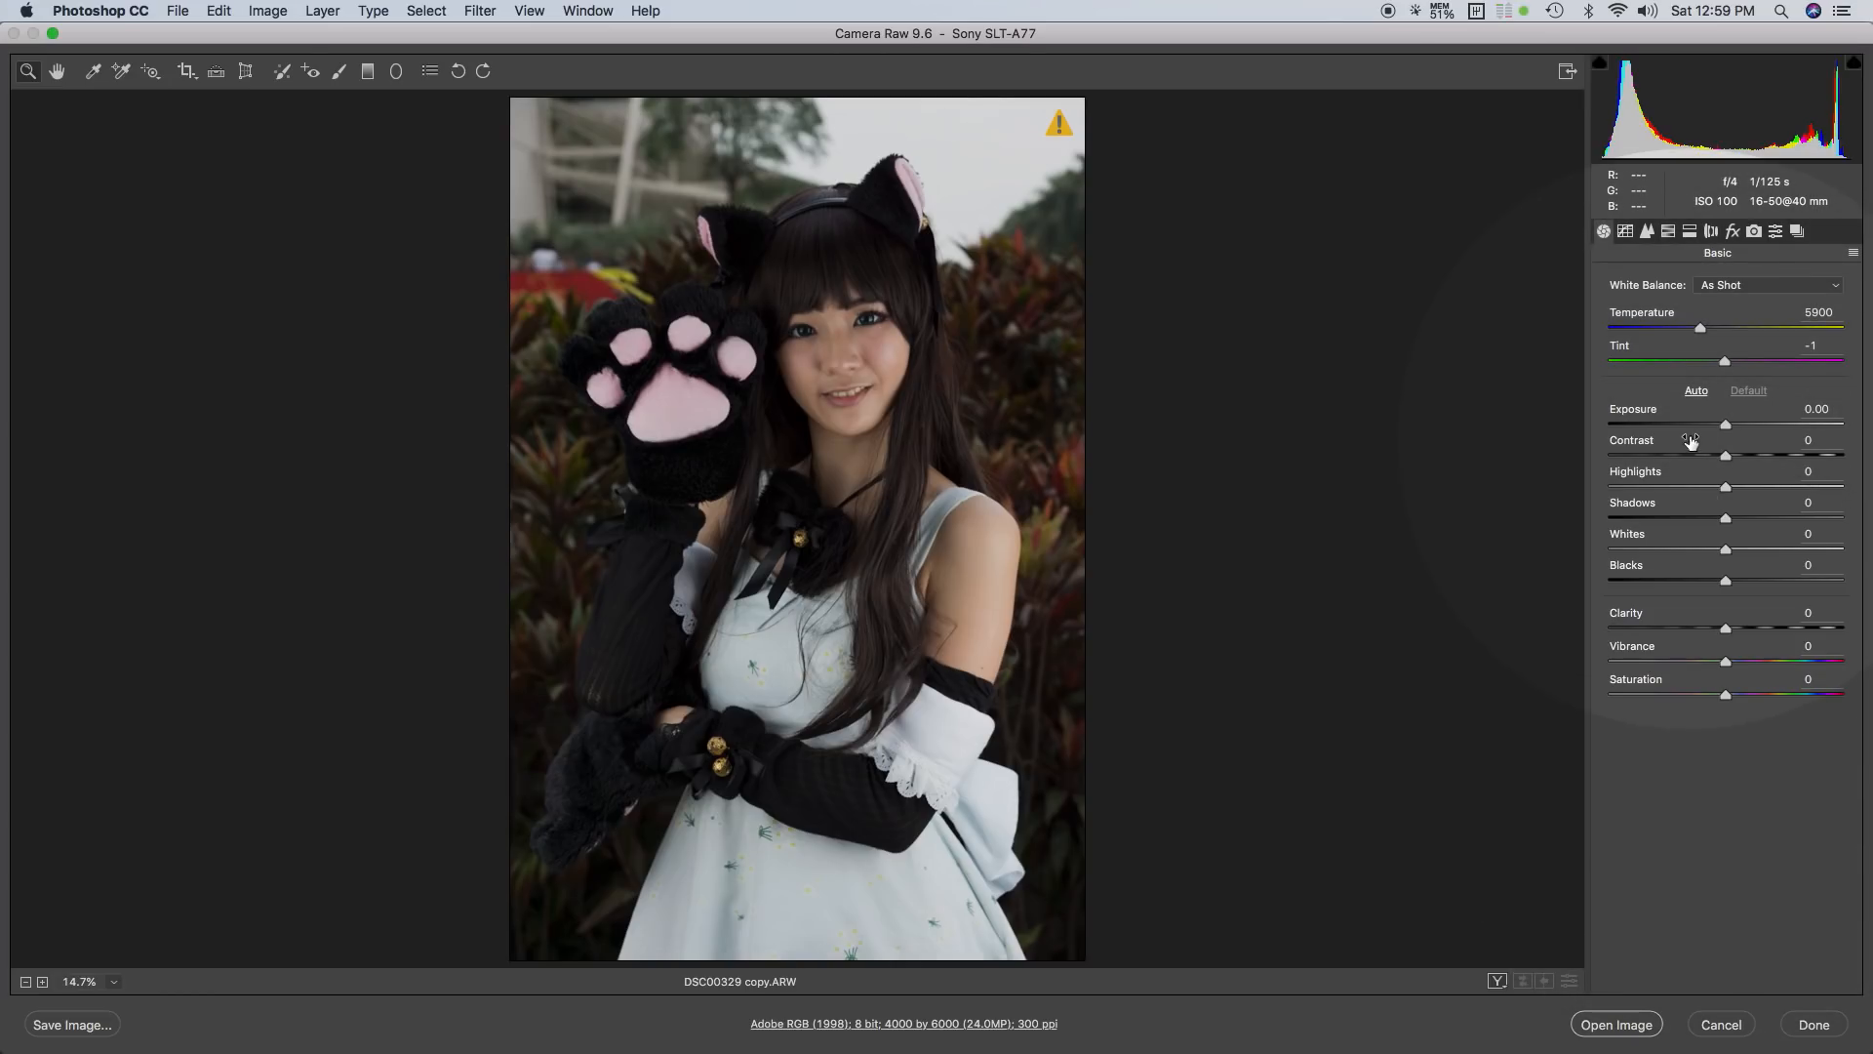
click(1617, 1027)
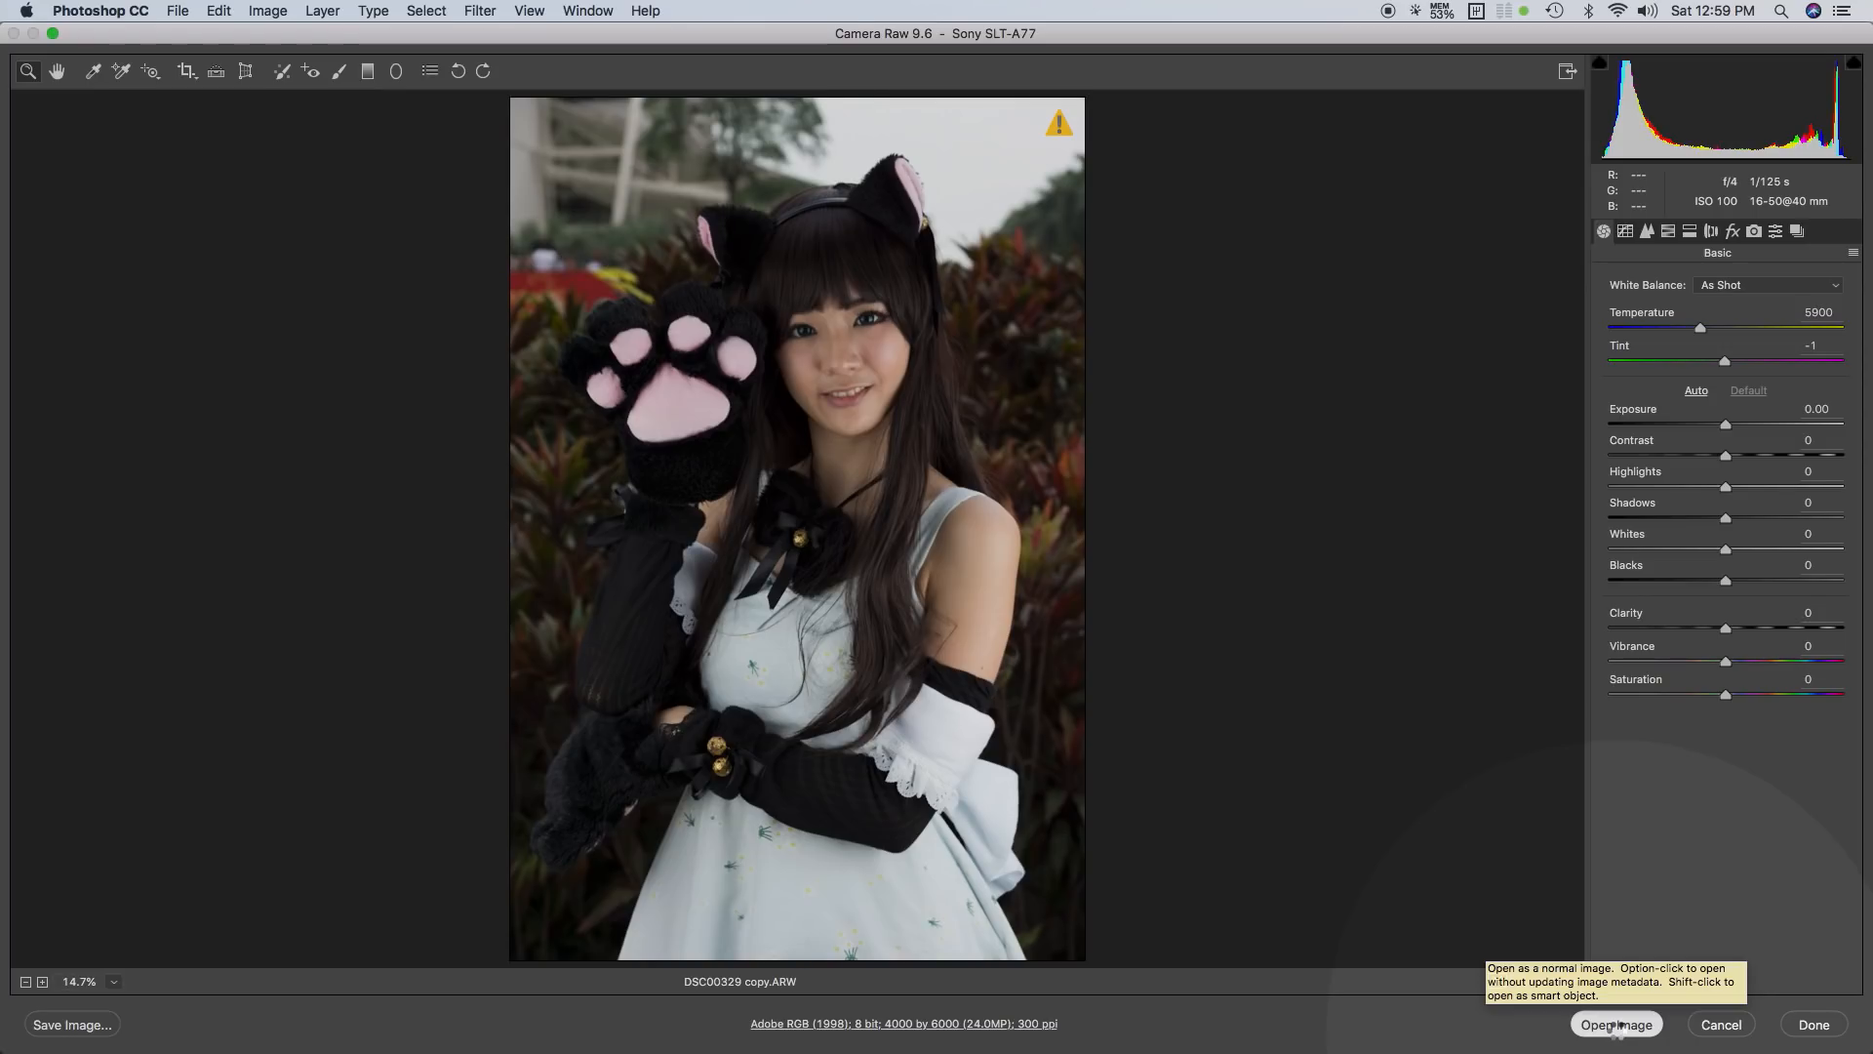
click(1617, 1025)
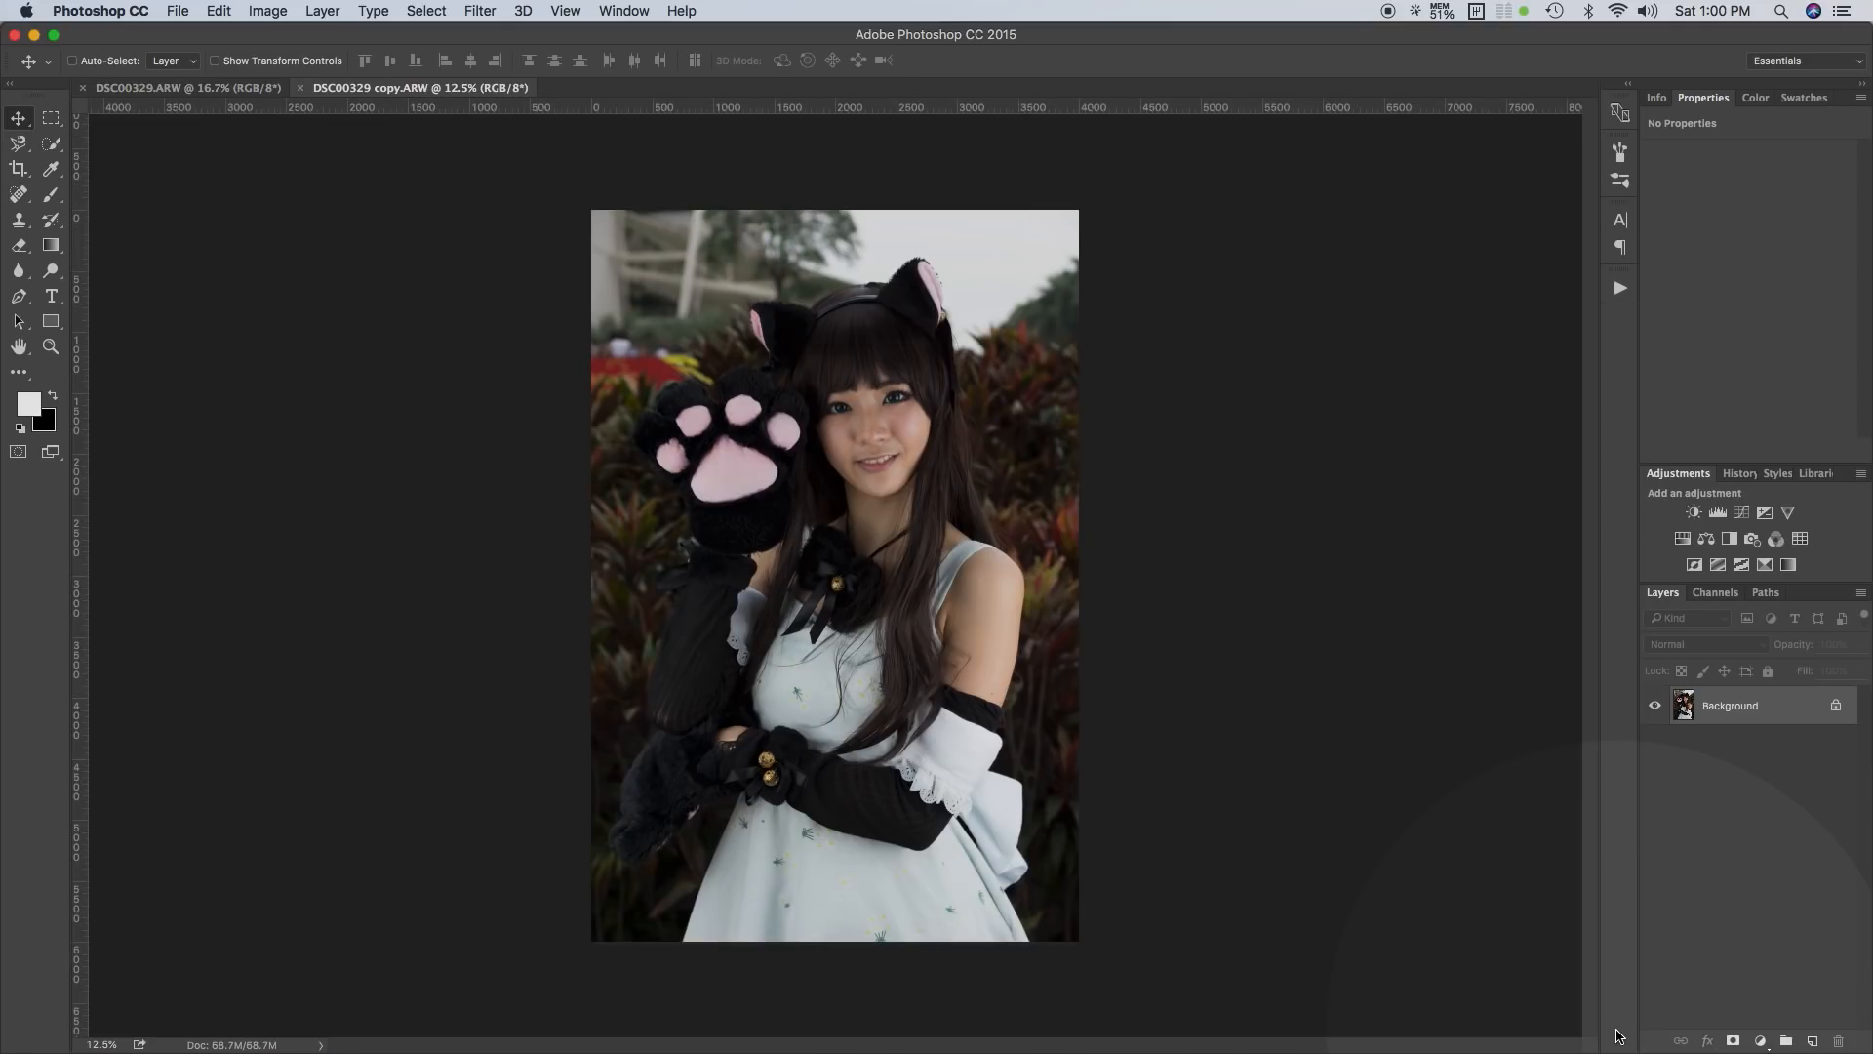
Step: Copy the entire unedited image into the DSC00329.ARW document as a new layer and toggle its visibility to compare both versions
key(super+c)
key(super+a)
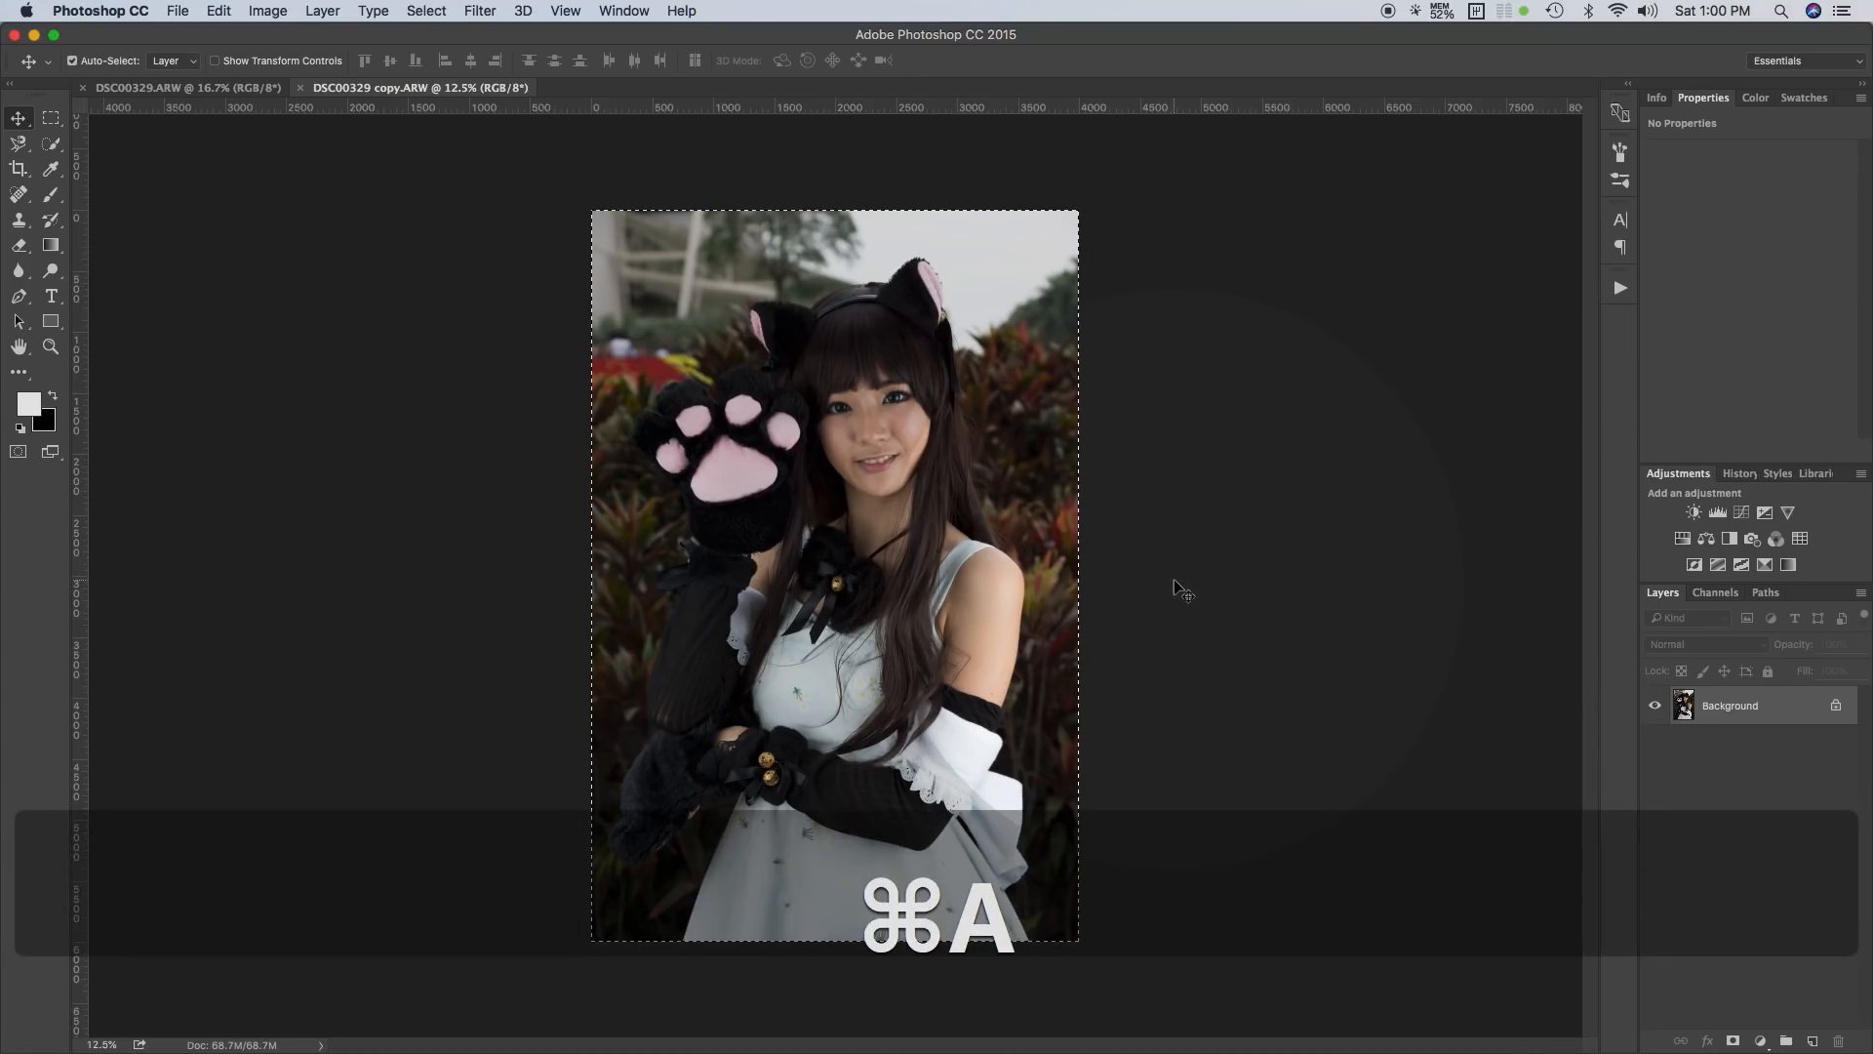
key(super+c)
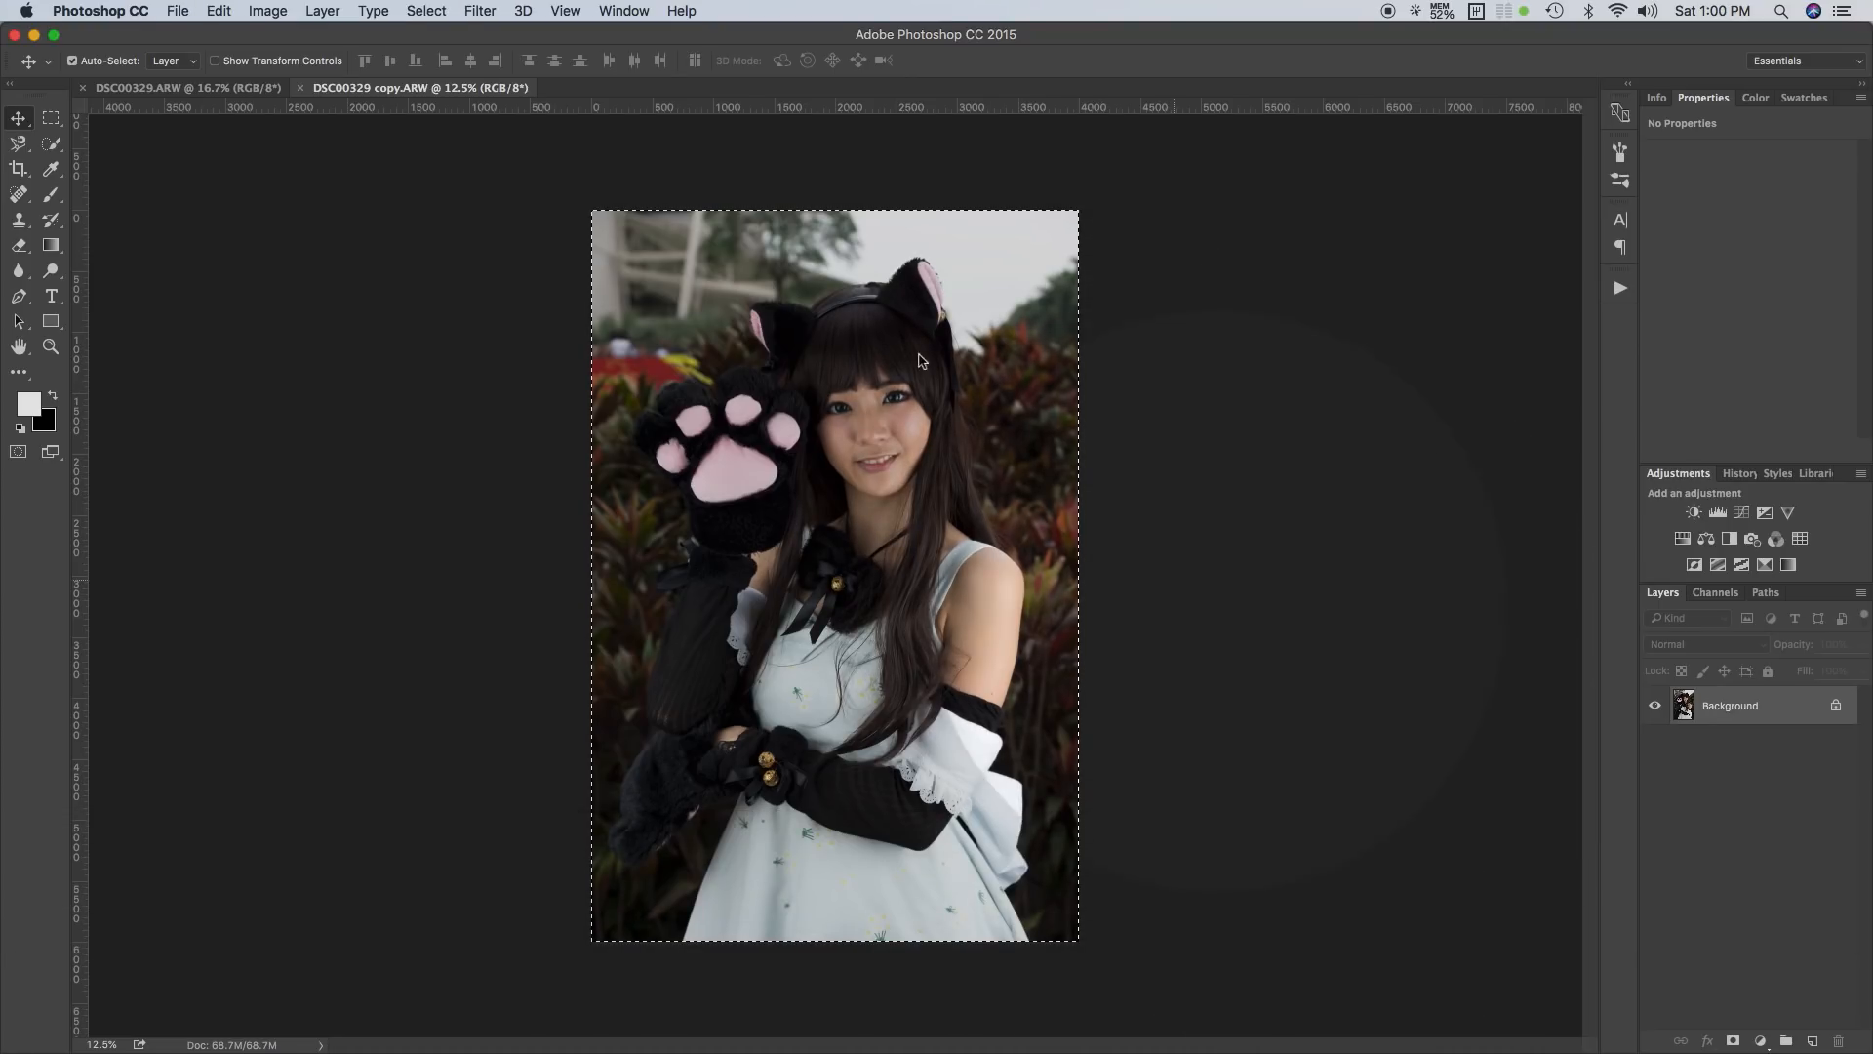
click(210, 91)
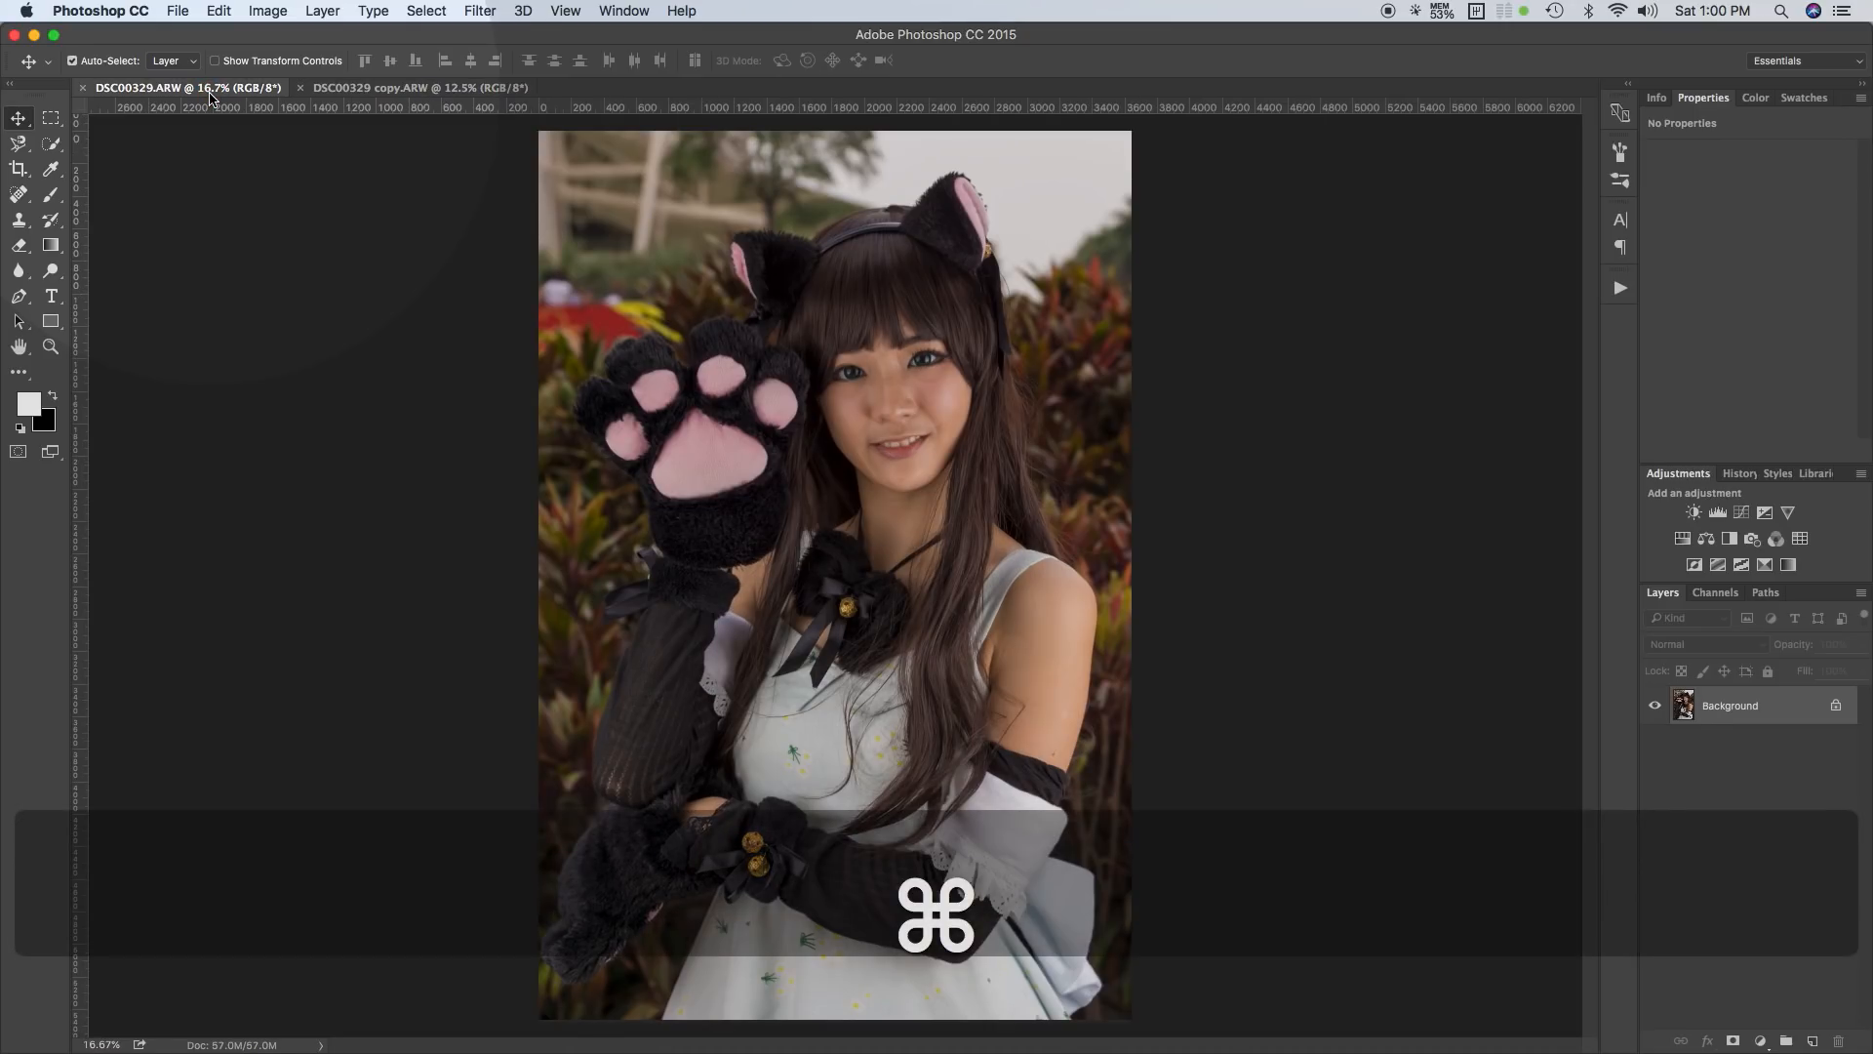
key(super+v)
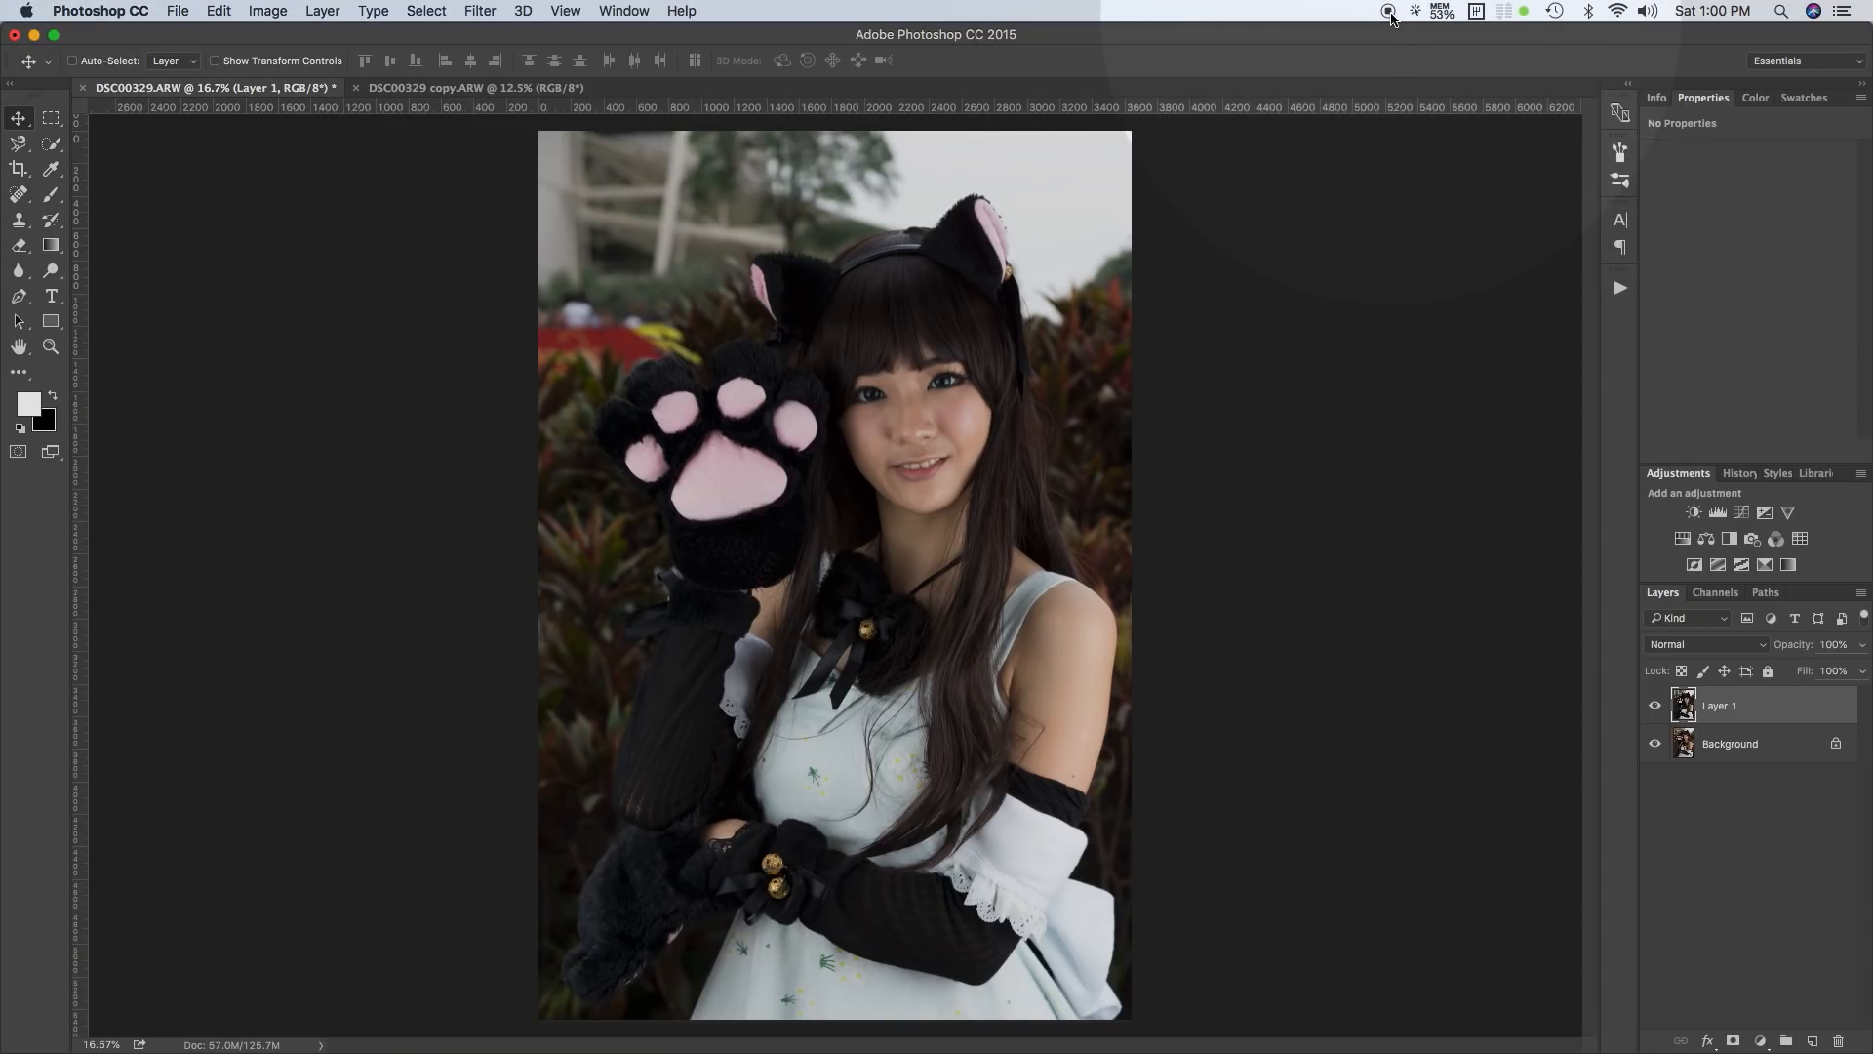
click(1655, 709)
click(1656, 710)
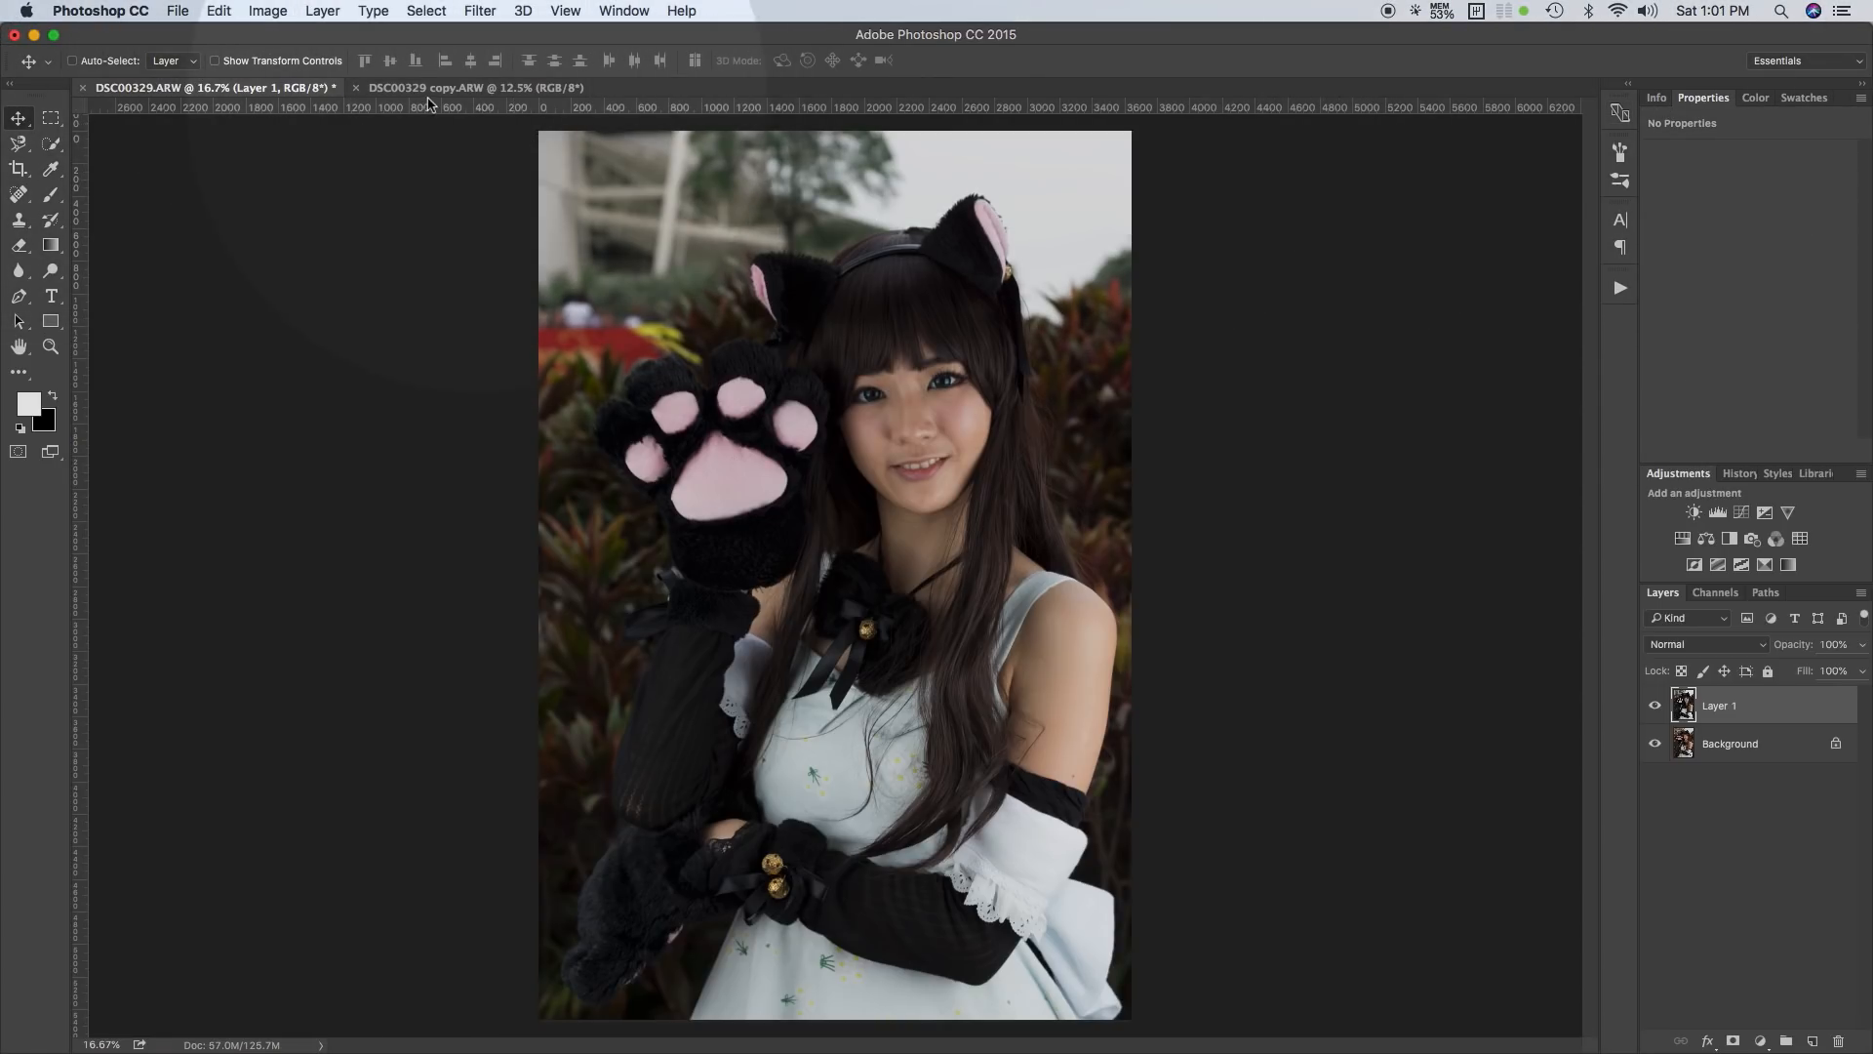
Step: Close the DSC00329 copy.ARW document without saving its changes
click(359, 94)
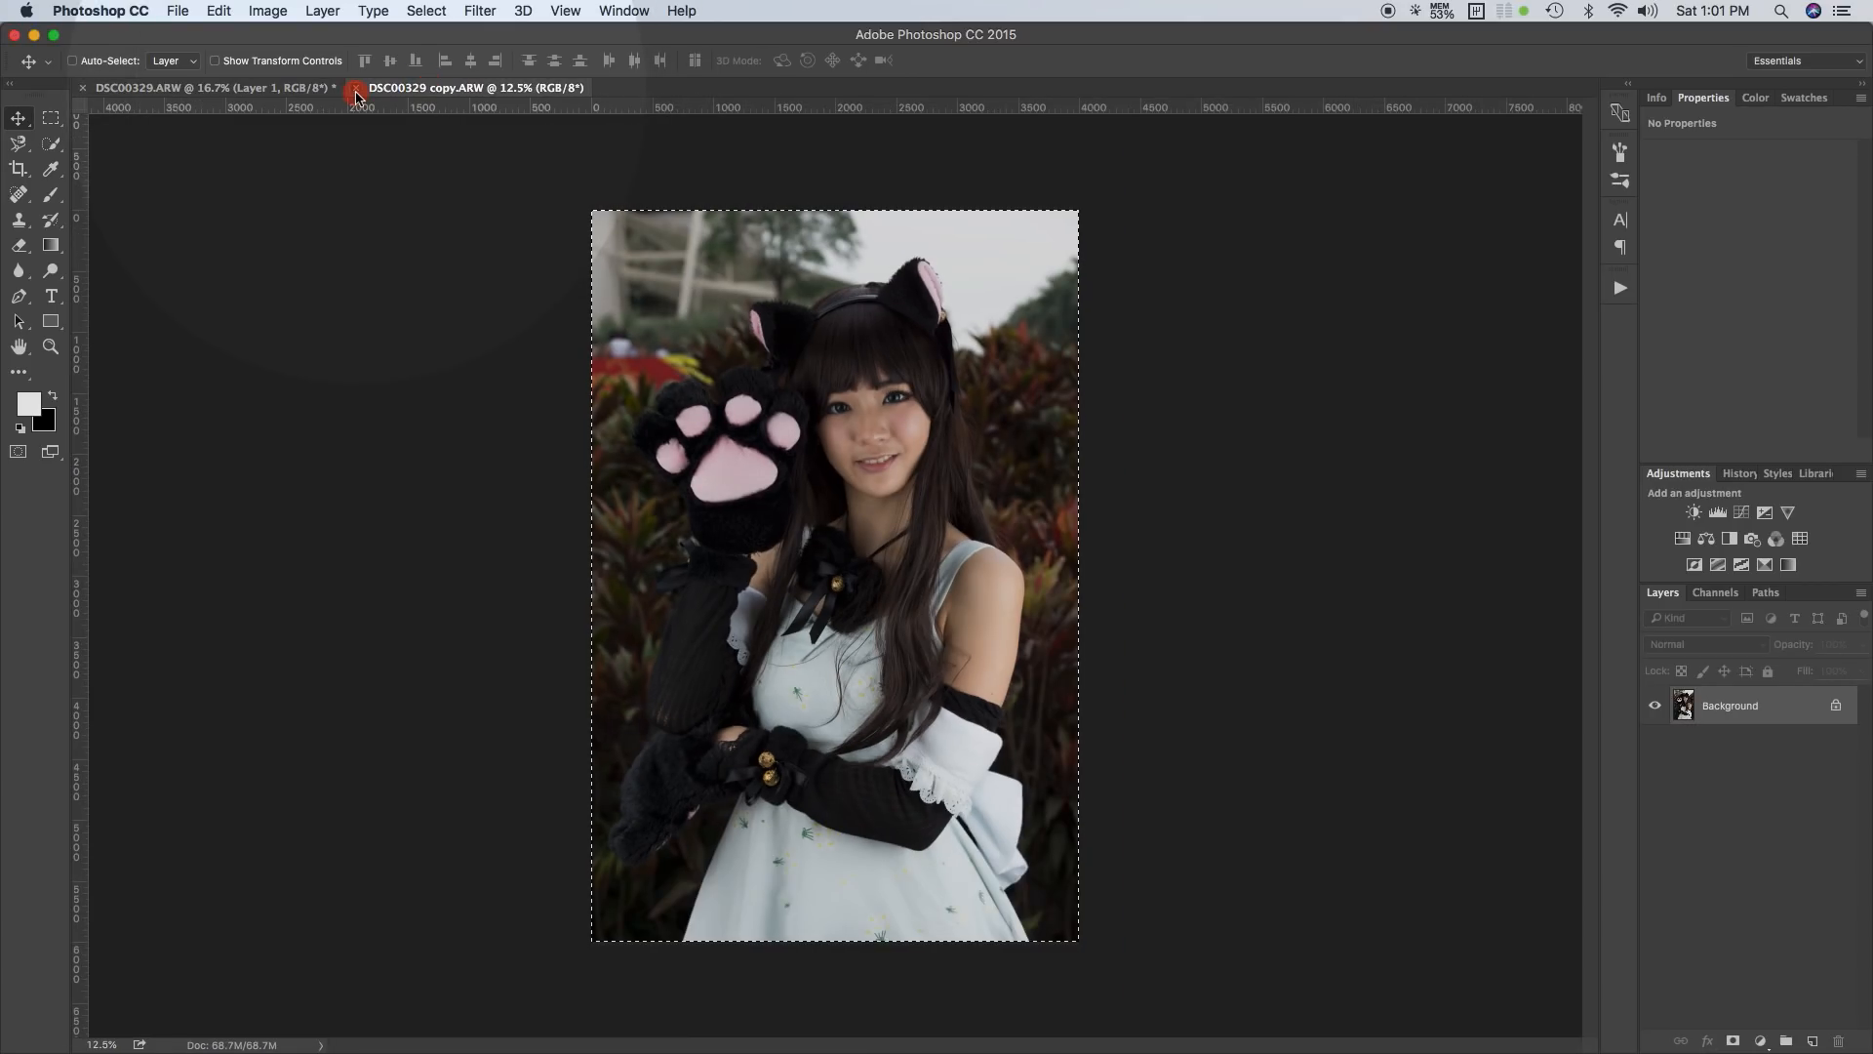
click(356, 89)
click(870, 366)
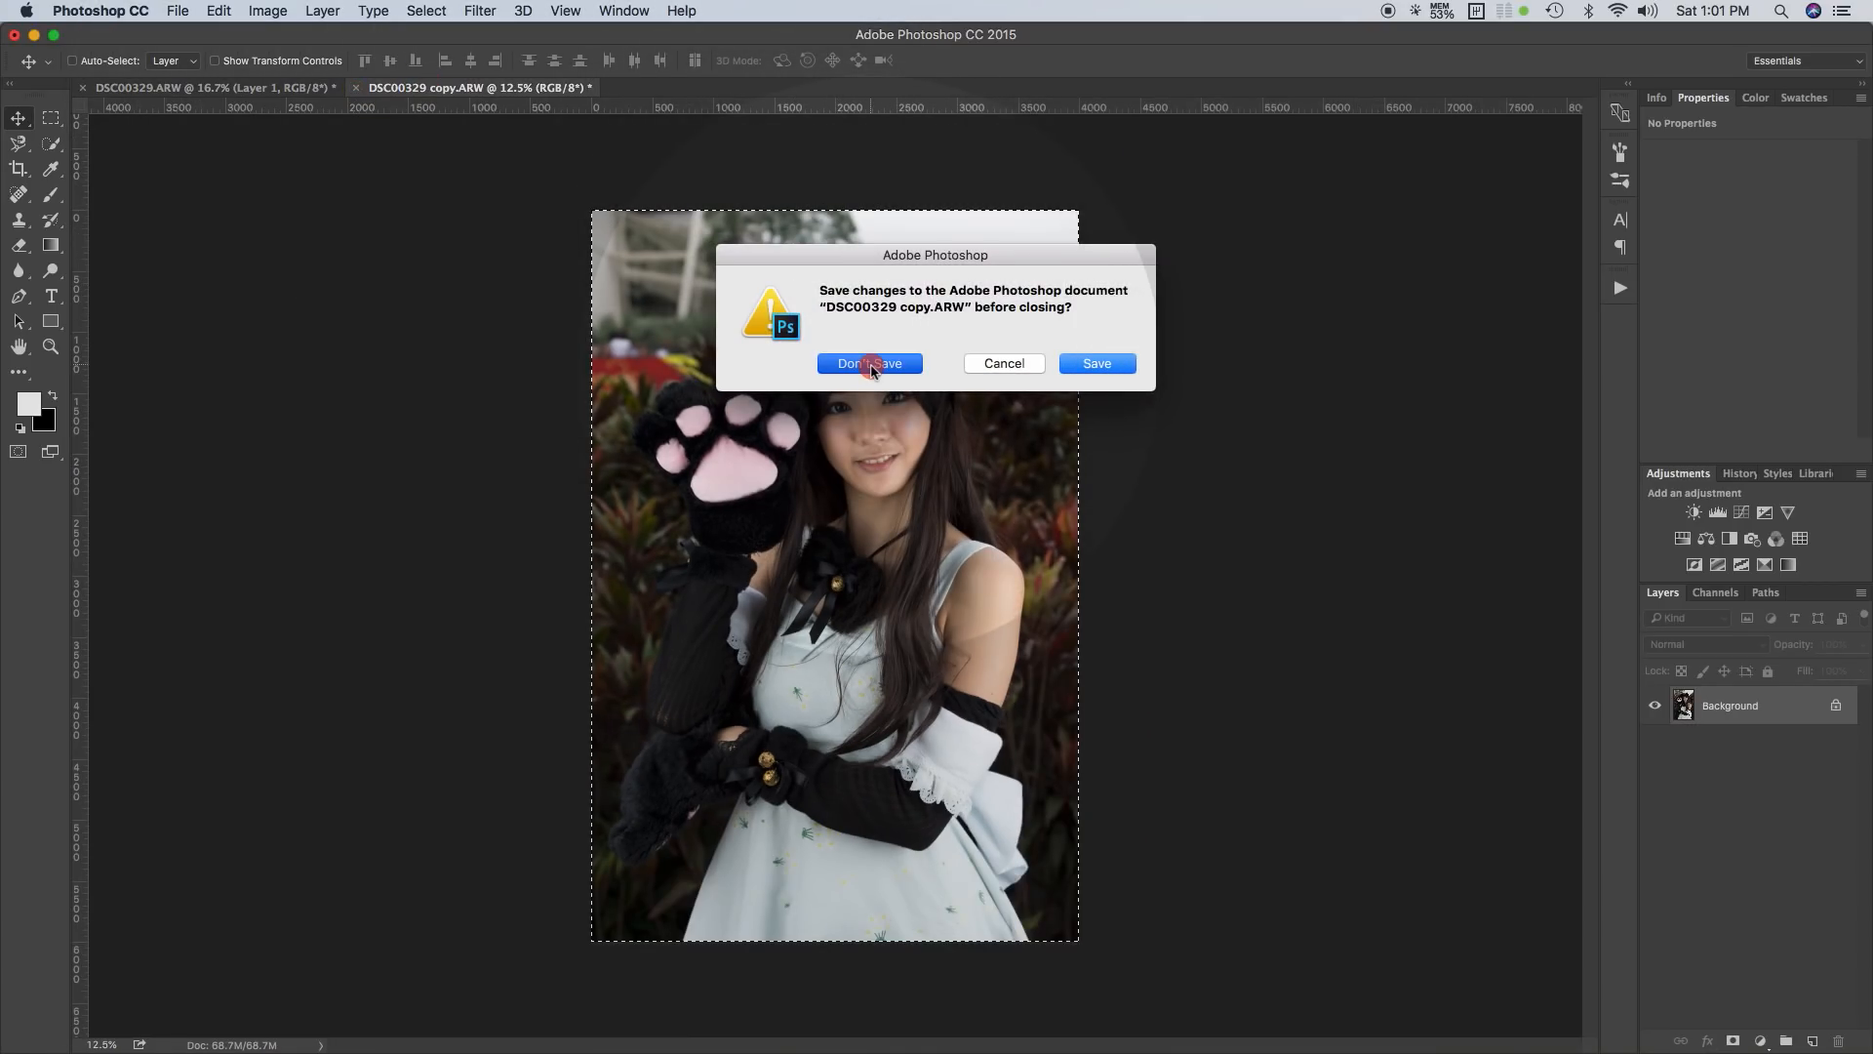
Step: Reopen DSC00329.ARW from Finder in Camera Raw to review its stored adjustments and cancel without opening it
key(super+Tab)
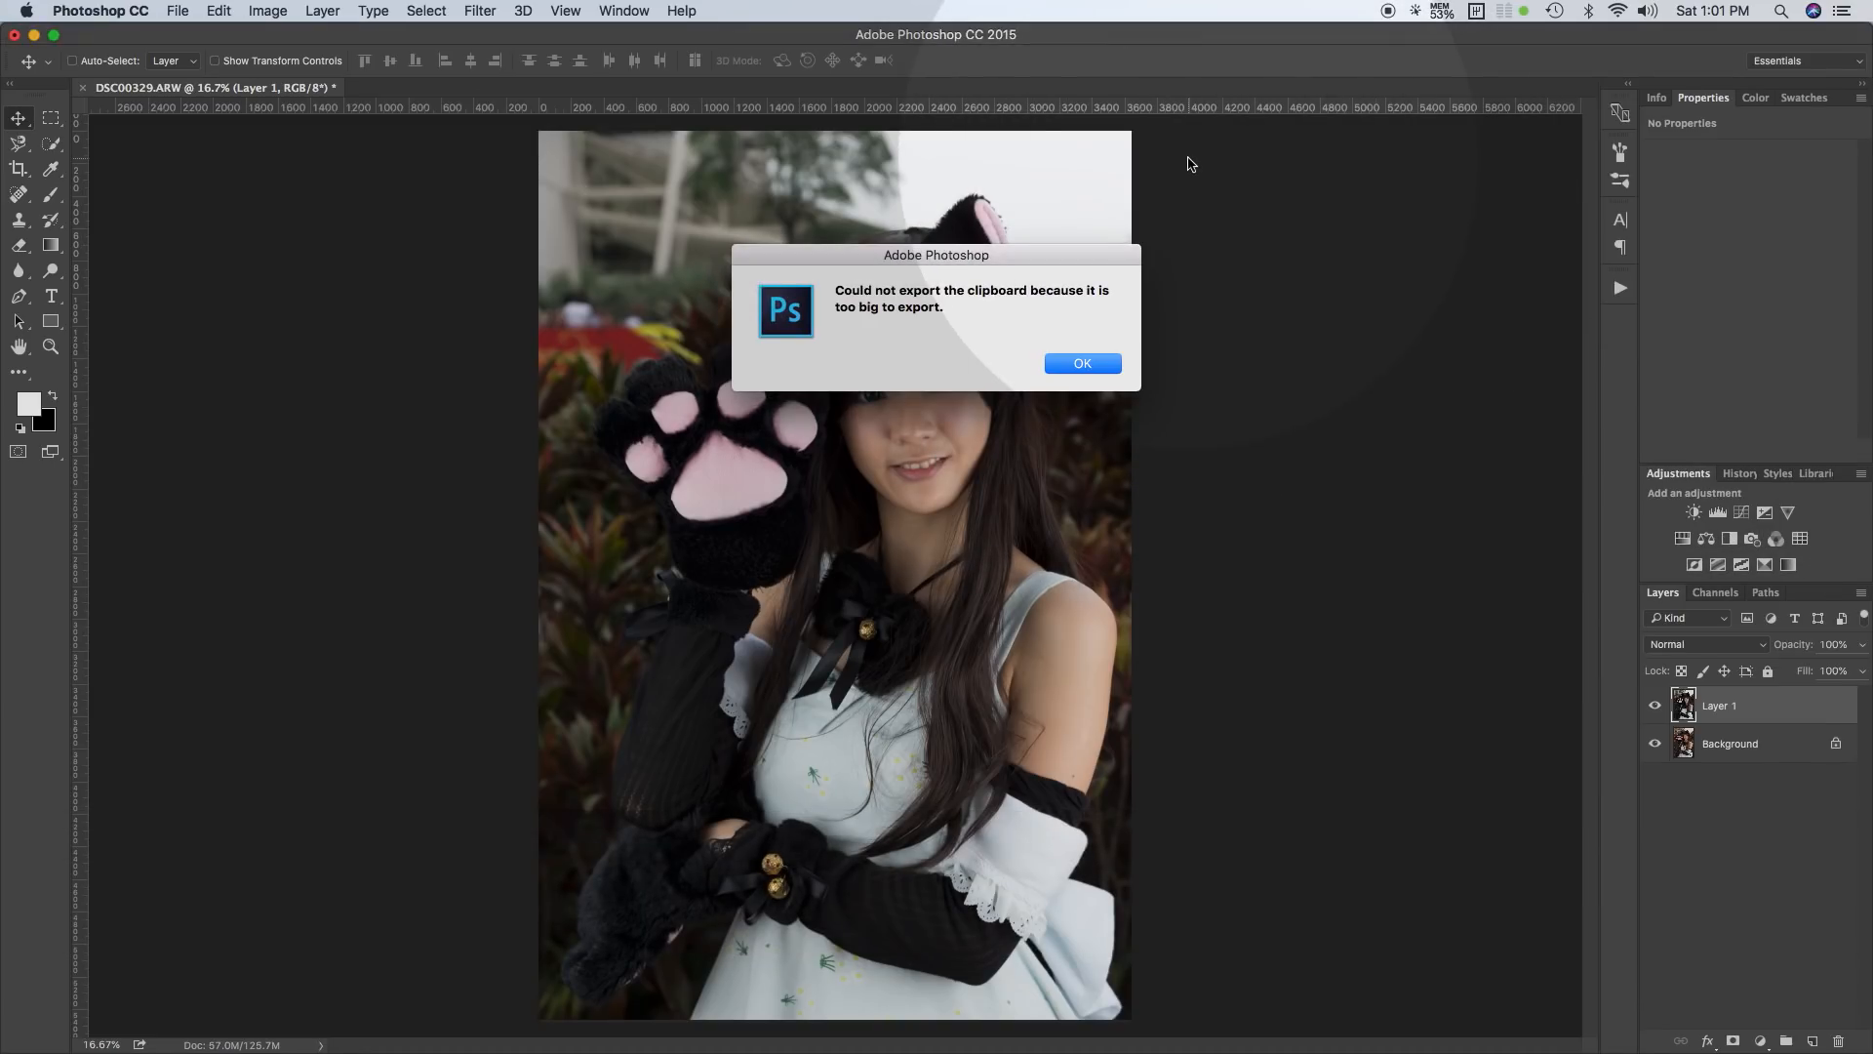
click(1104, 366)
key(super+Tab)
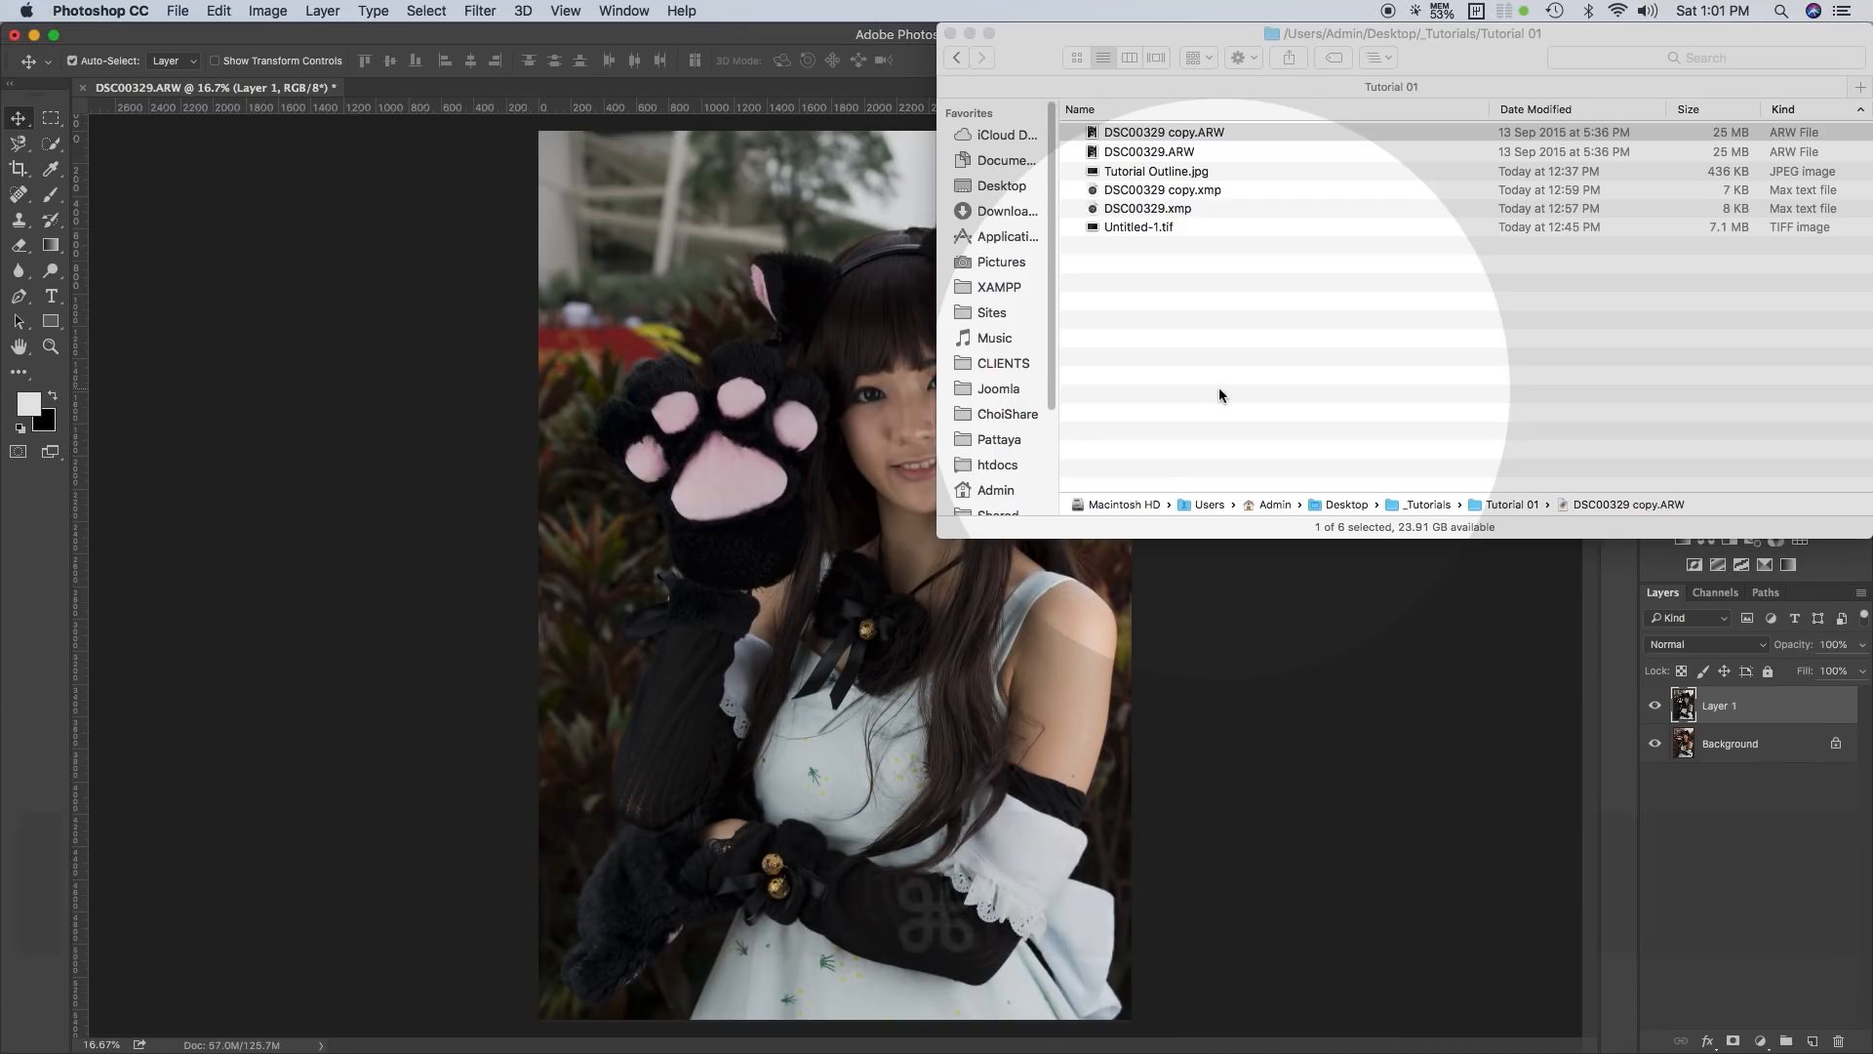
click(1097, 153)
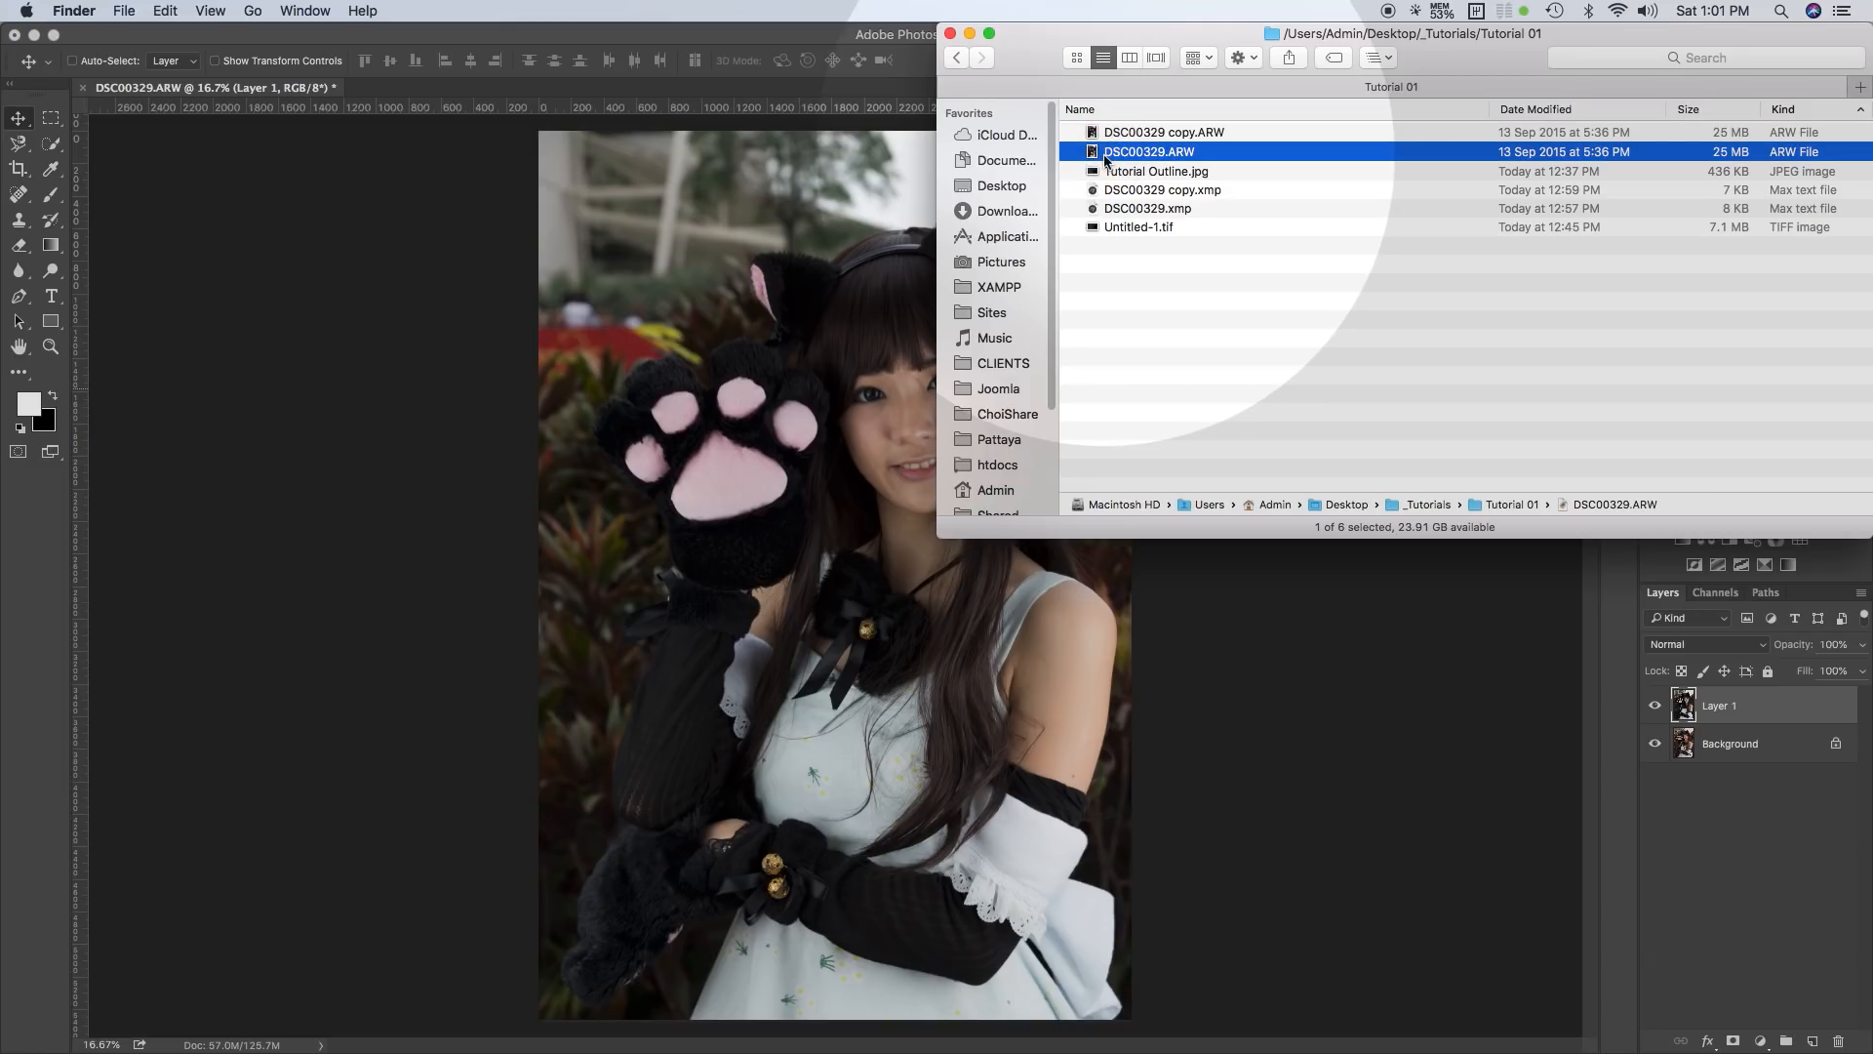
drag(1096, 153, 548, 95)
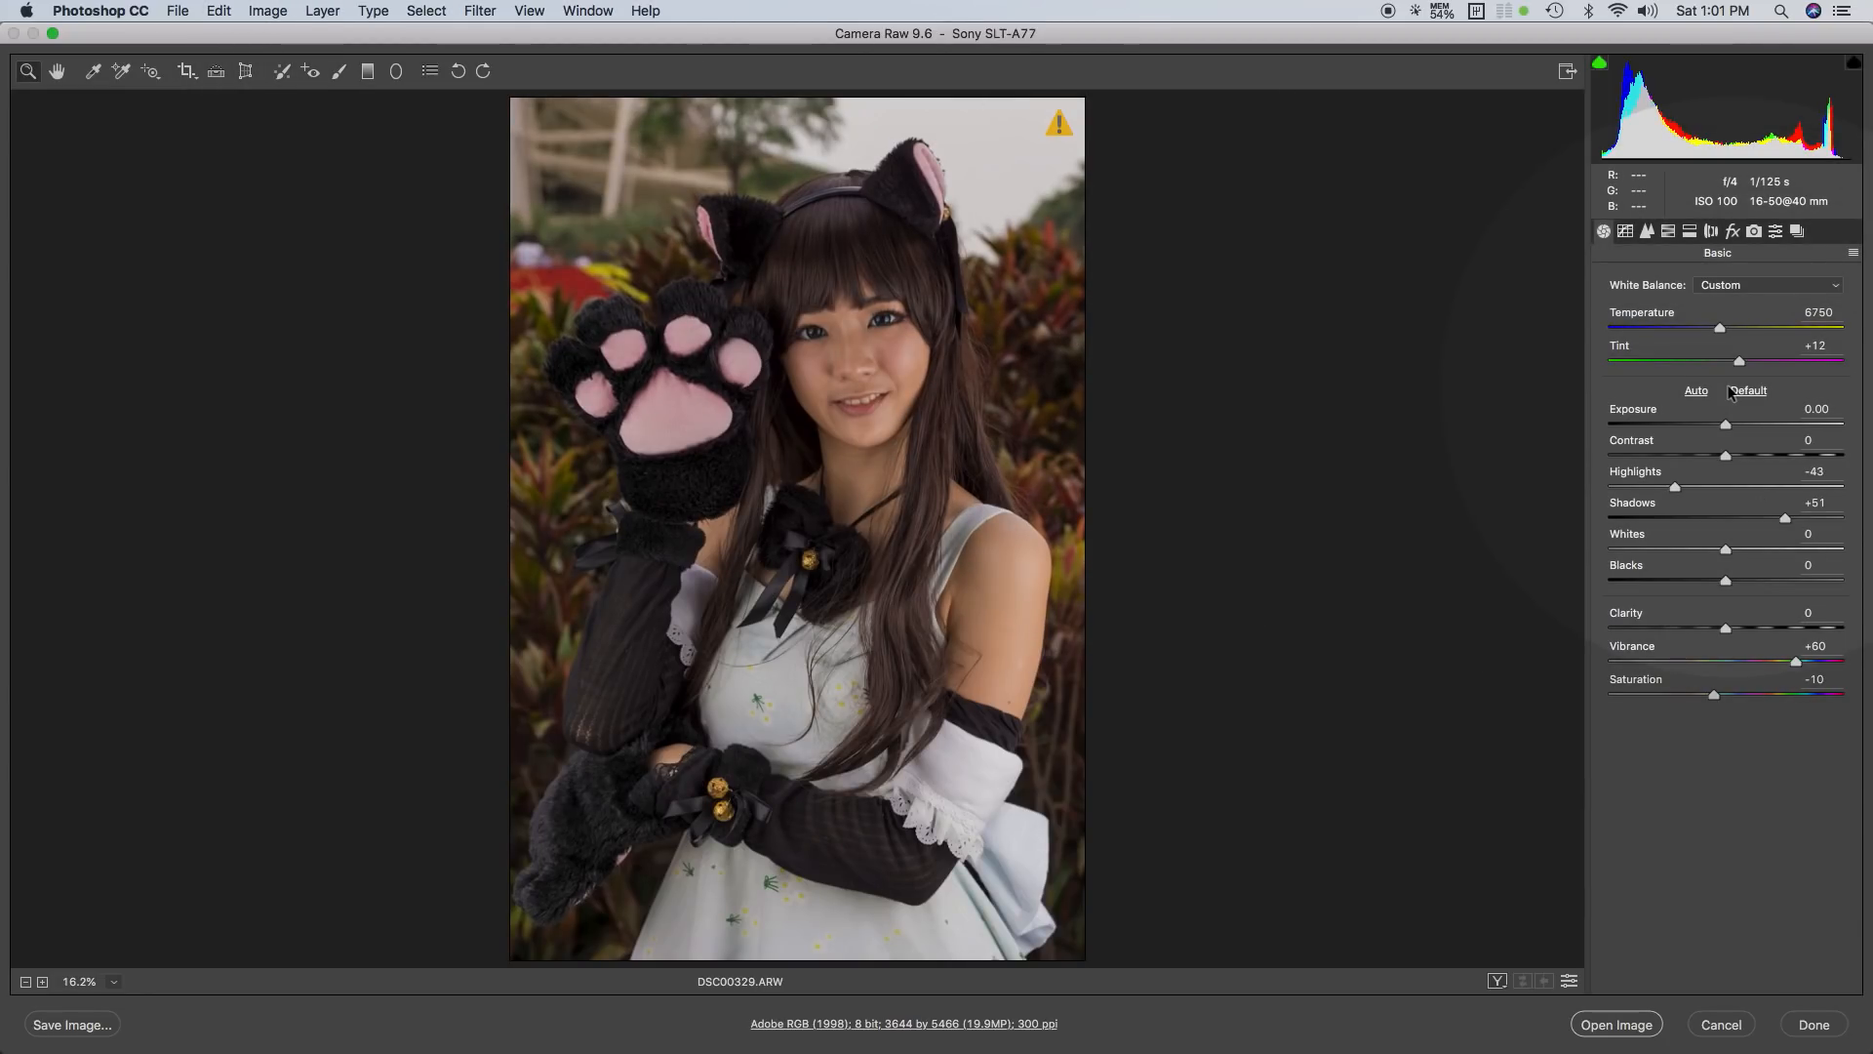
click(1739, 1030)
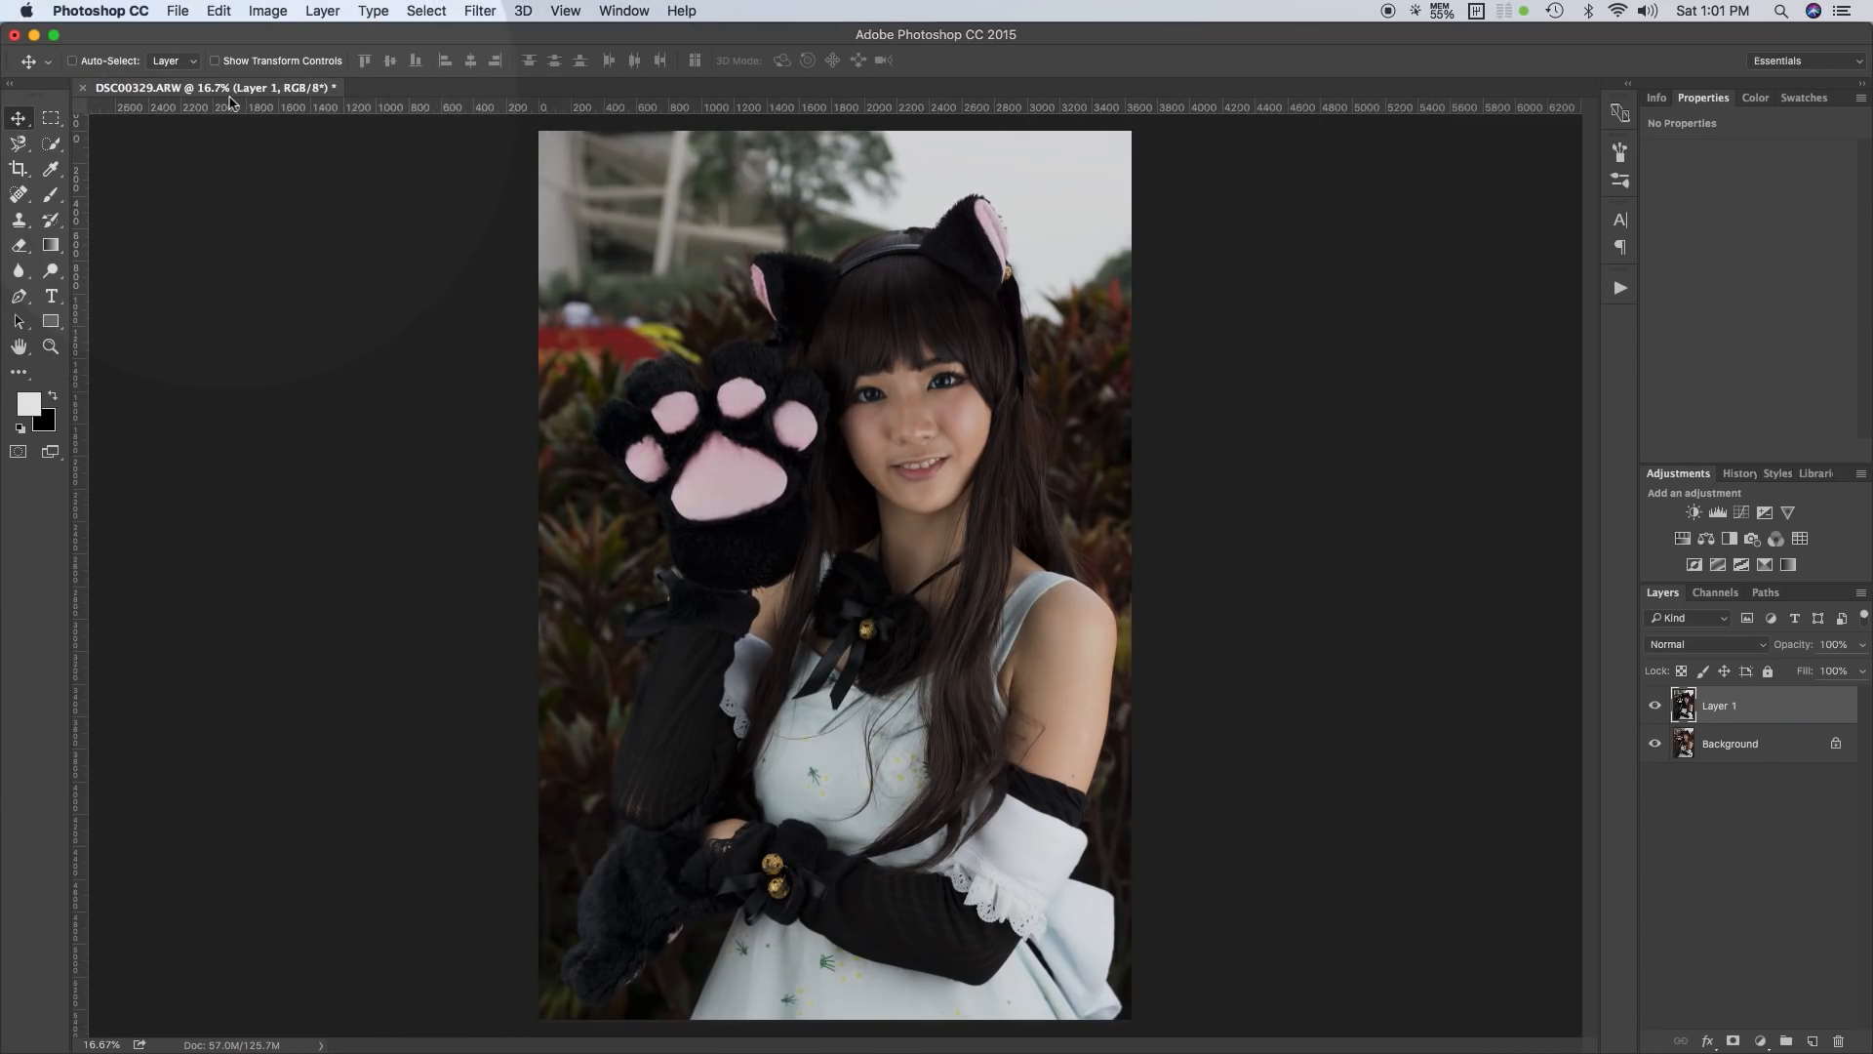
Step: Hide Layer 1 and save the document as DSC00329.tif in TIFF format with layers, no image compression and RLE layer compression
click(1654, 711)
key(super+s)
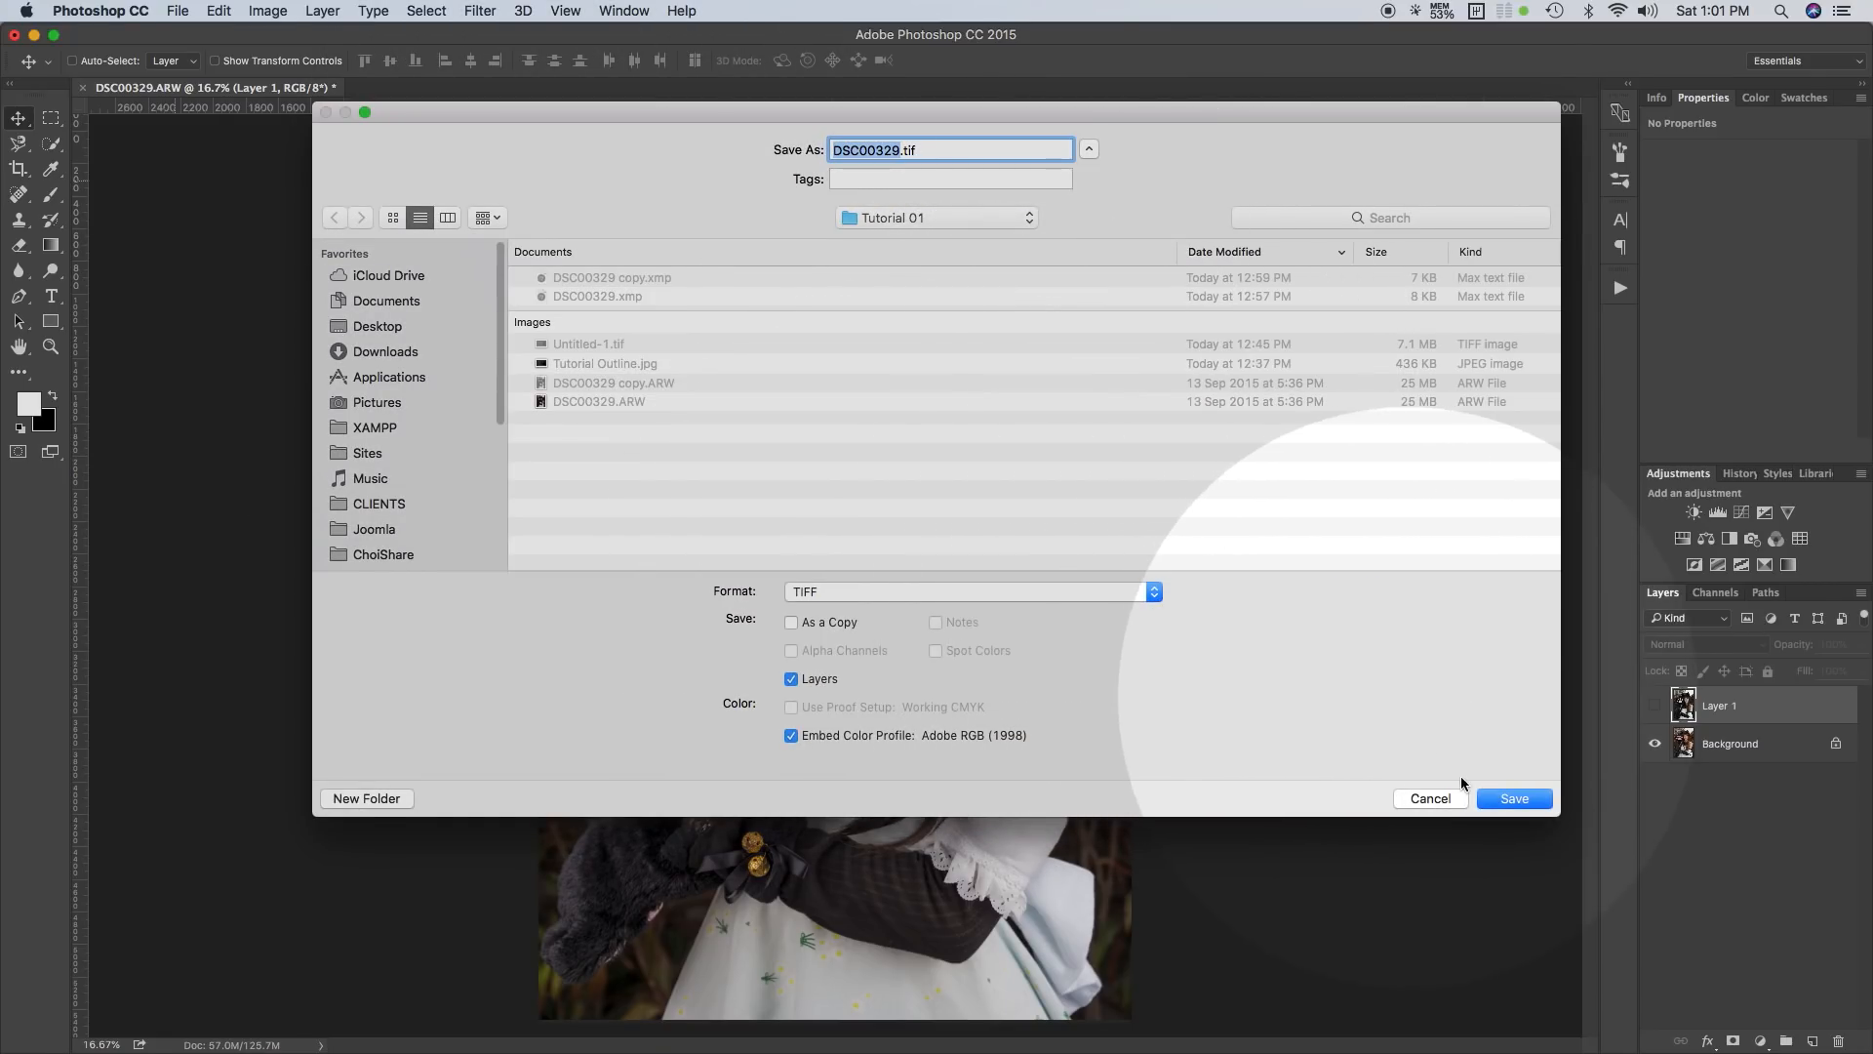
click(1555, 798)
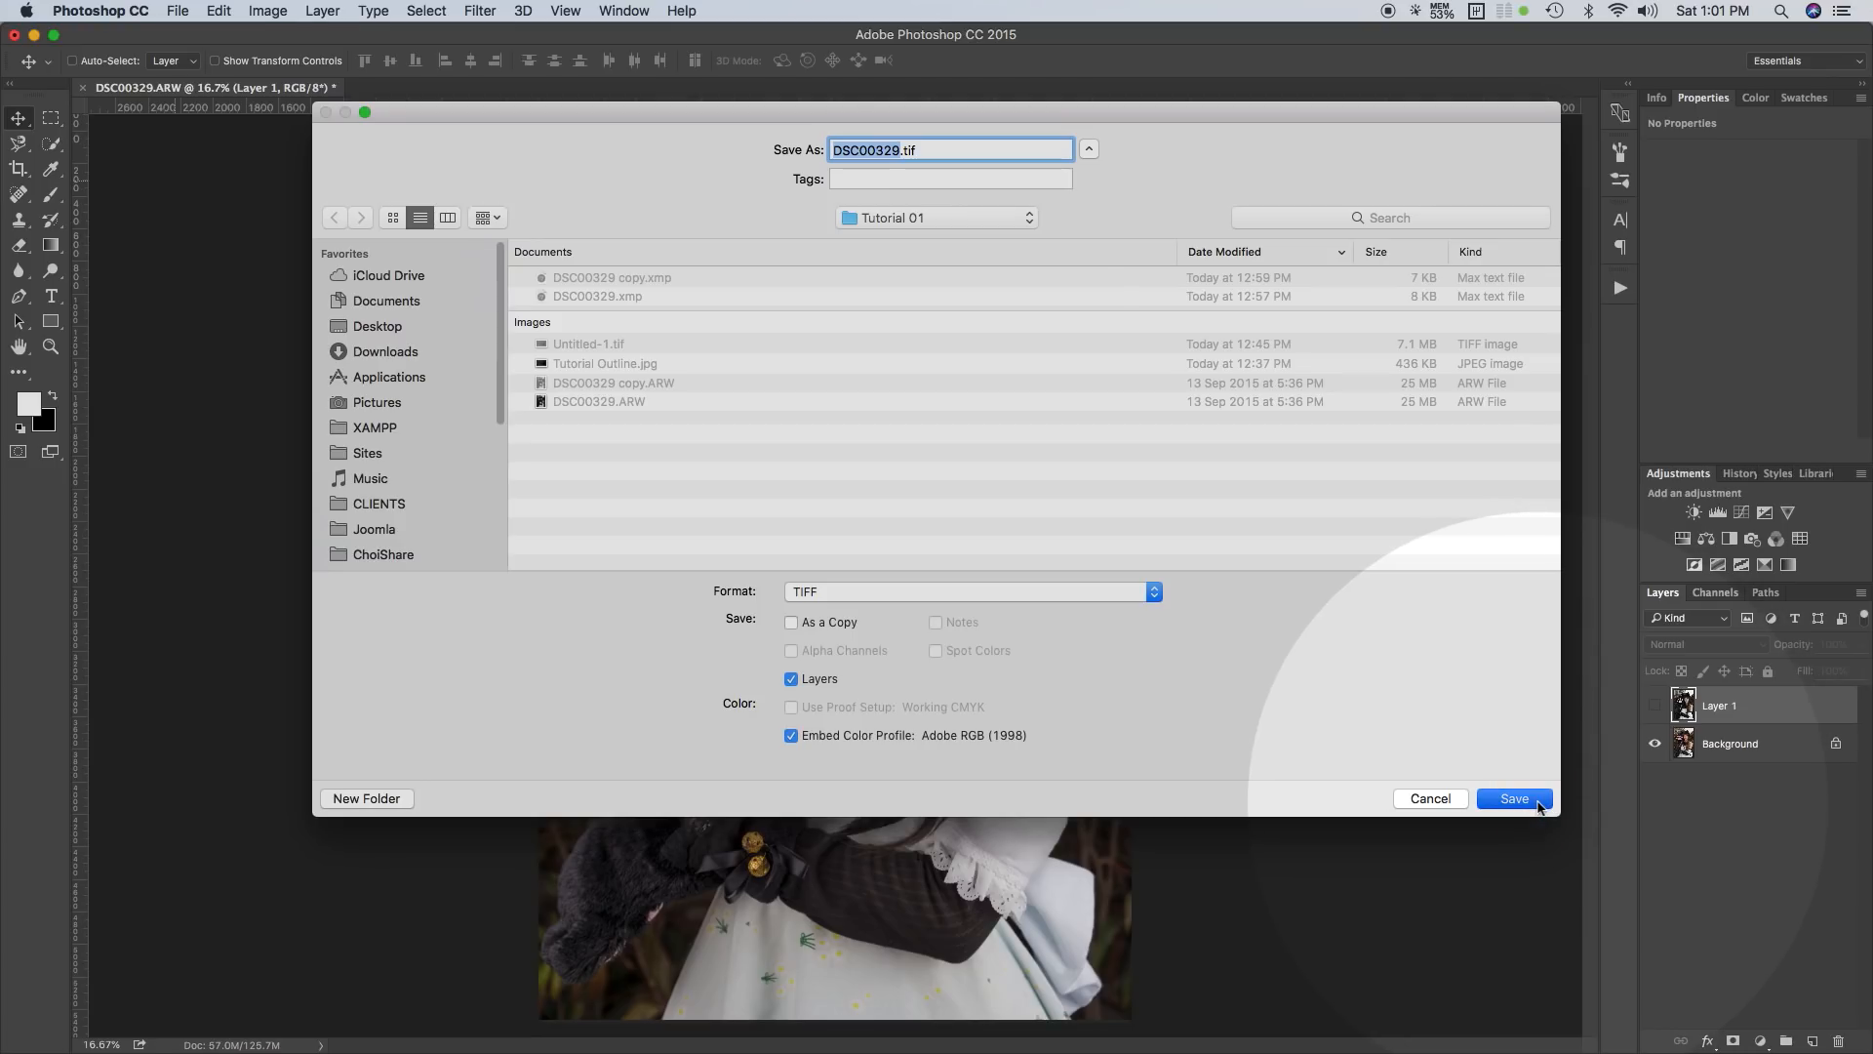
click(1539, 802)
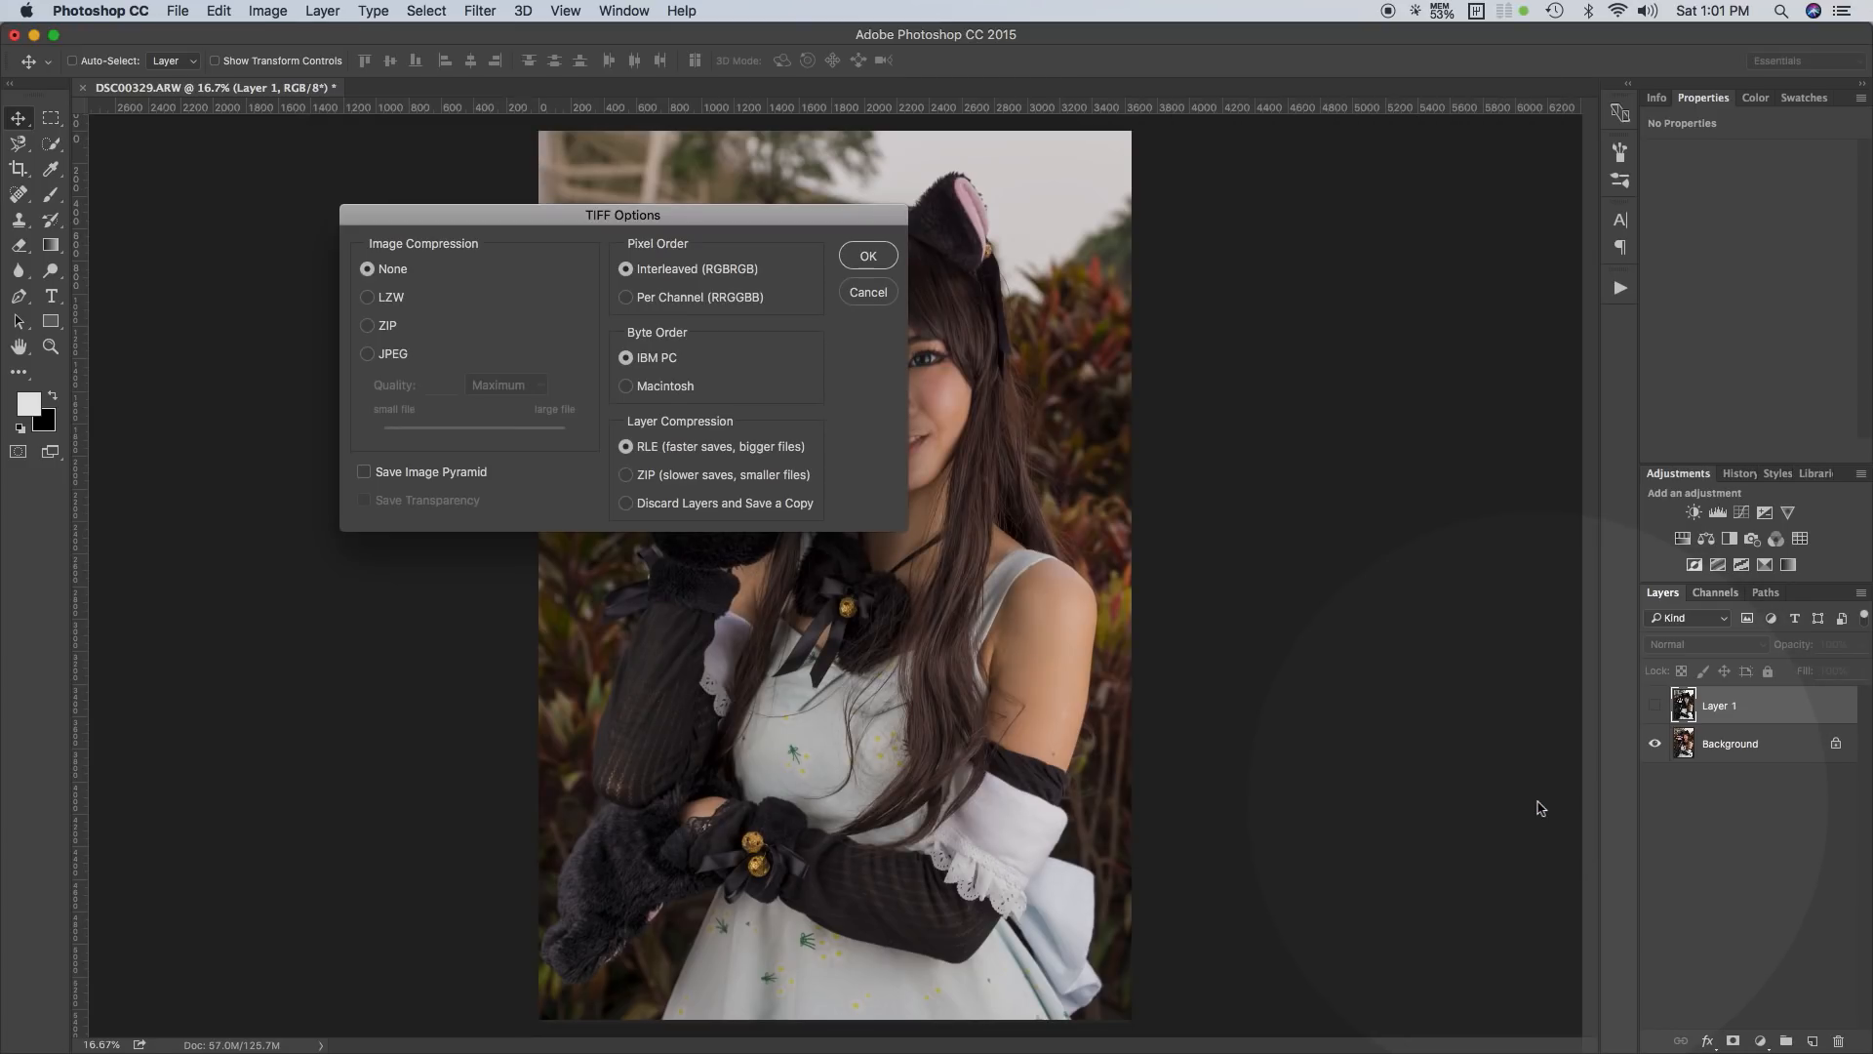
click(856, 258)
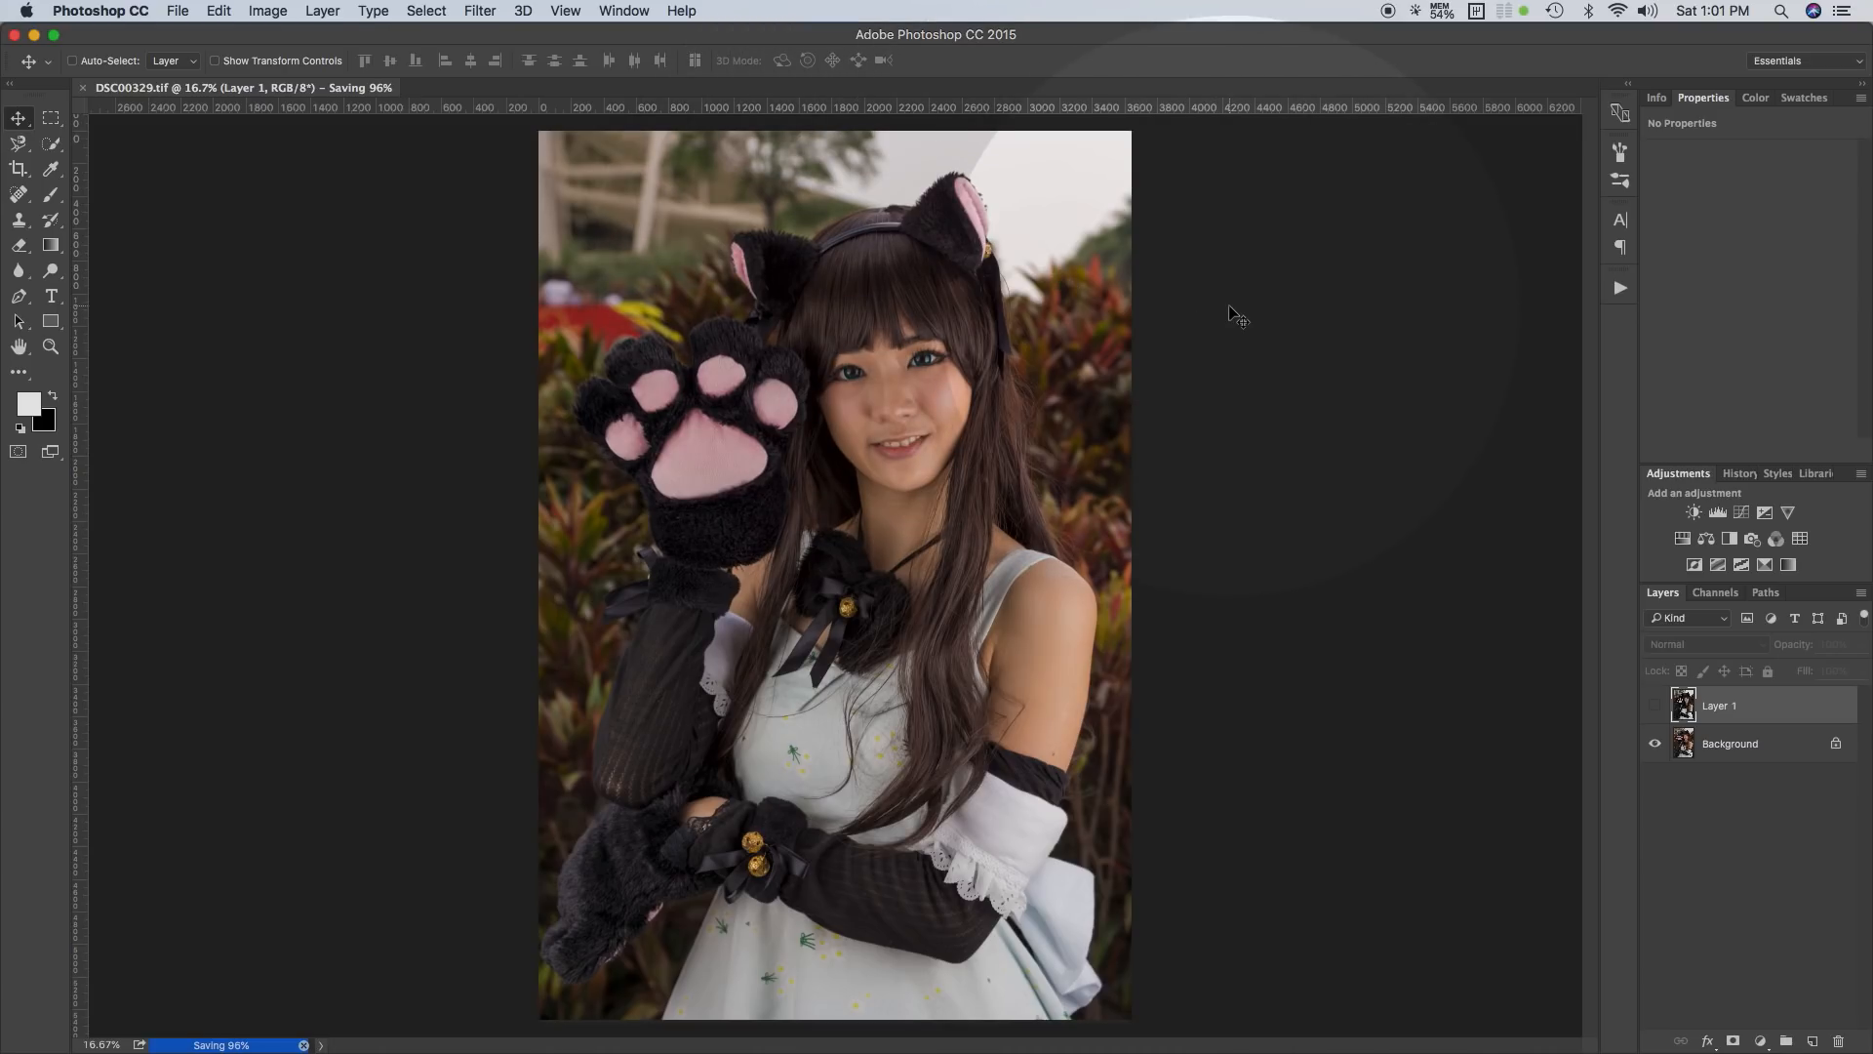
Step: Switch to Finder, rename DSC00329 copy.xmp to DSC00329 copy.xmp-x, and undo the rename
key(super)
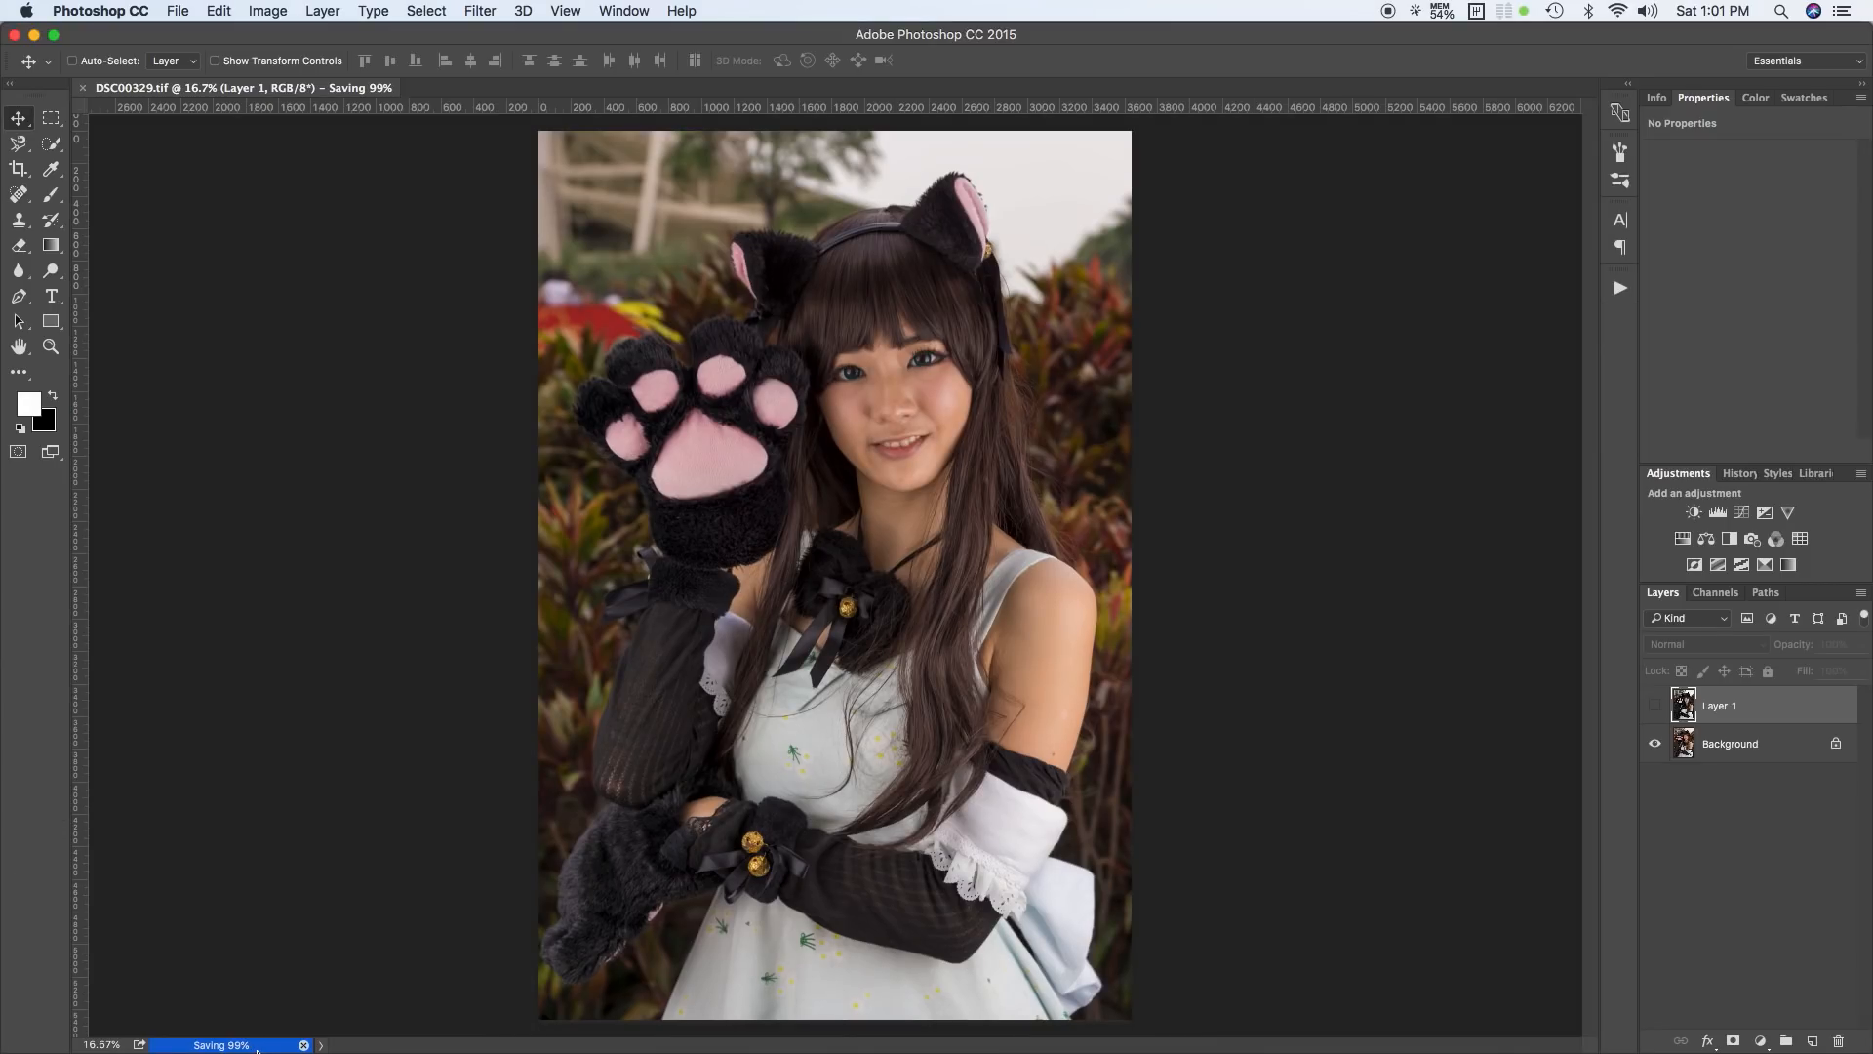
key(super+Tab)
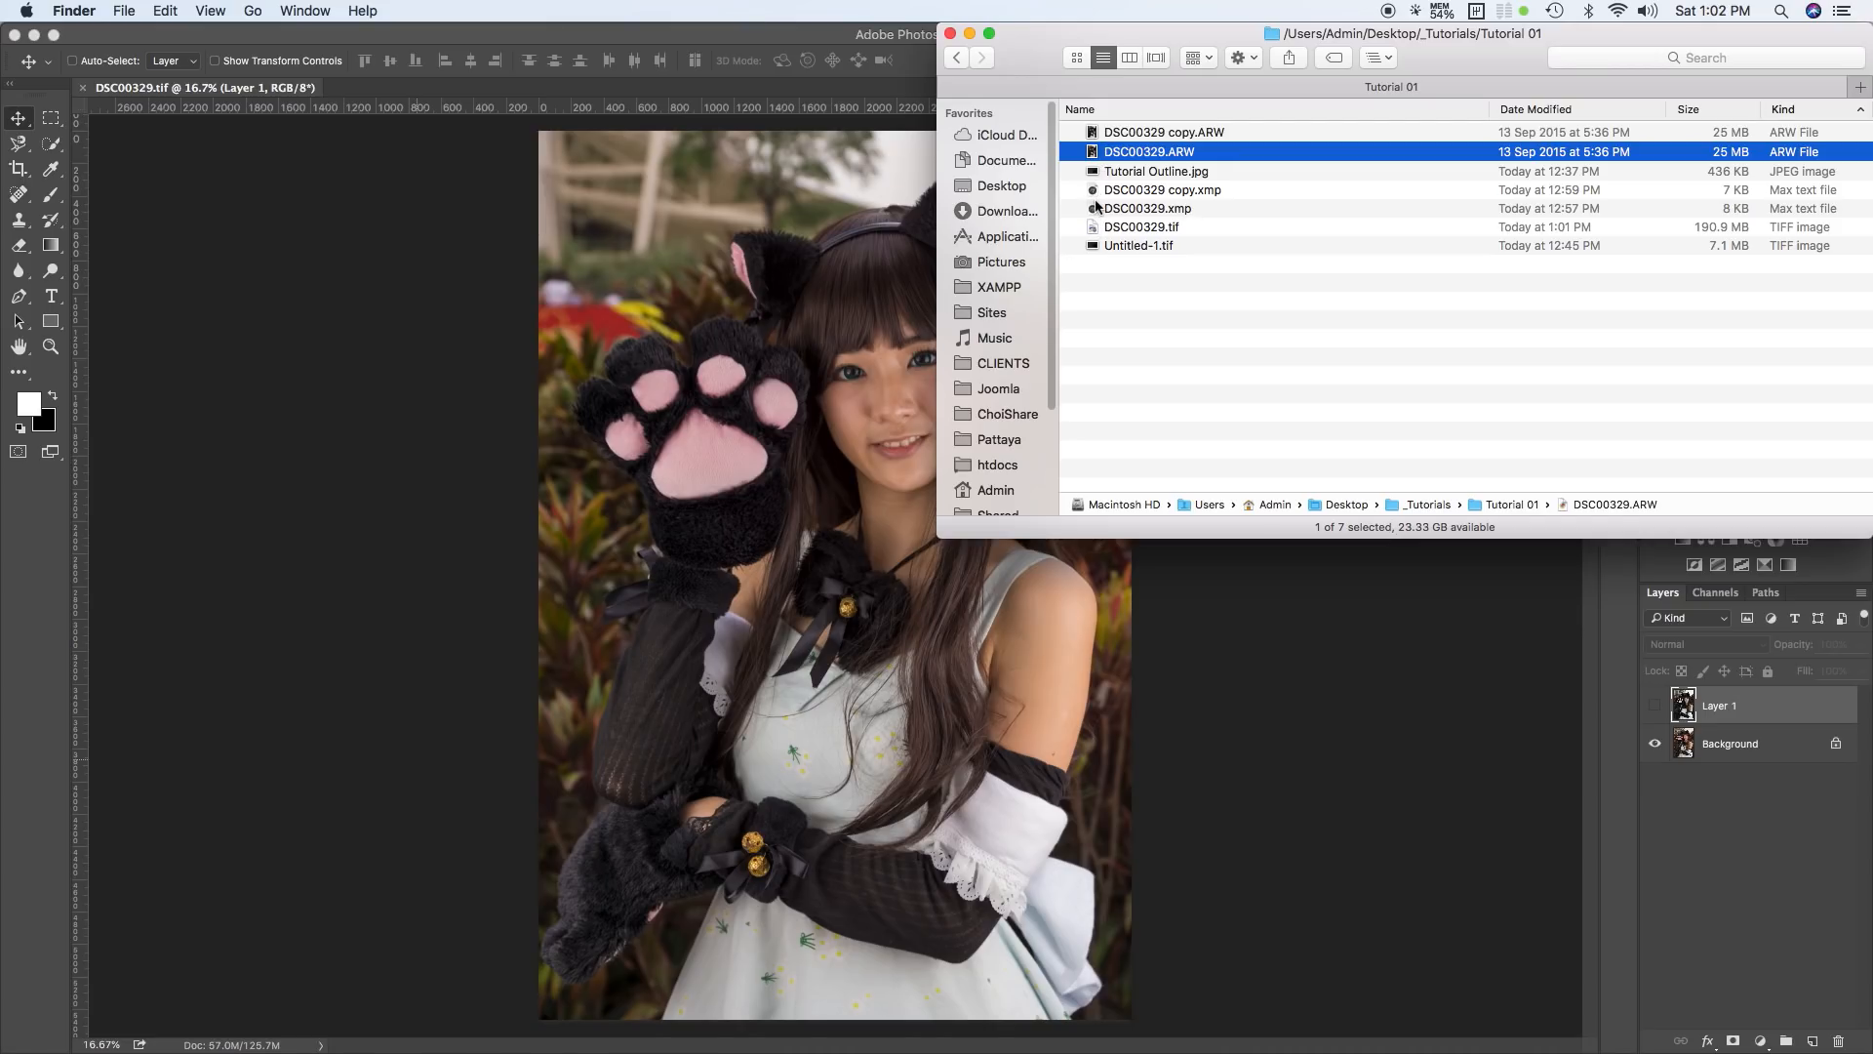
click(1220, 191)
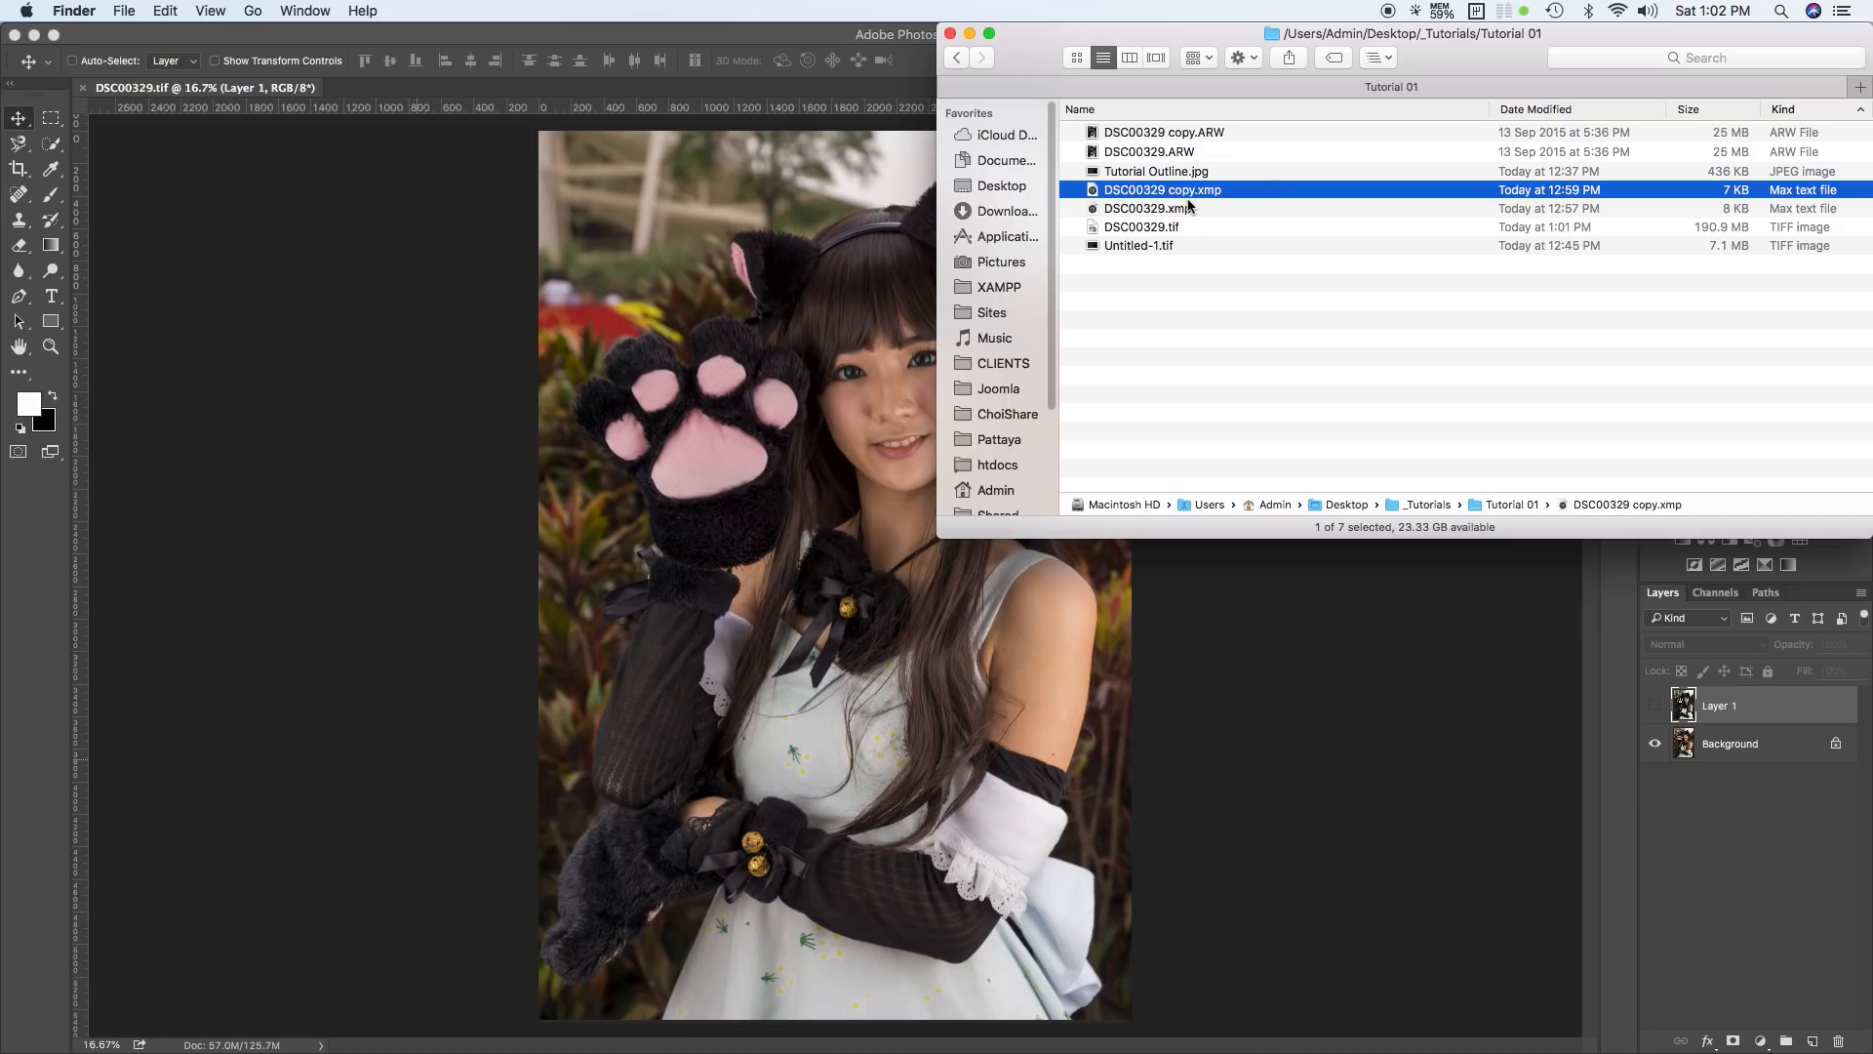
key(super+alt+h)
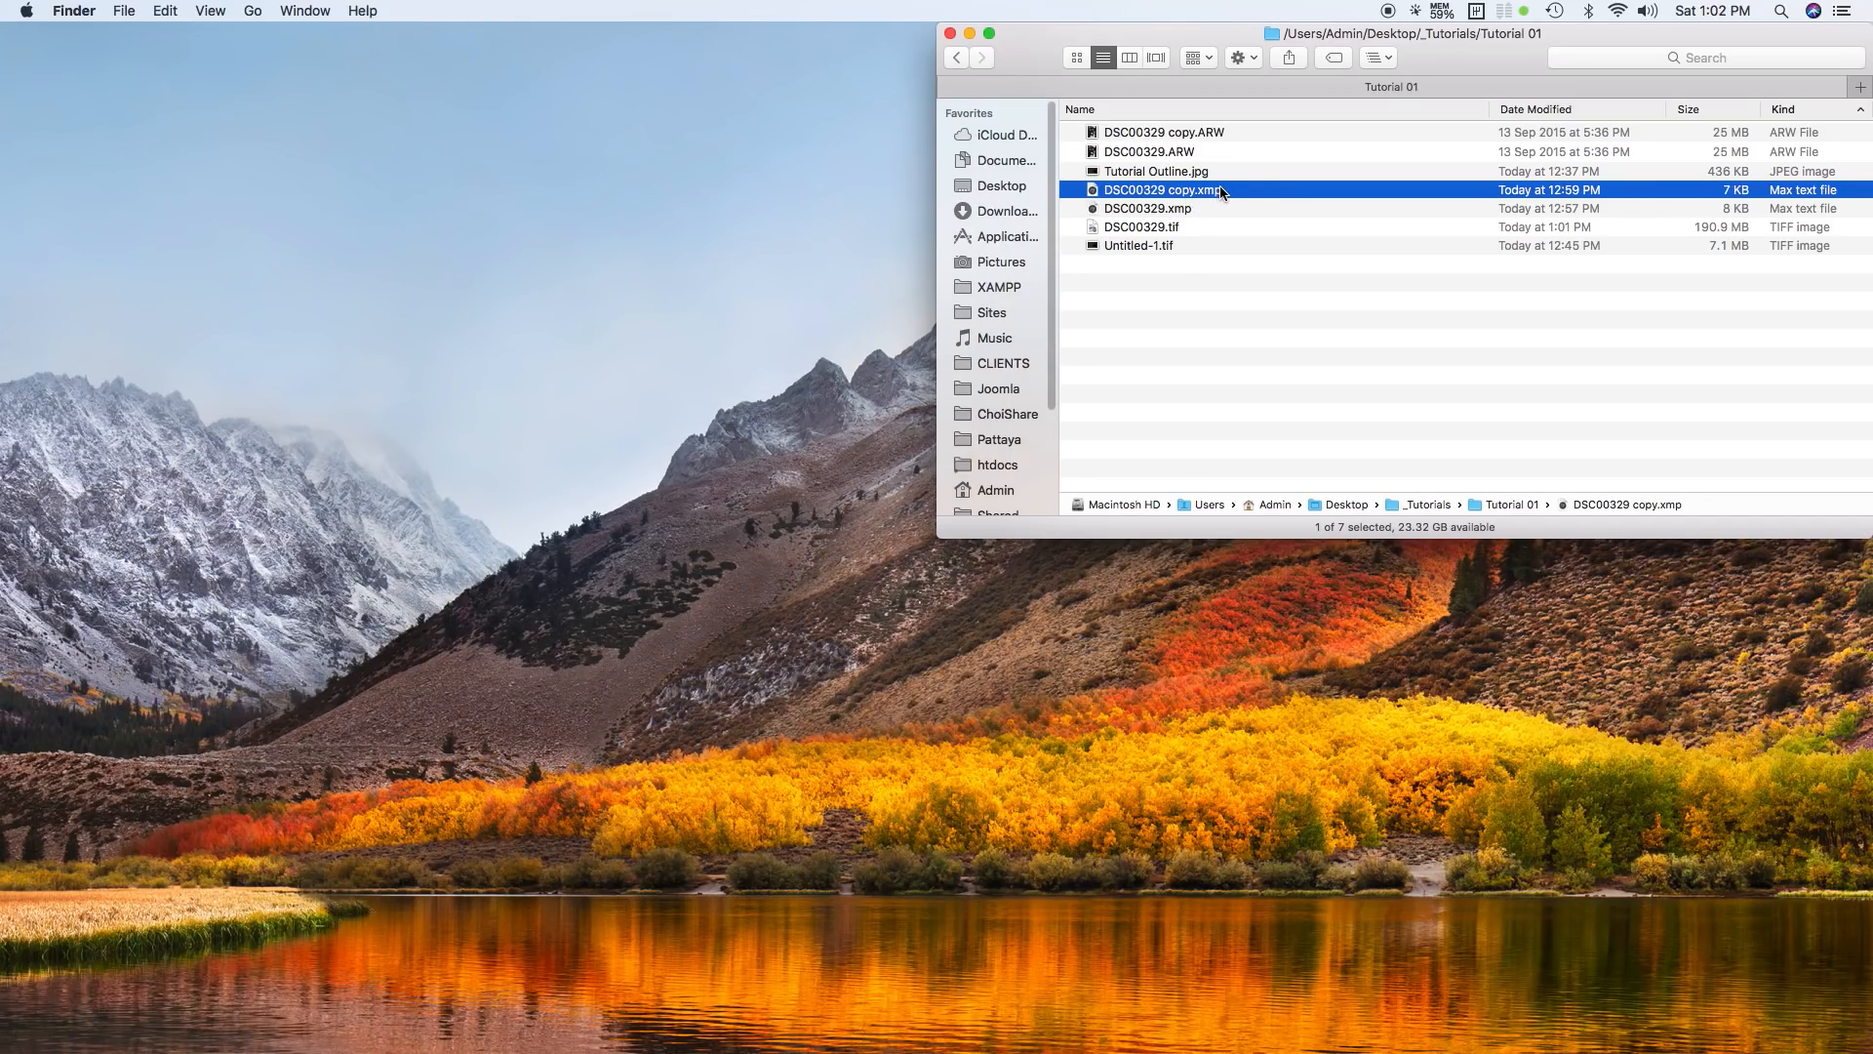
key(Return)
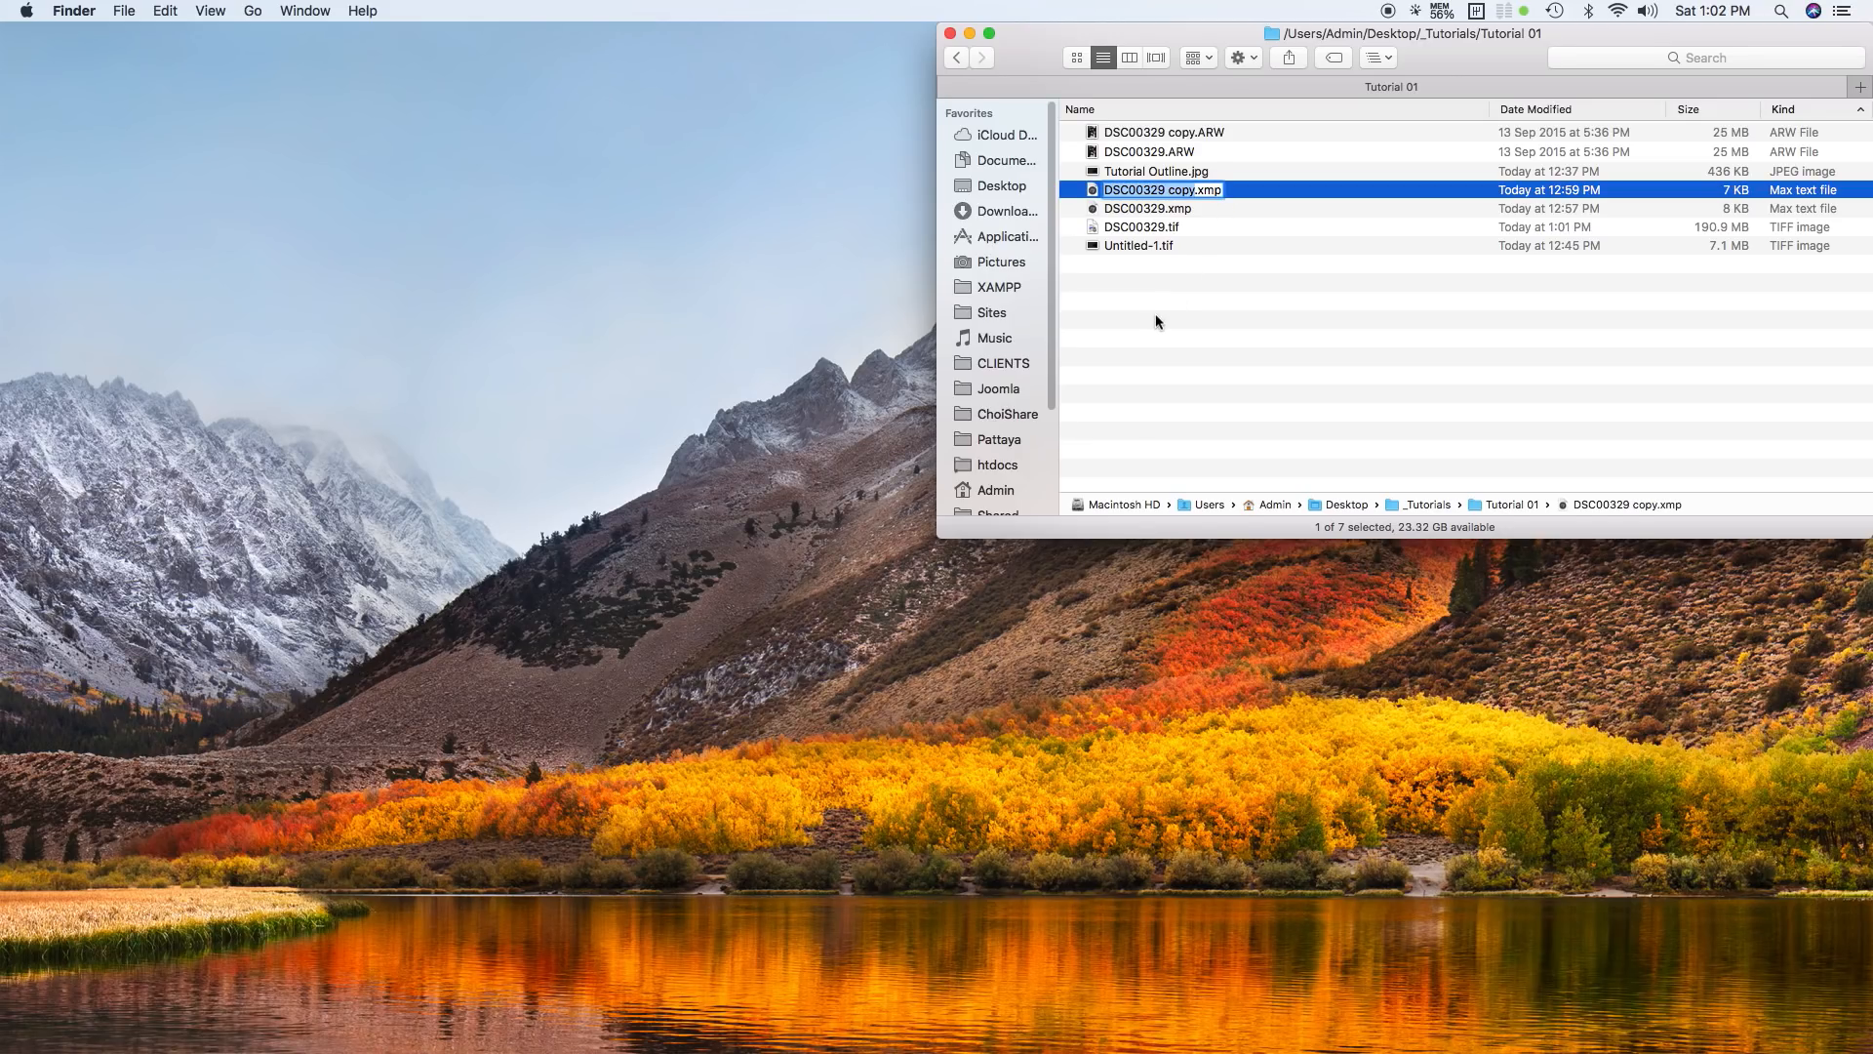
key(Right)
key(Right)
key(Right)
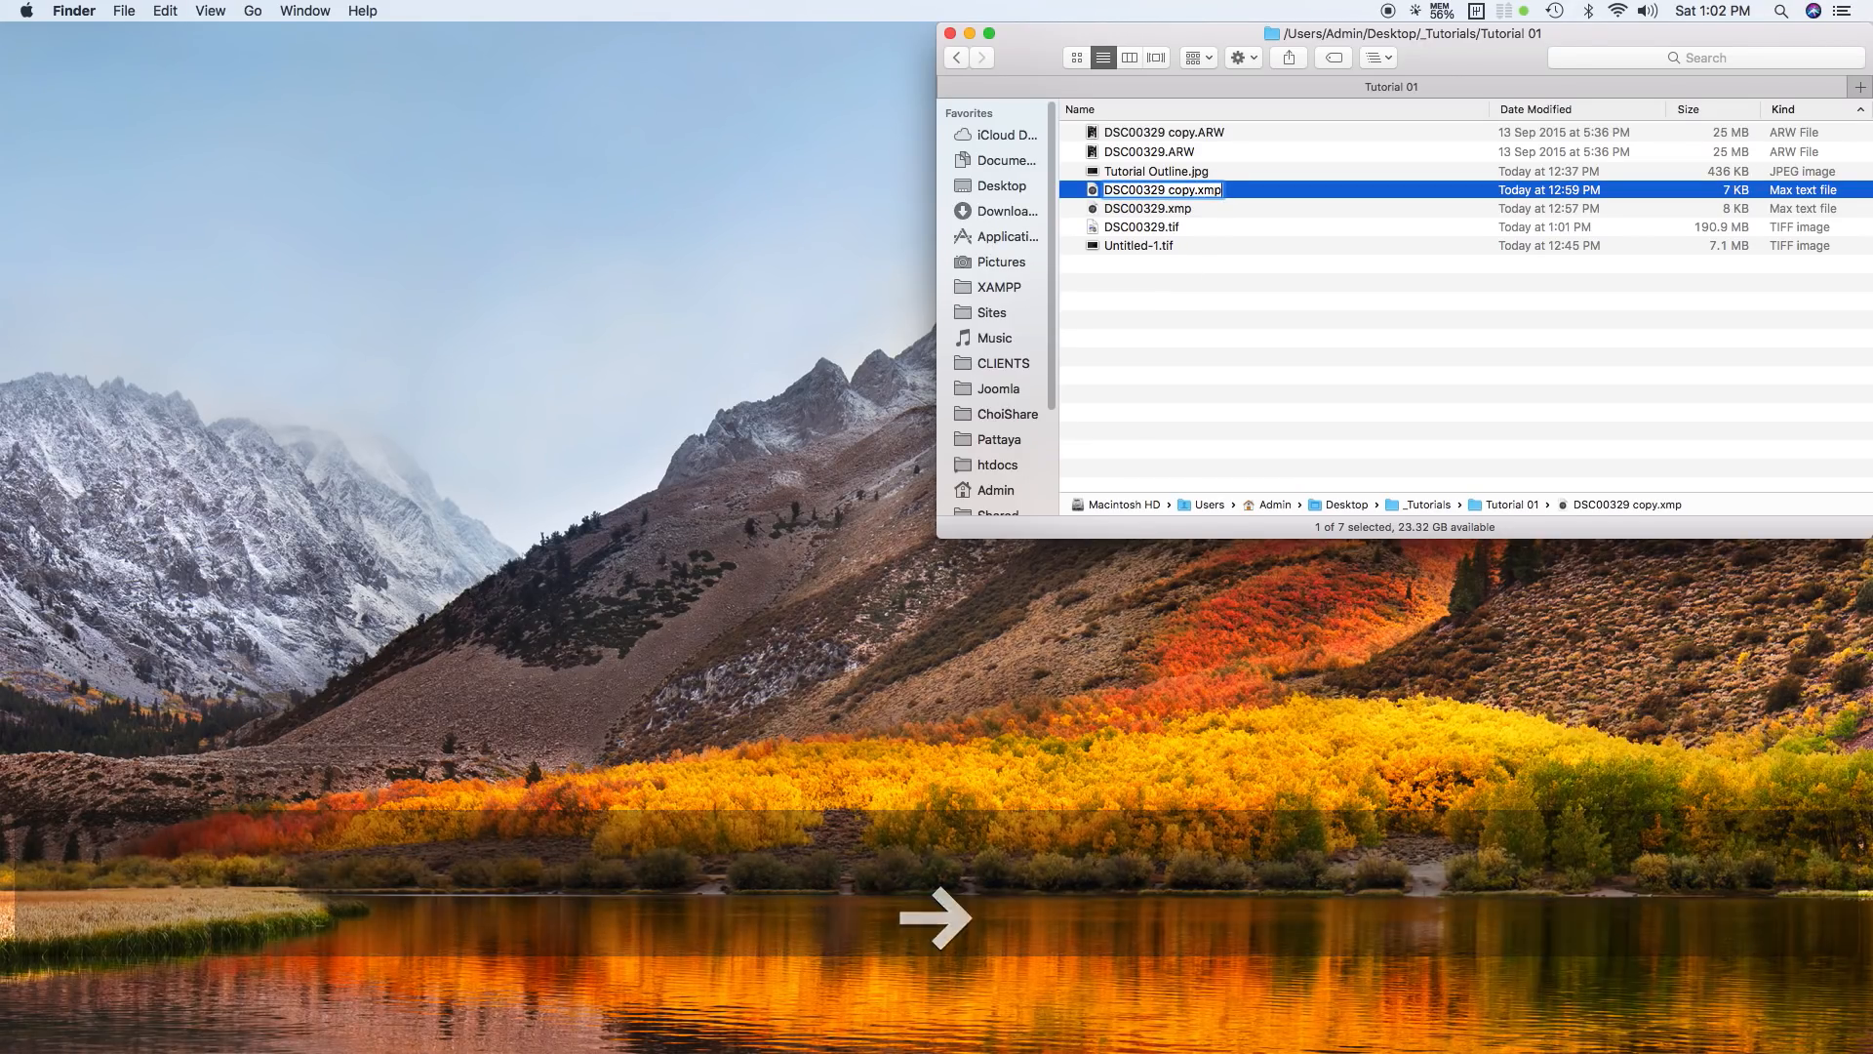
text(-)
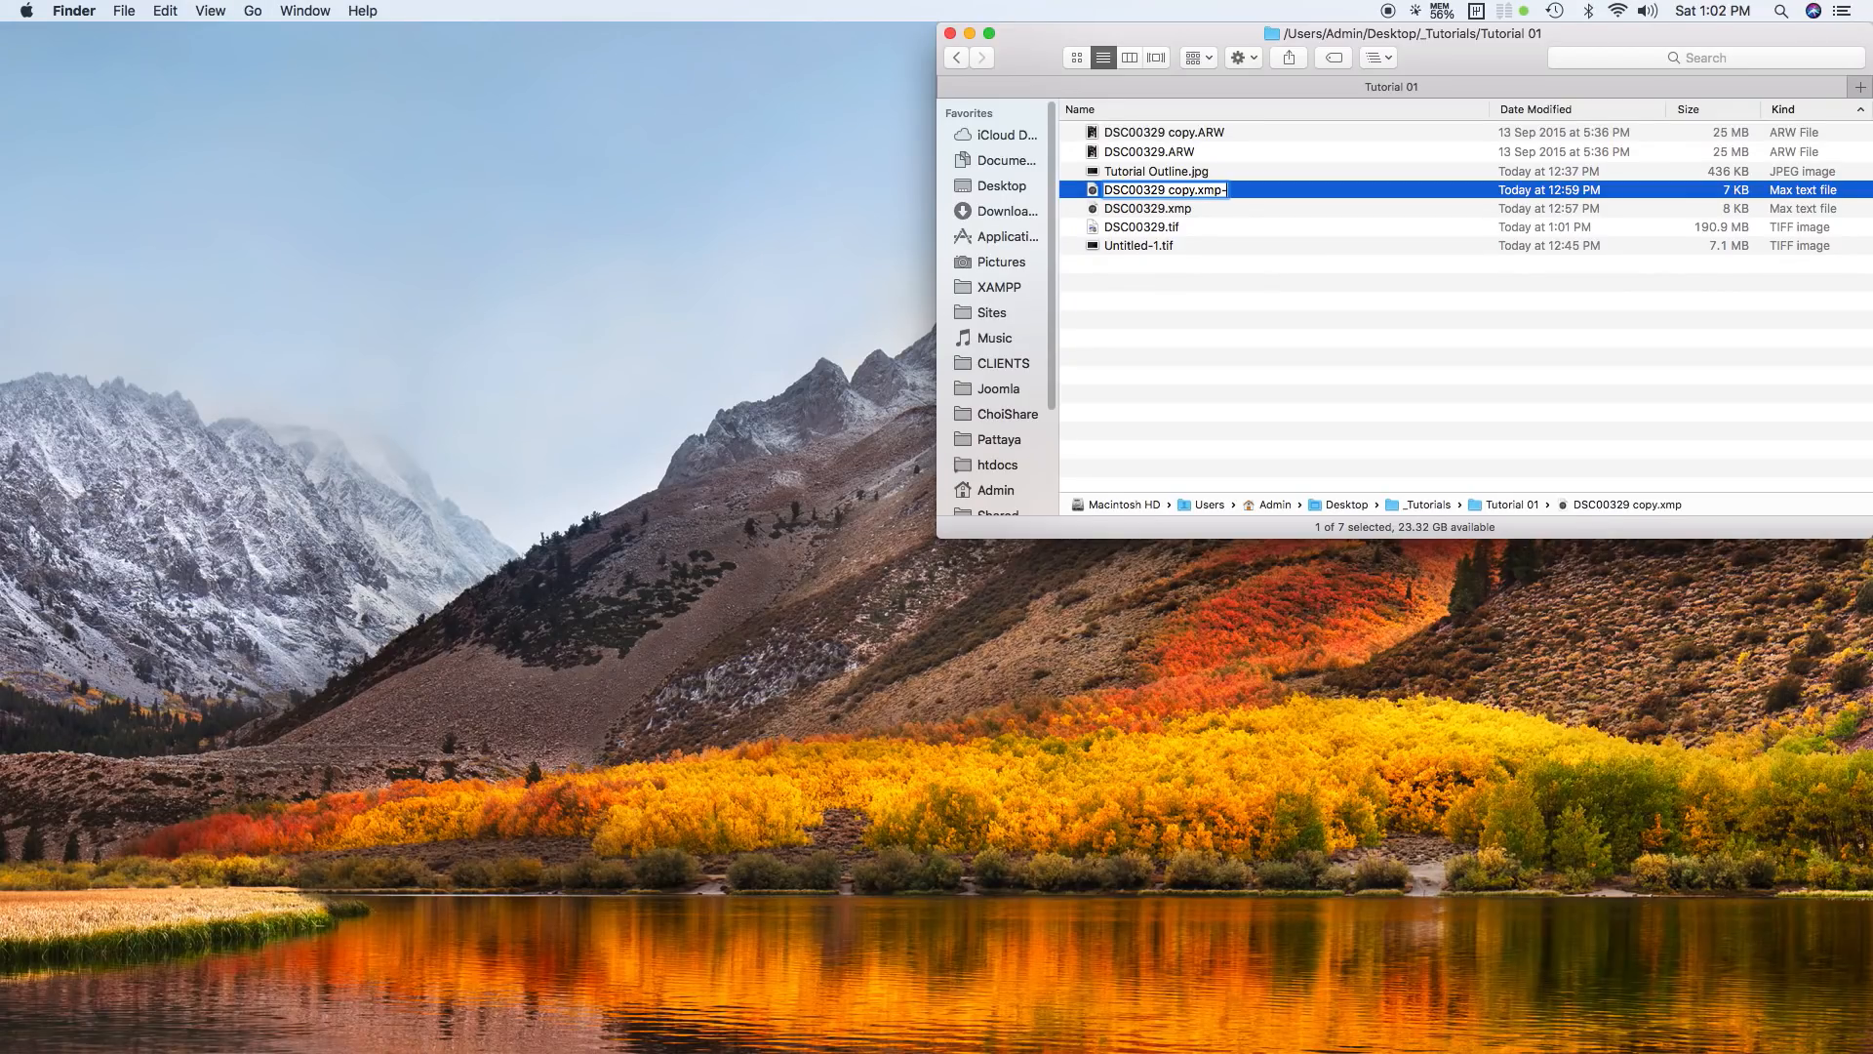
text(x)
key(Return)
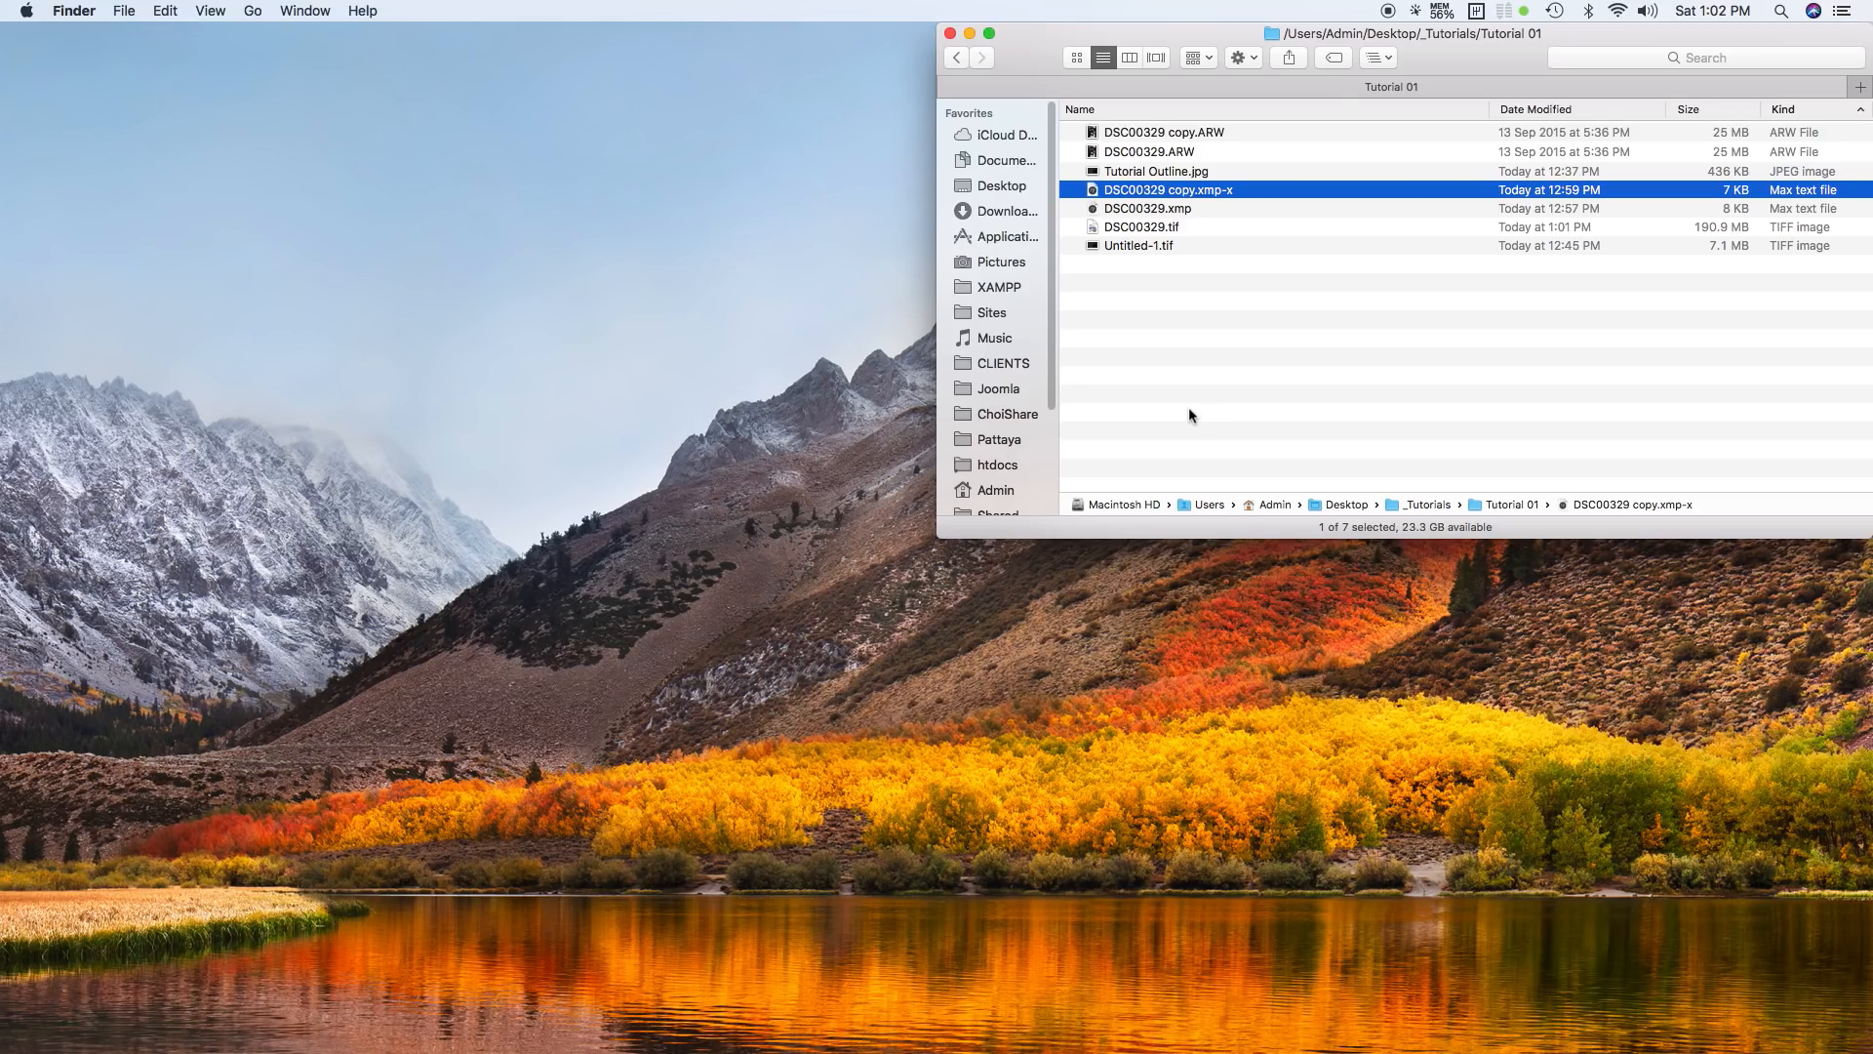
key(super+z)
Step: Load DSC00329.ARW from the Tutorial 01 folder in Finder into Photoshop's Camera Raw
key(super)
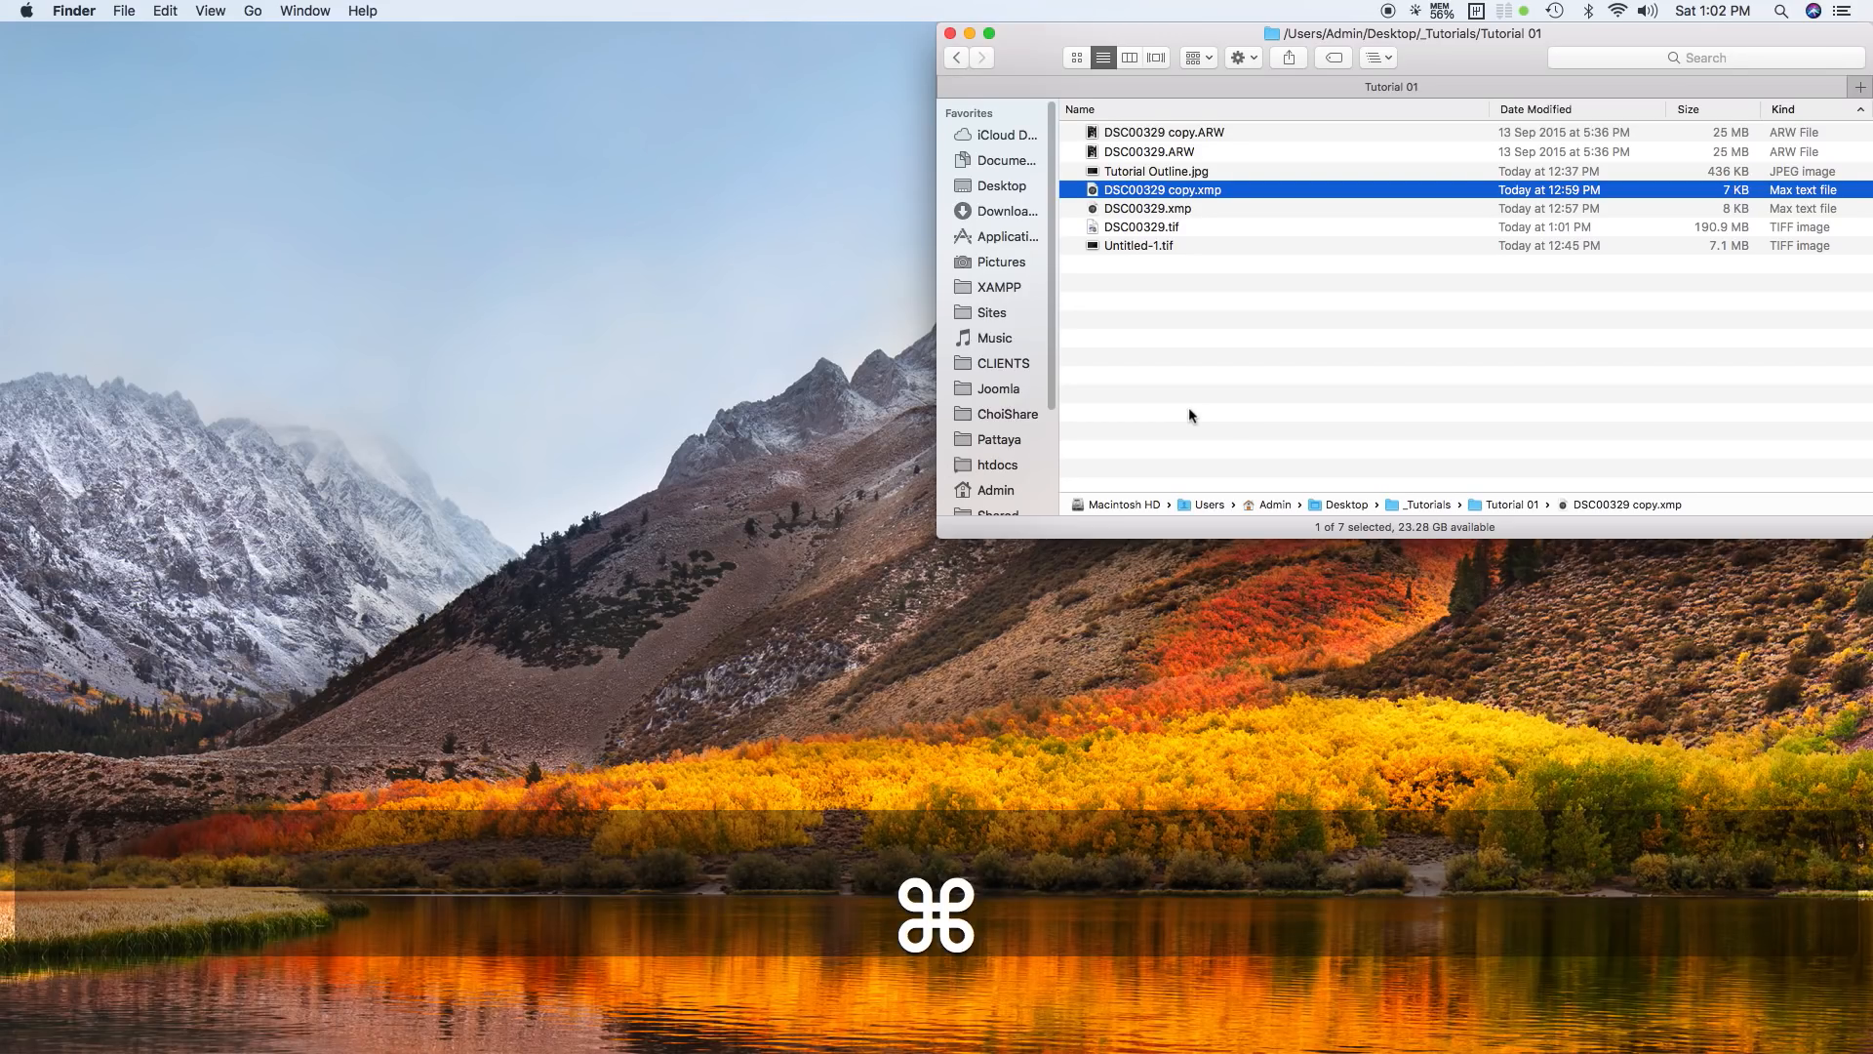
key(super+Tab)
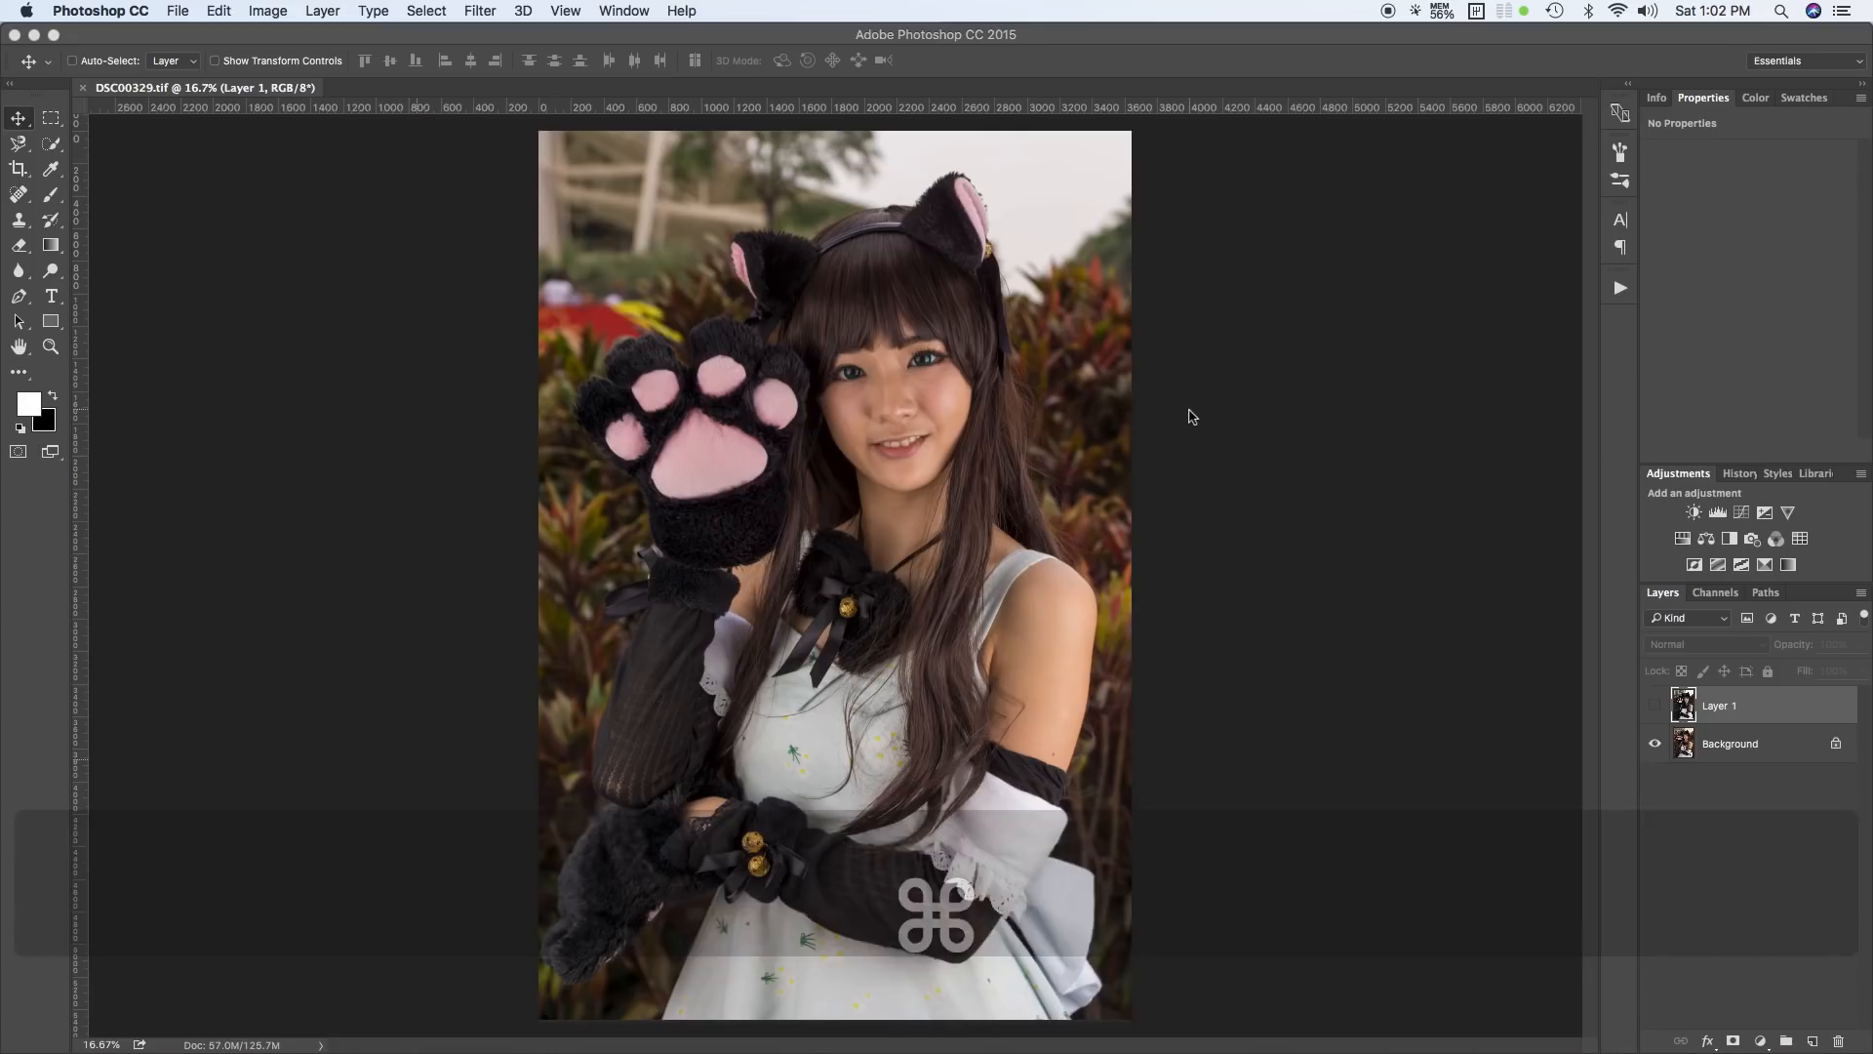
key(super+Tab)
key(super+Tab)
key(super+shift+Tab)
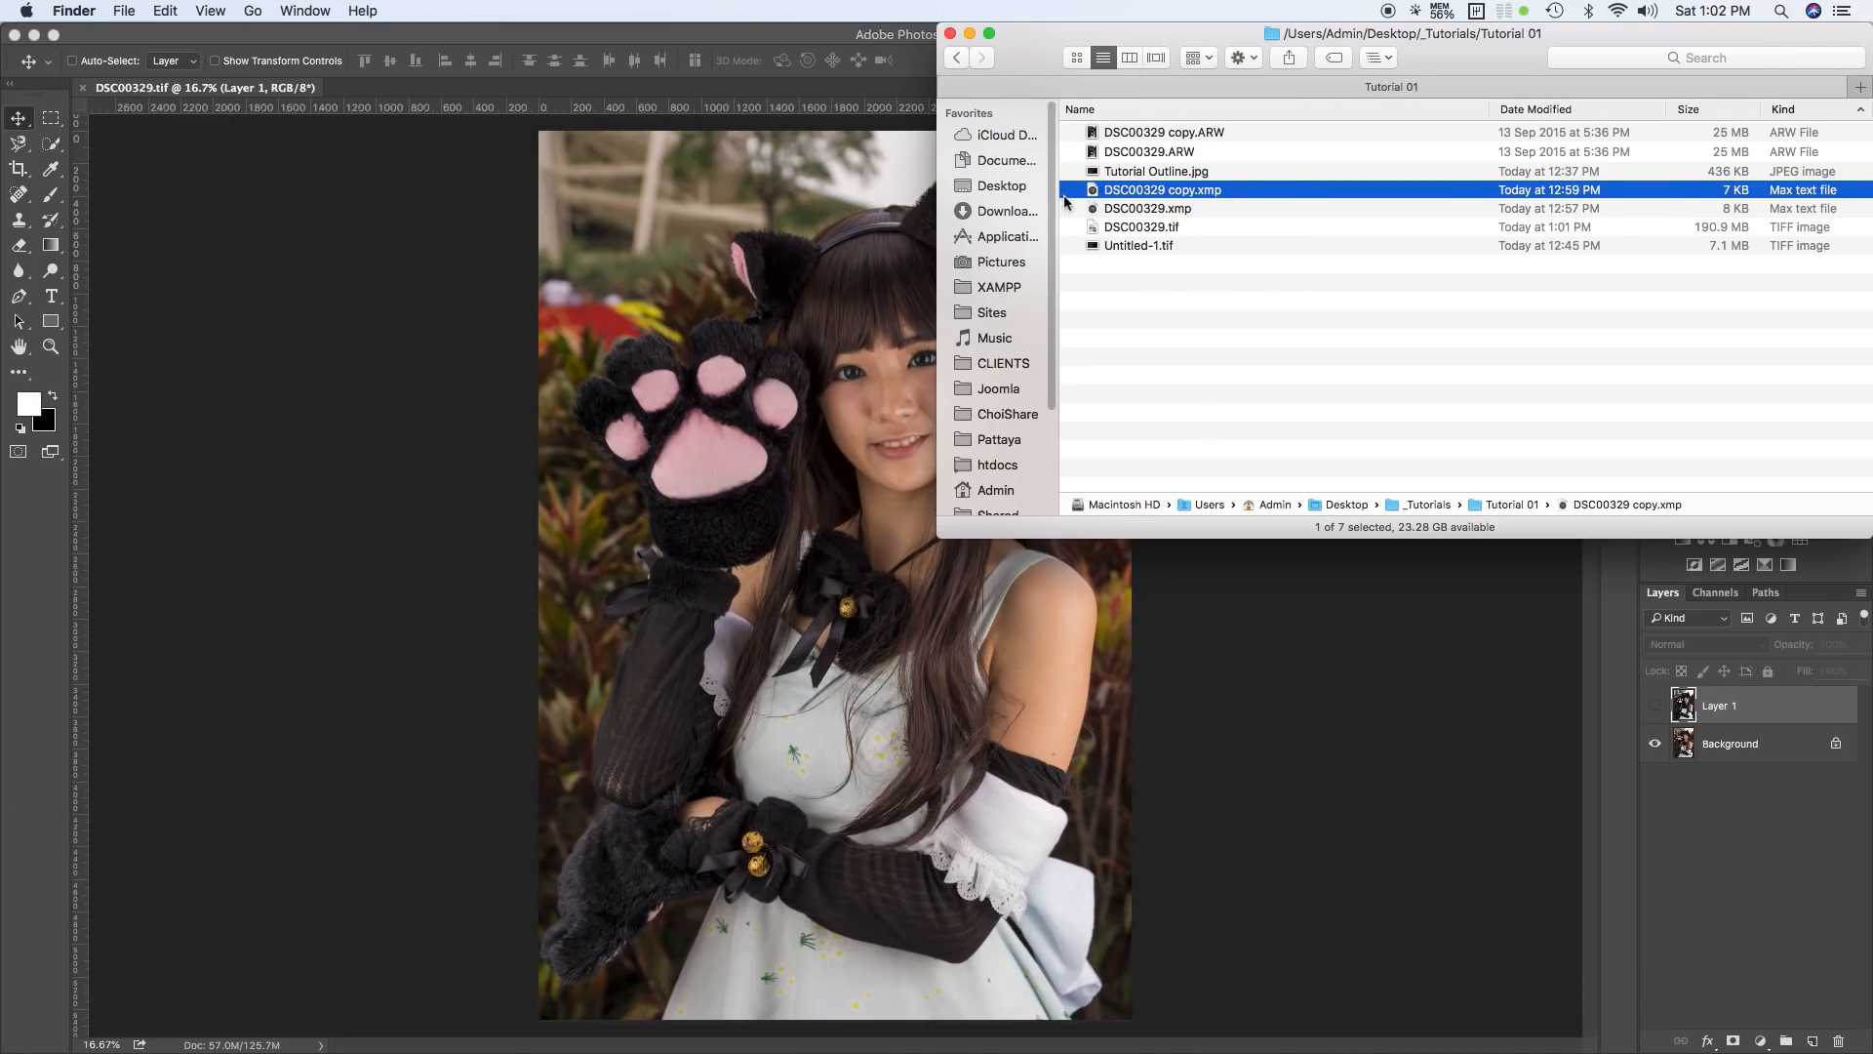
click(1142, 210)
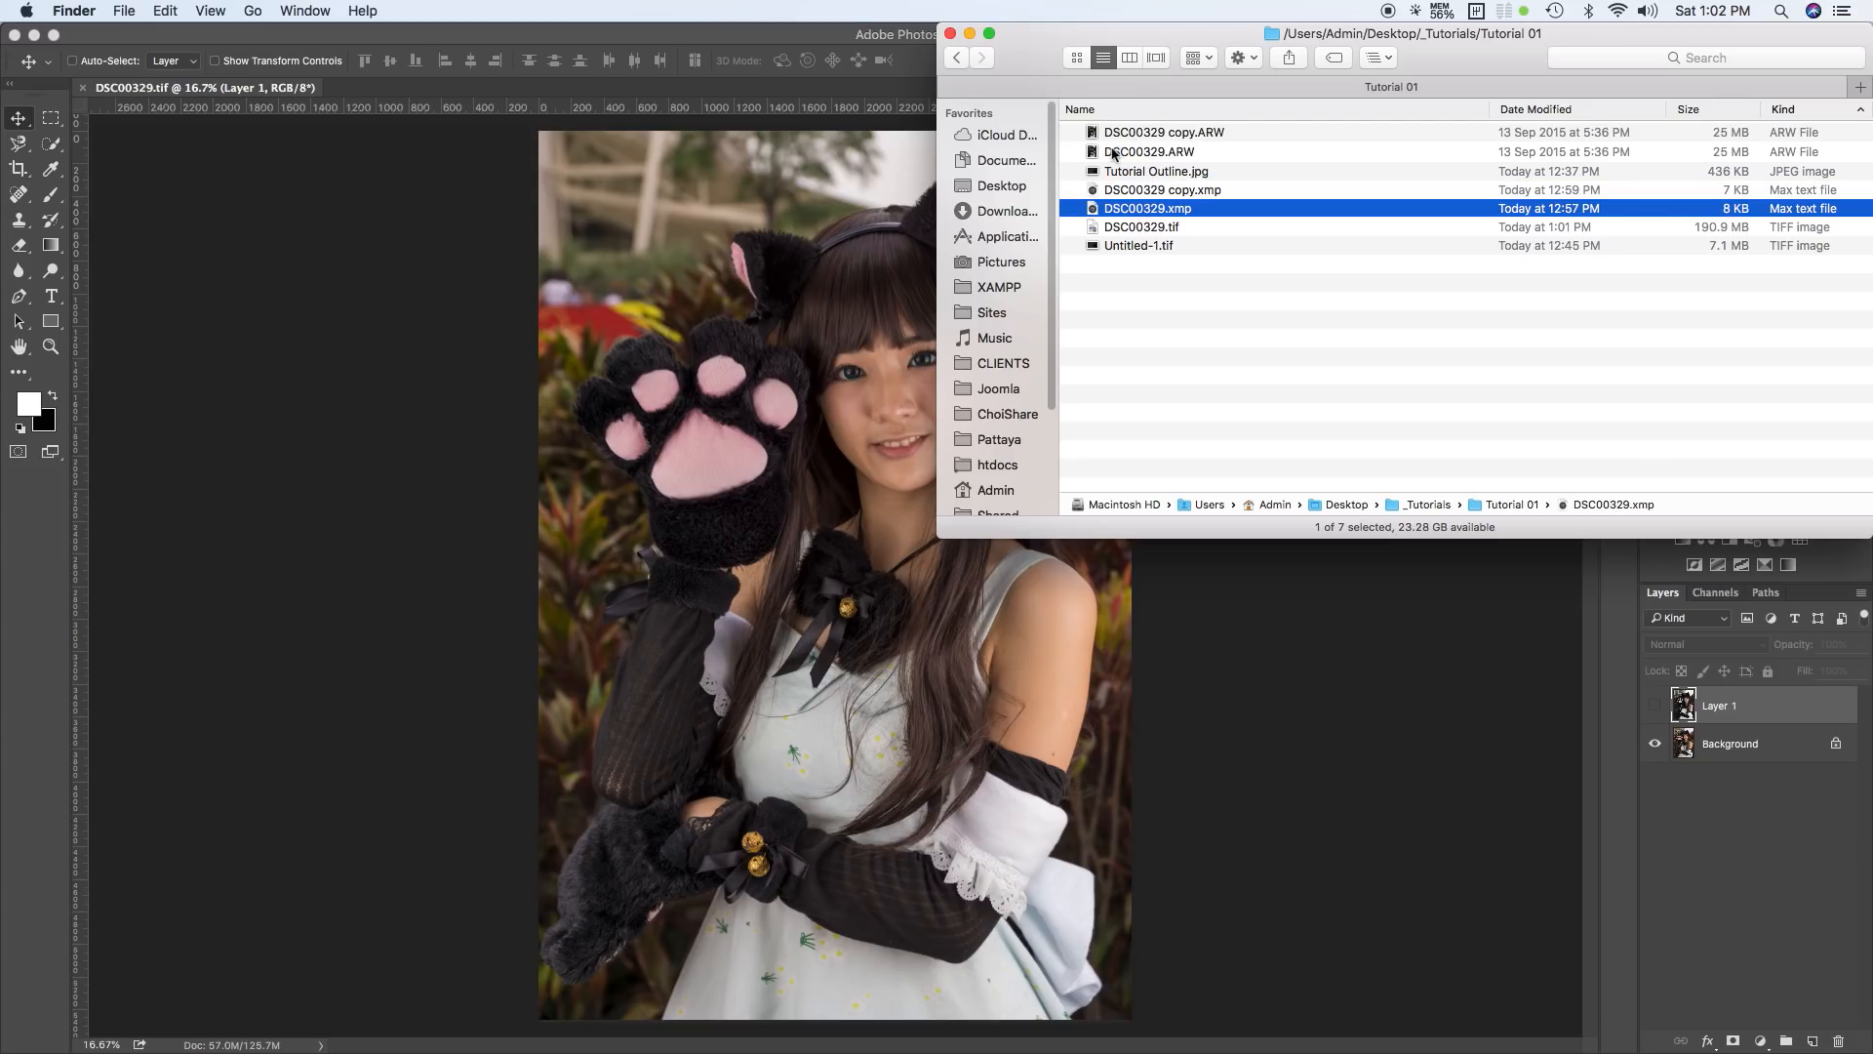
drag(1096, 156, 522, 95)
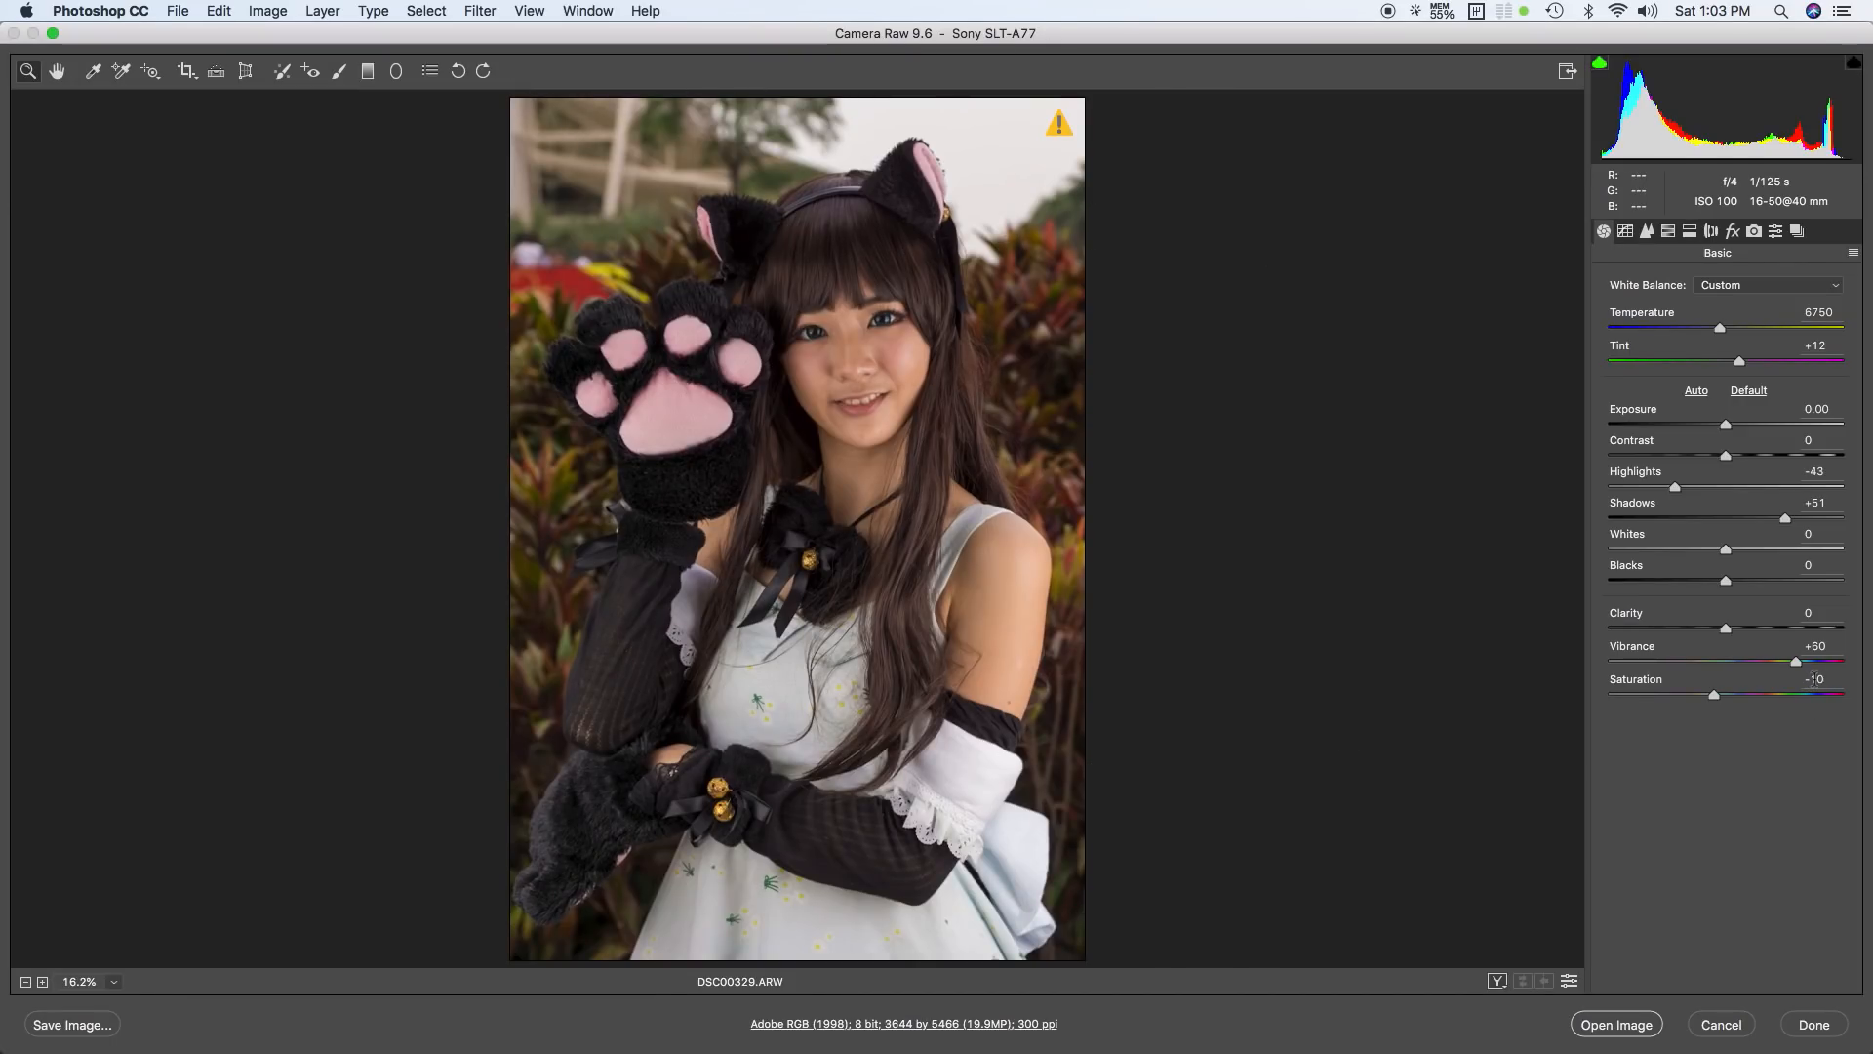
Step: Set the white balance to As Shot and reset the tone adjustments to their defaults
click(1753, 285)
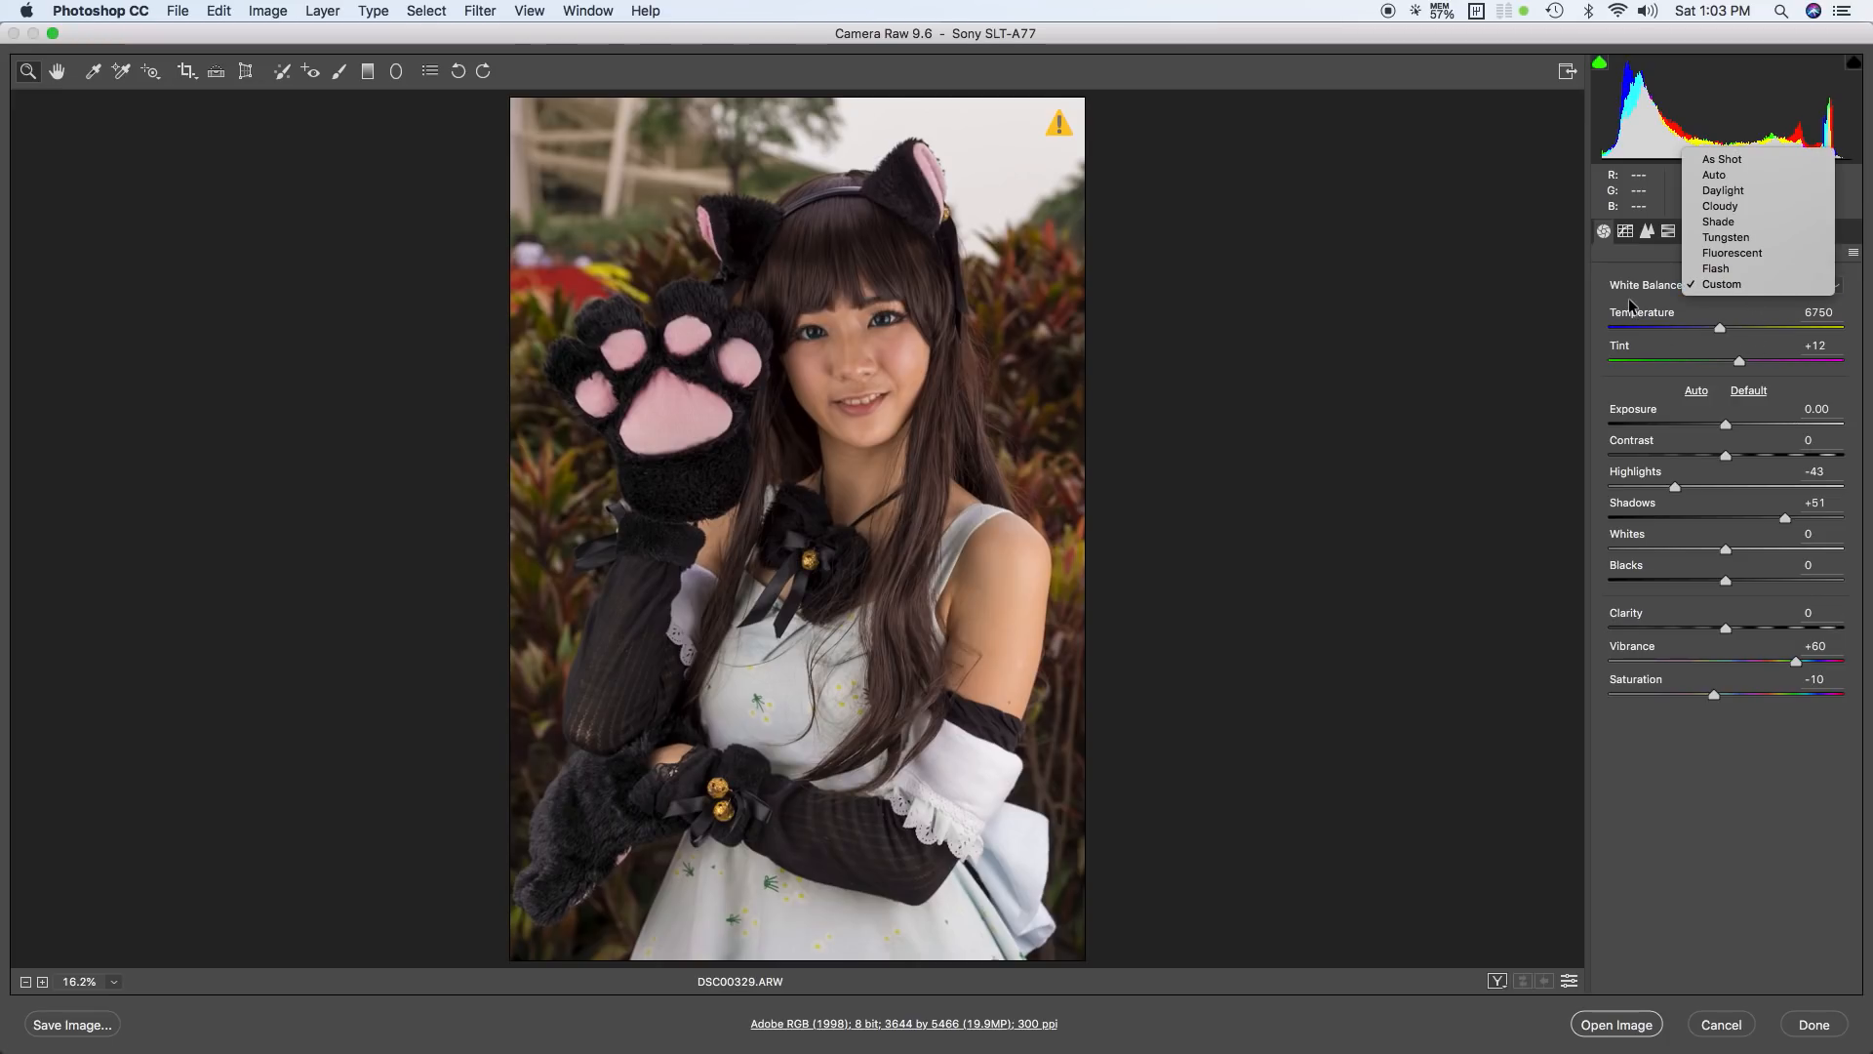
click(1630, 305)
click(1759, 288)
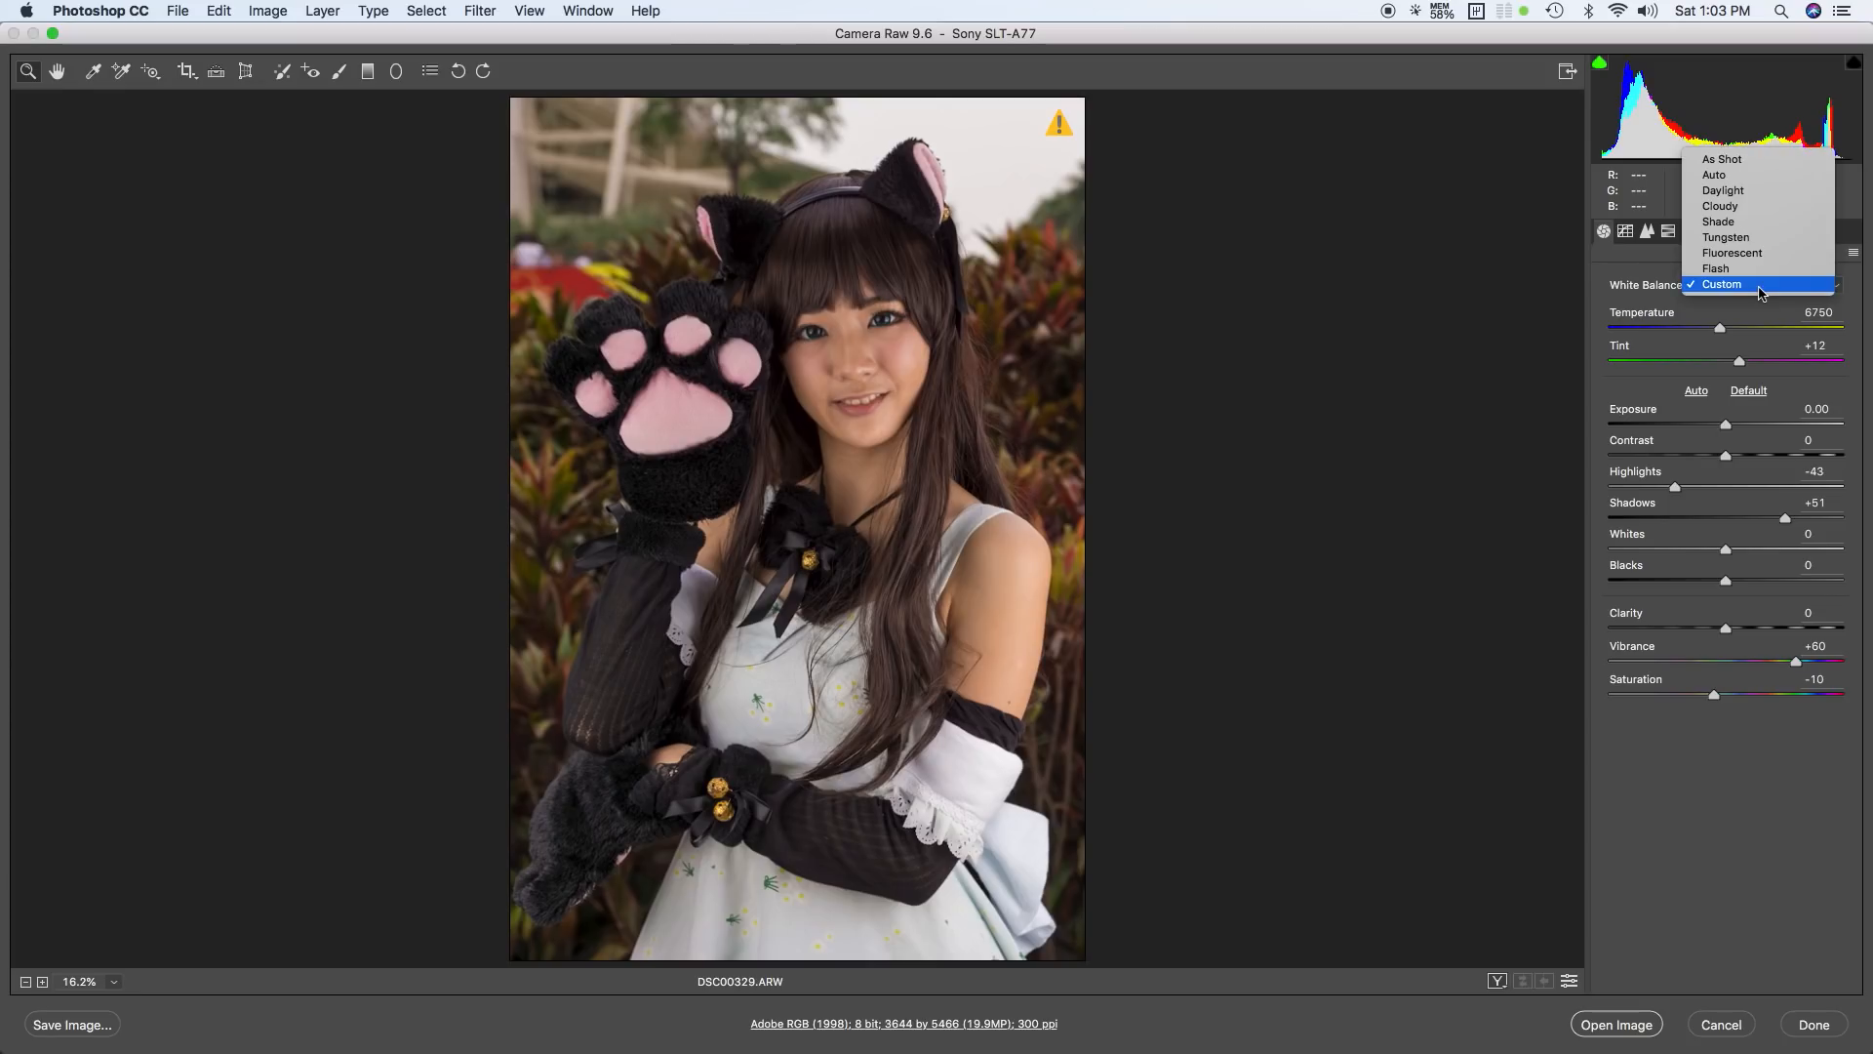
click(1740, 163)
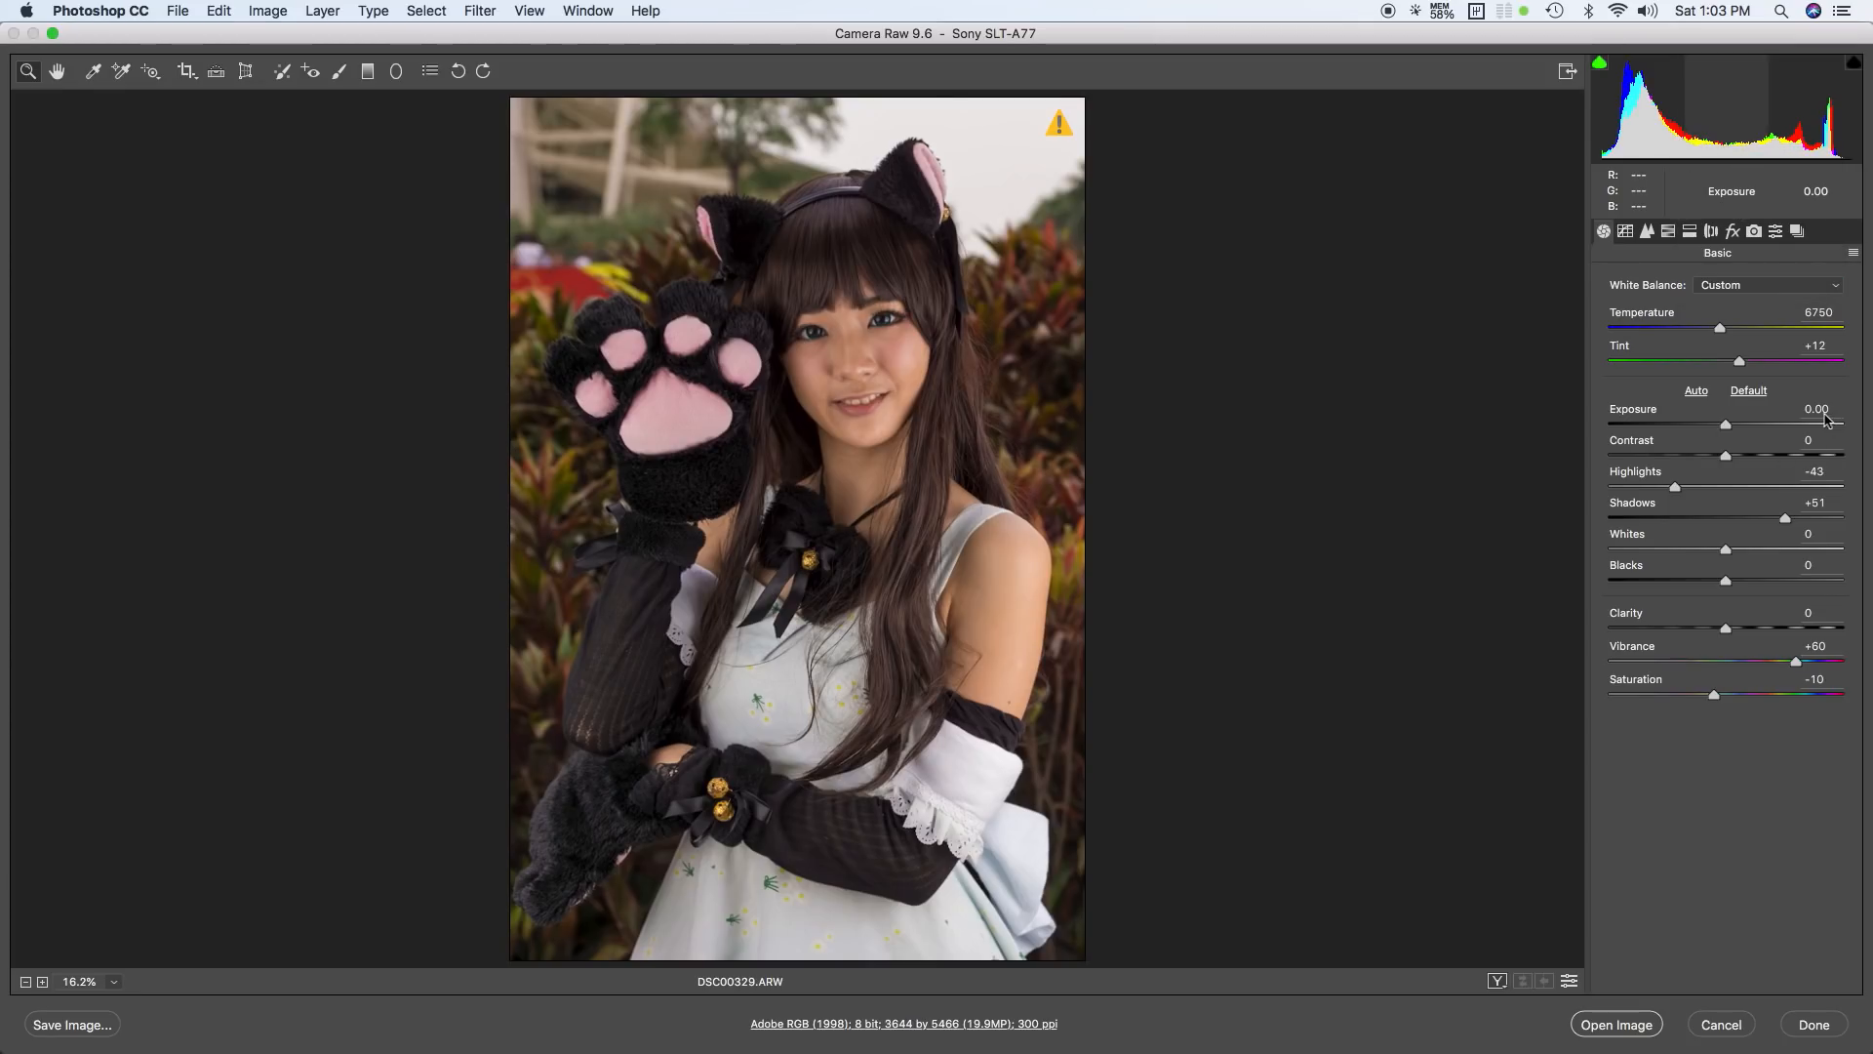
click(1756, 391)
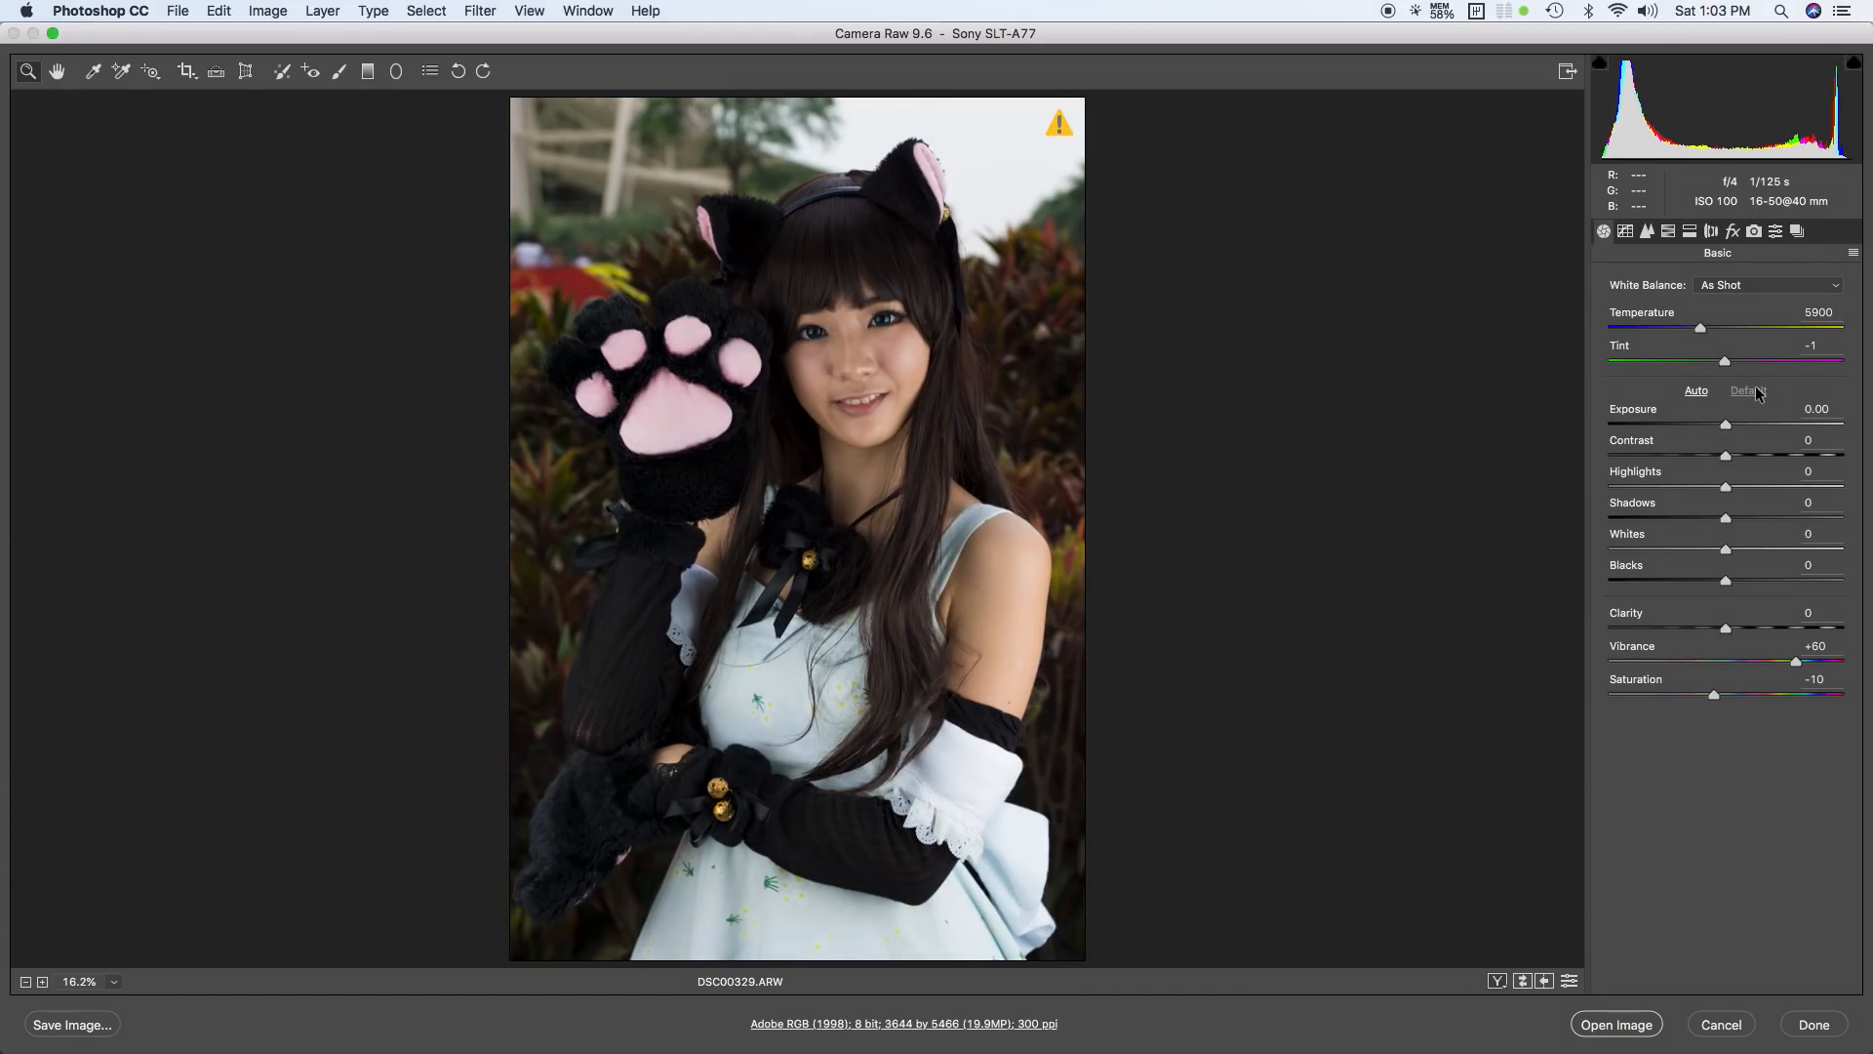
Step: Set Vibrance and Saturation to 0 and open the cropped raw image in Photoshop
click(1818, 646)
text(0)
key(Tab)
text(0)
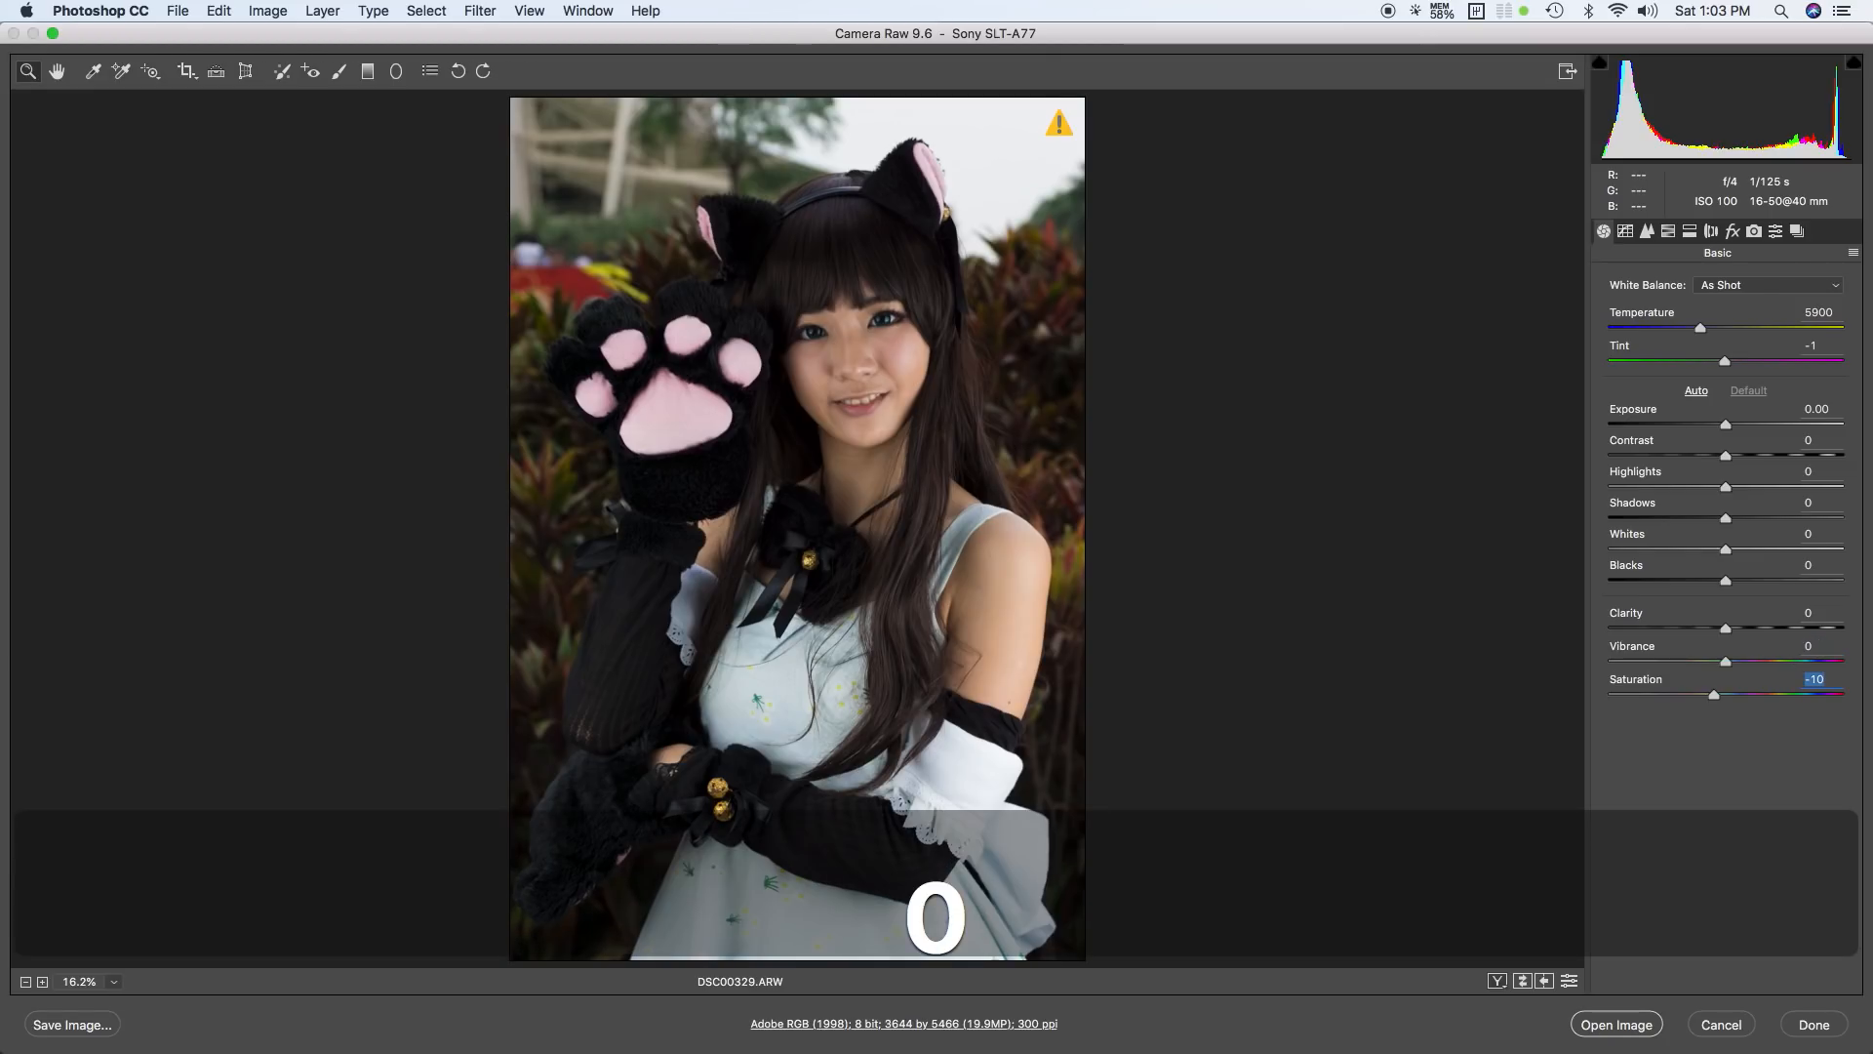
key(Tab)
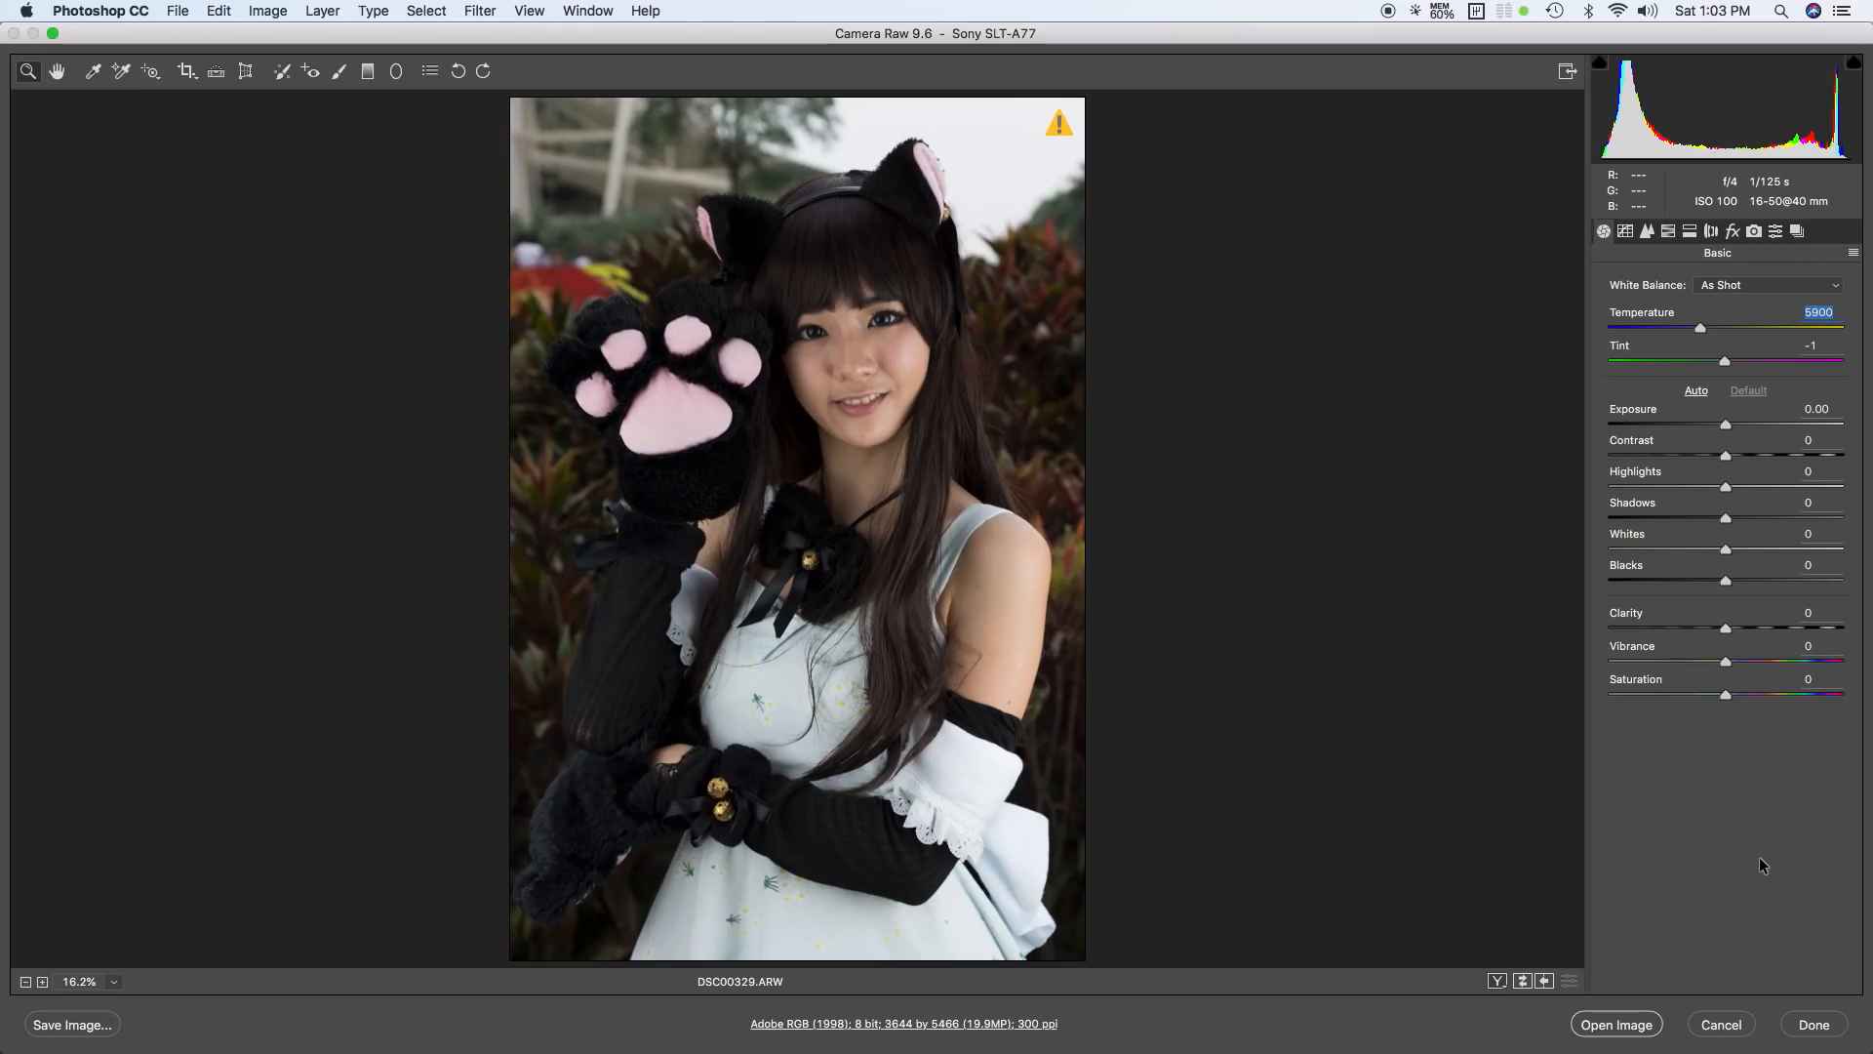
click(1620, 1024)
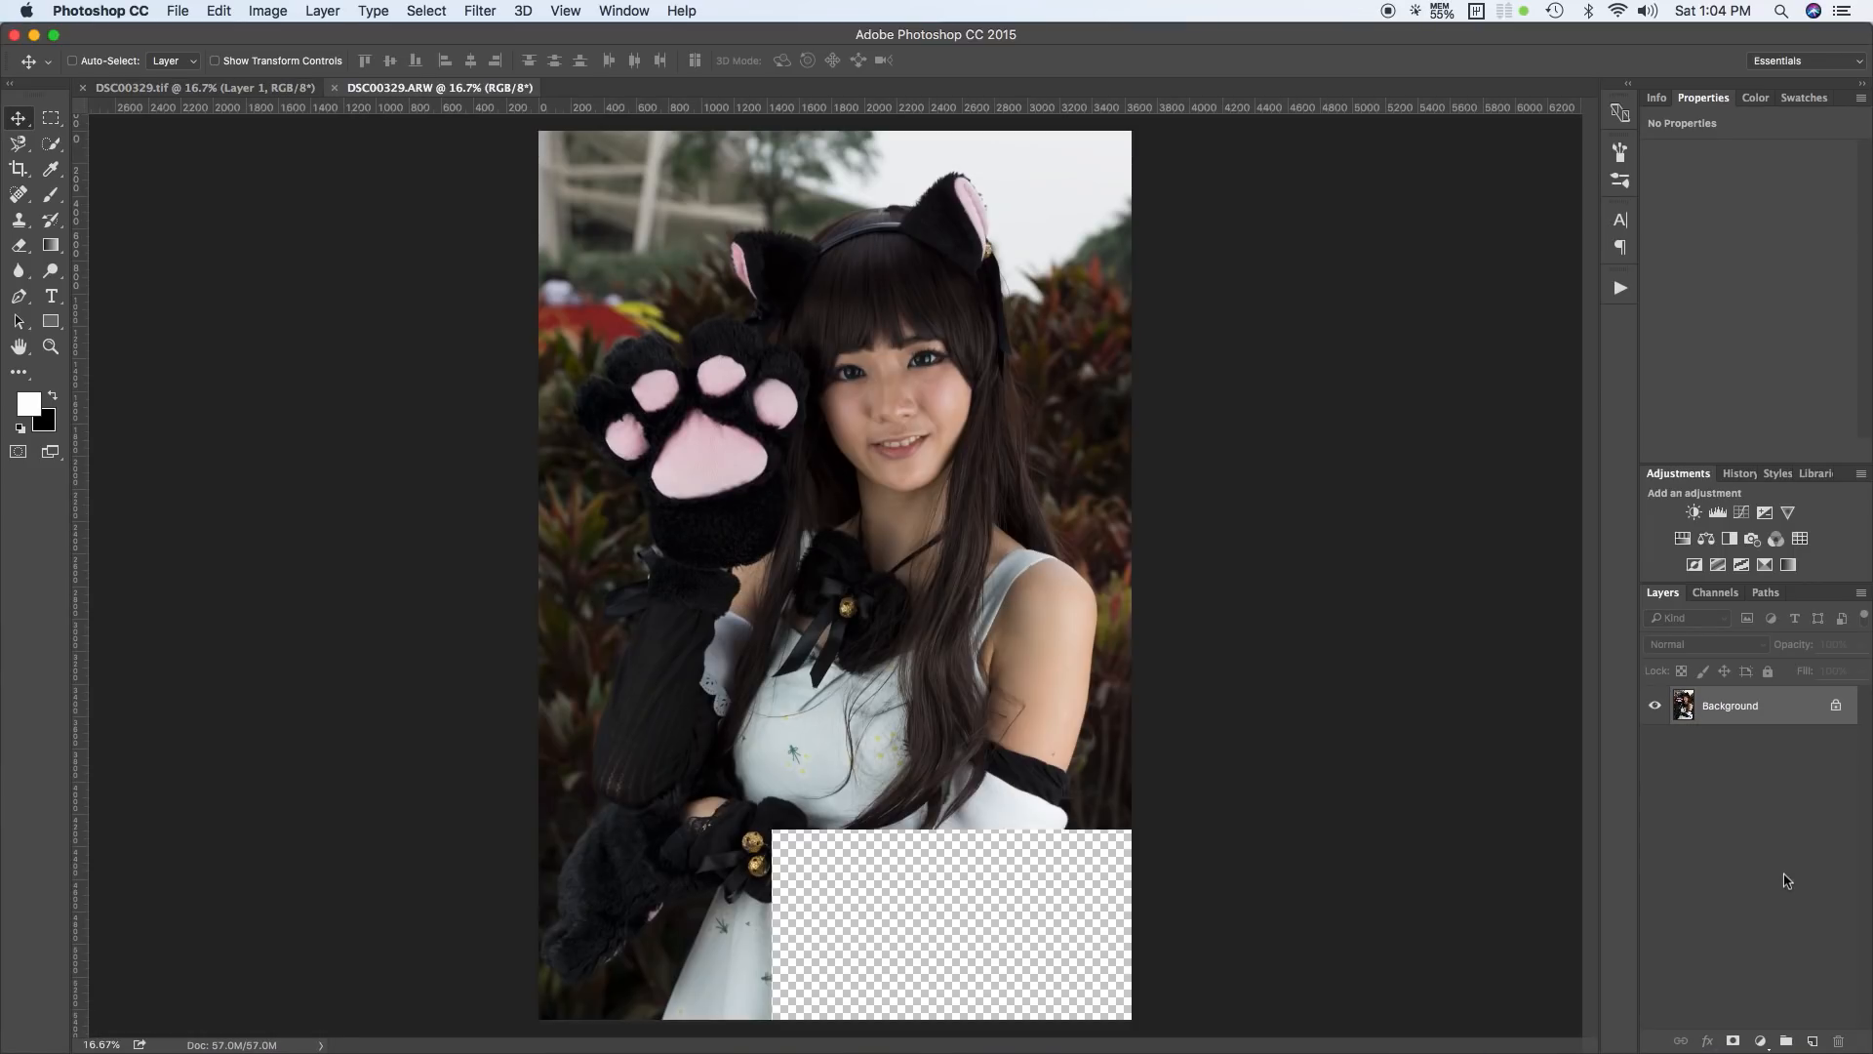
Step: Copy the whole DSC00329.ARW image into DSC00329.tif as a new layer, toggle its visibility to compare, and leave it hidden
key(super+a)
key(super+c)
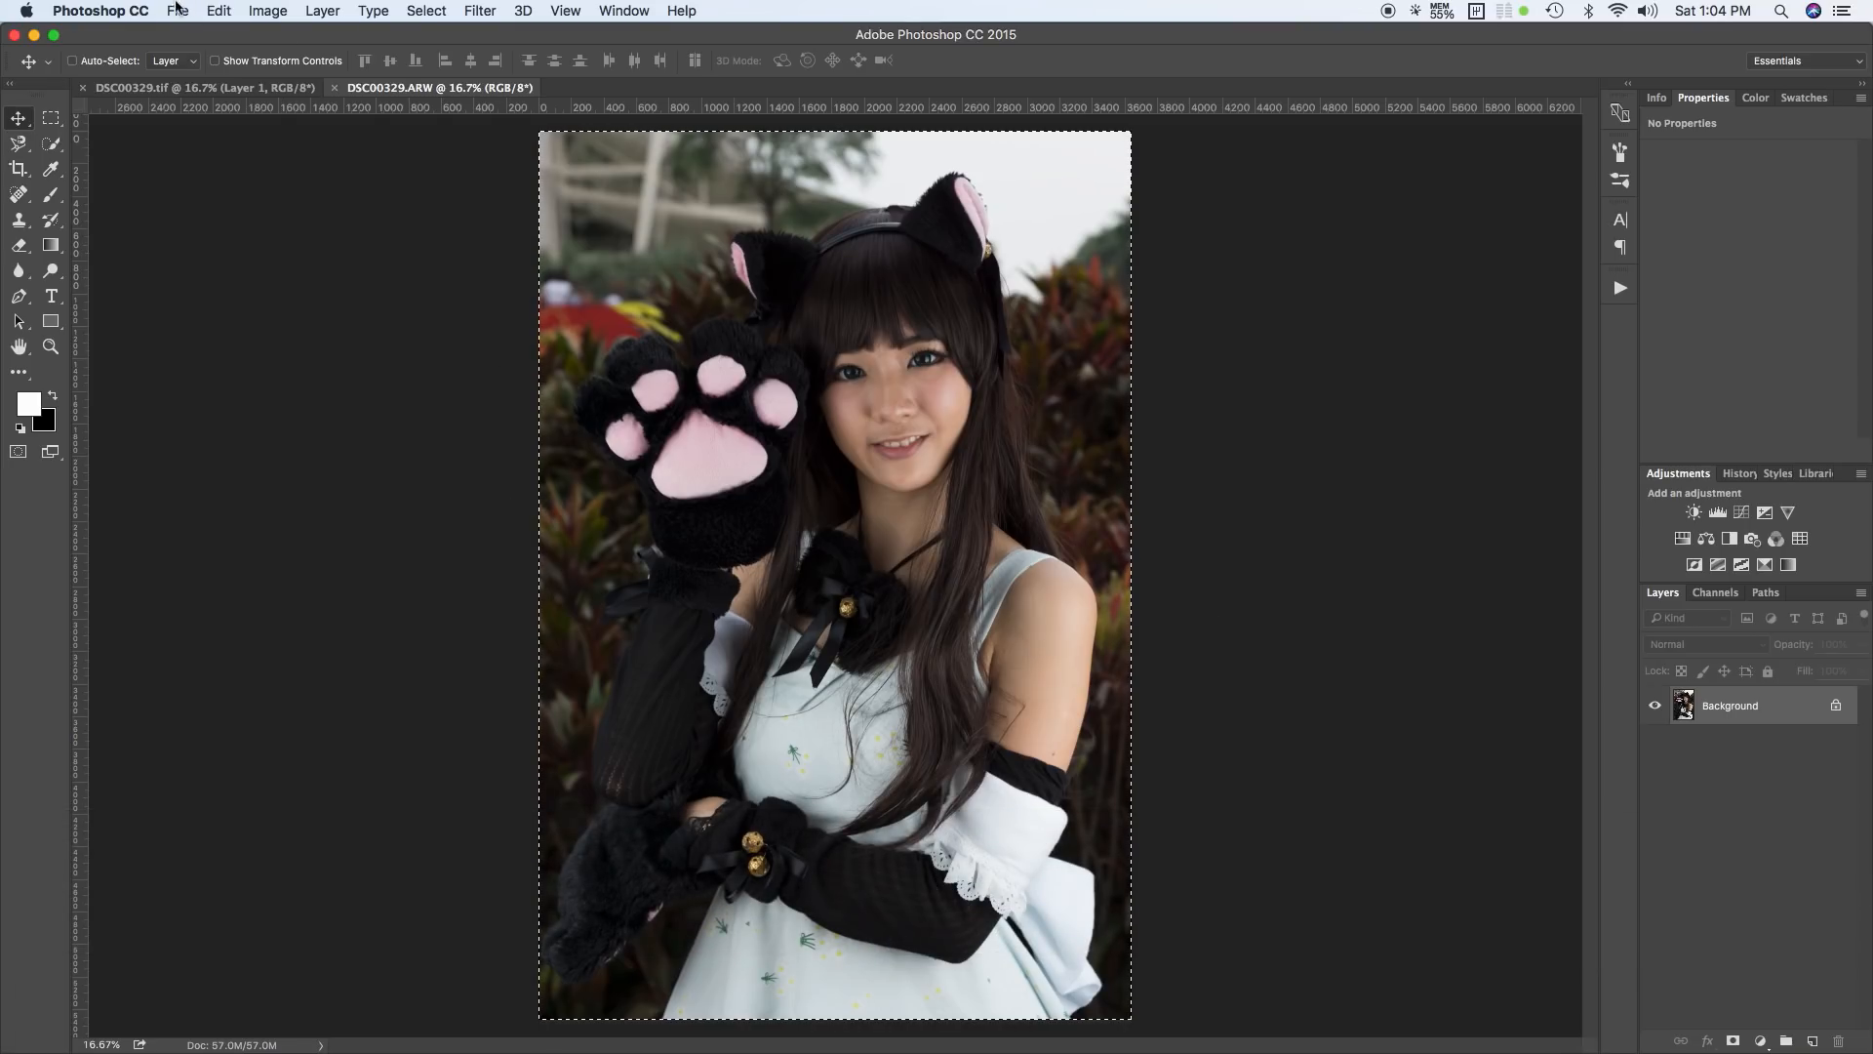
click(207, 89)
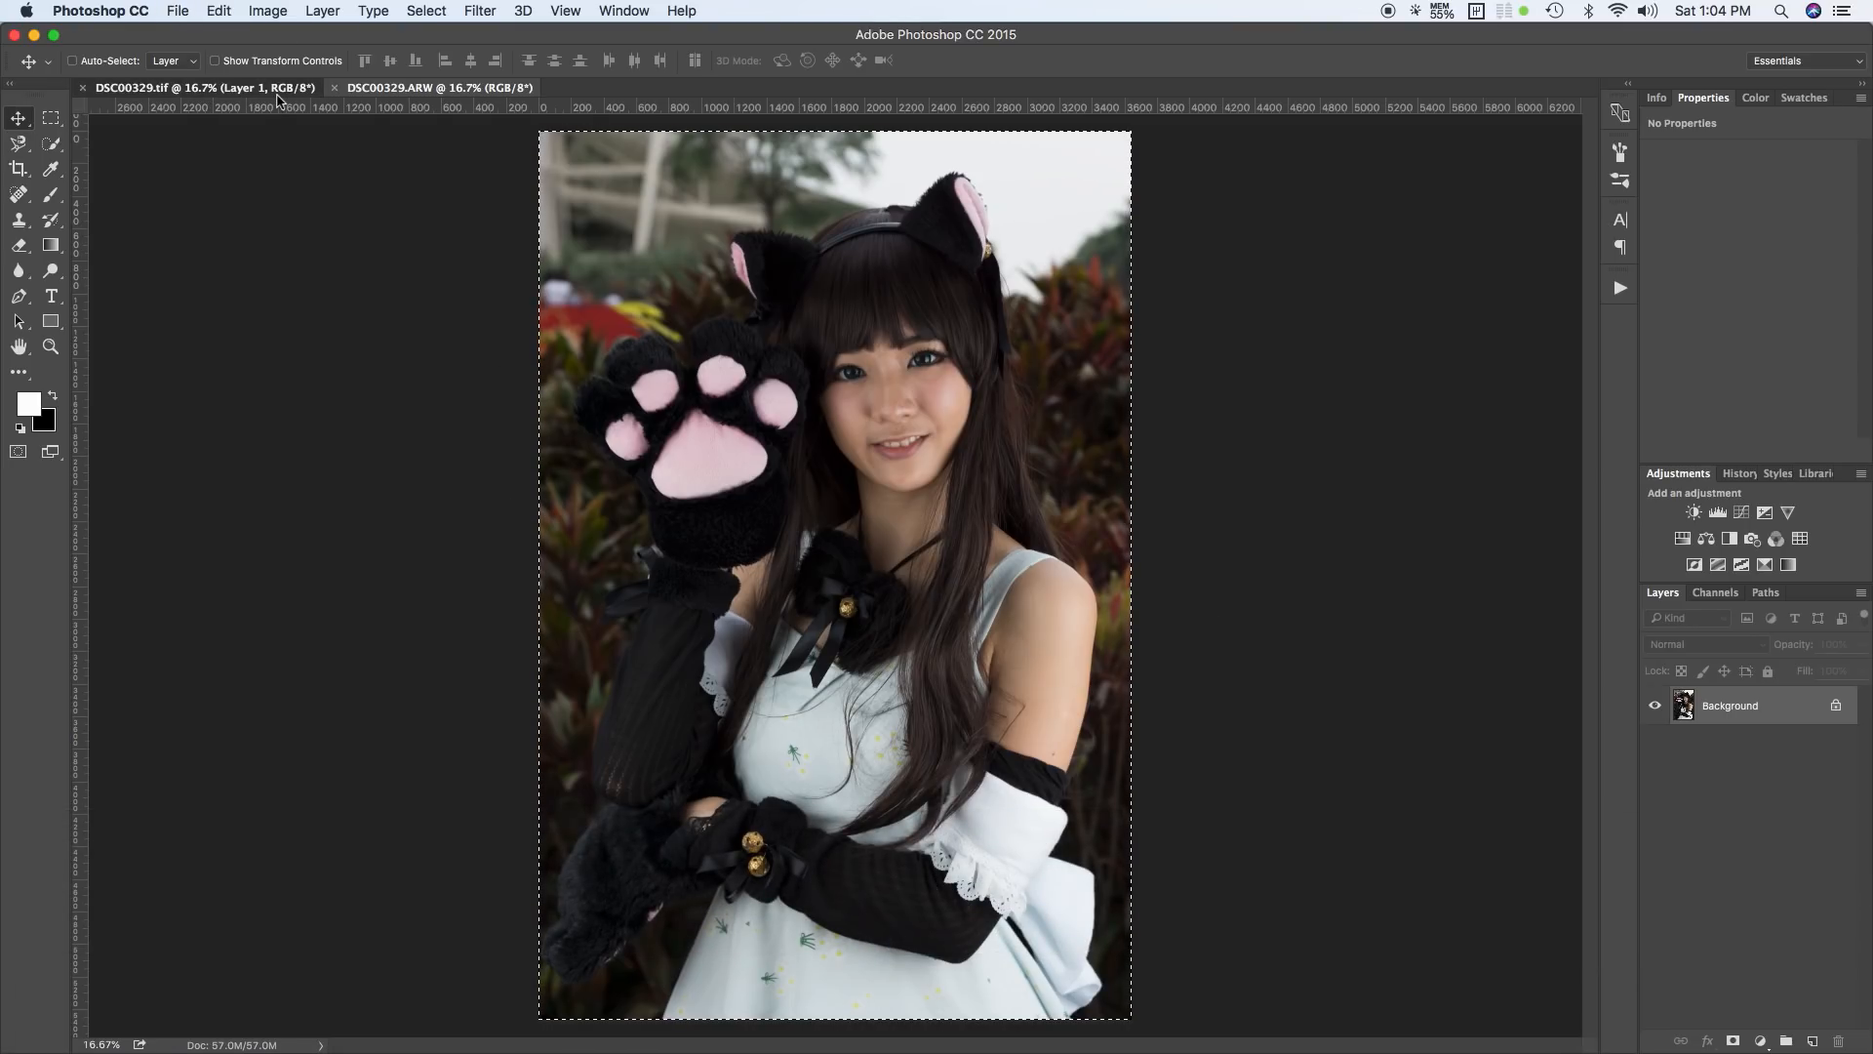
key(super+v)
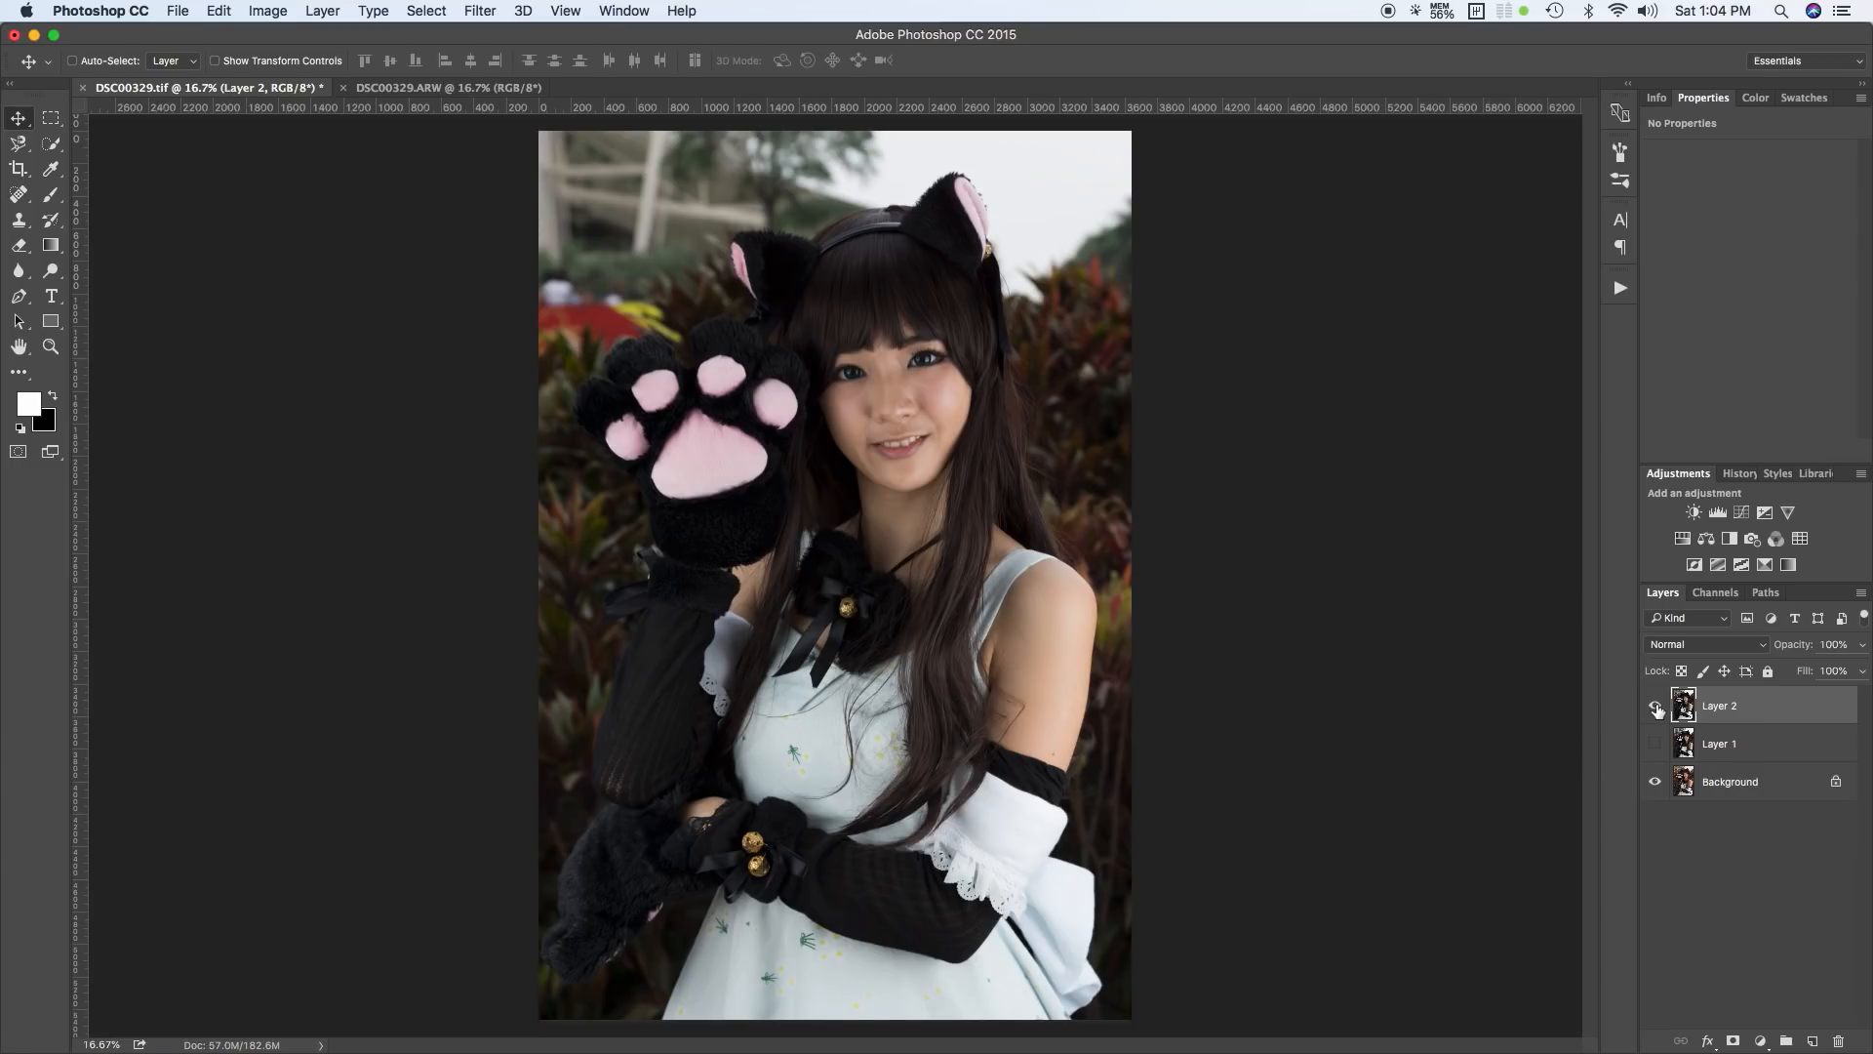
click(1655, 706)
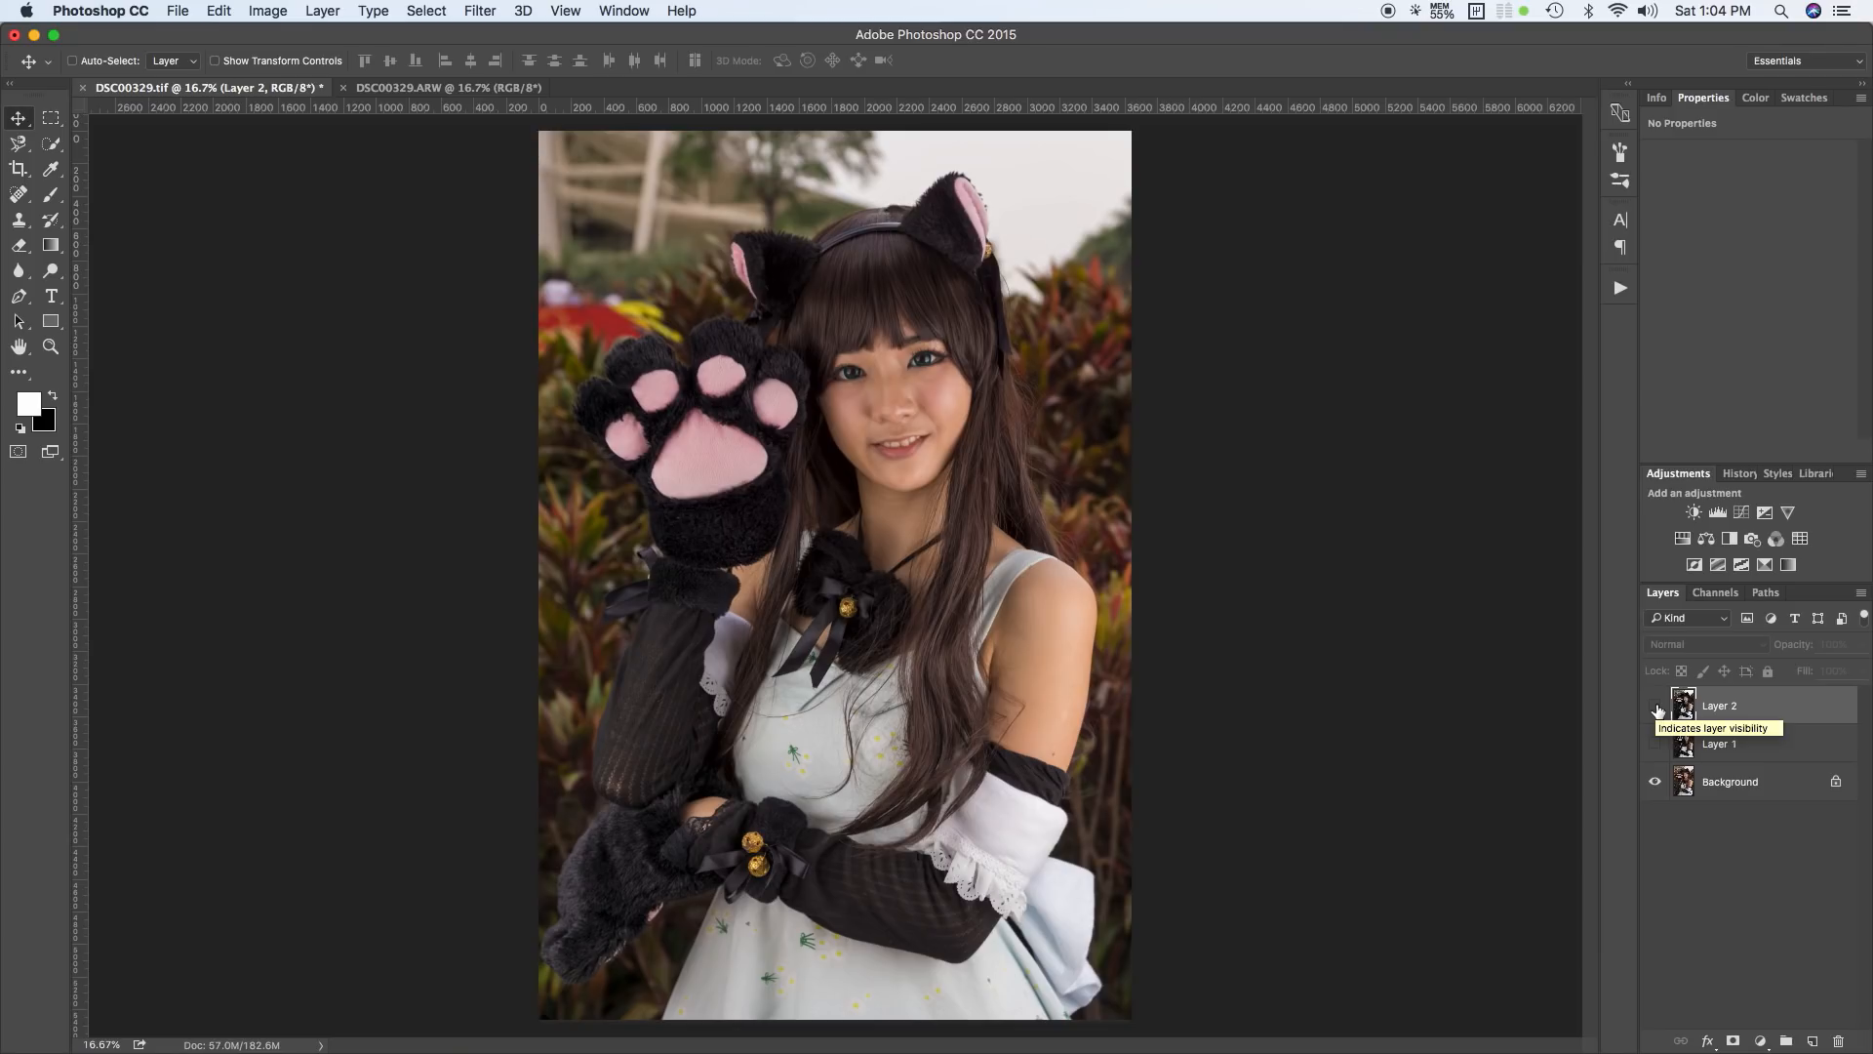
click(1655, 705)
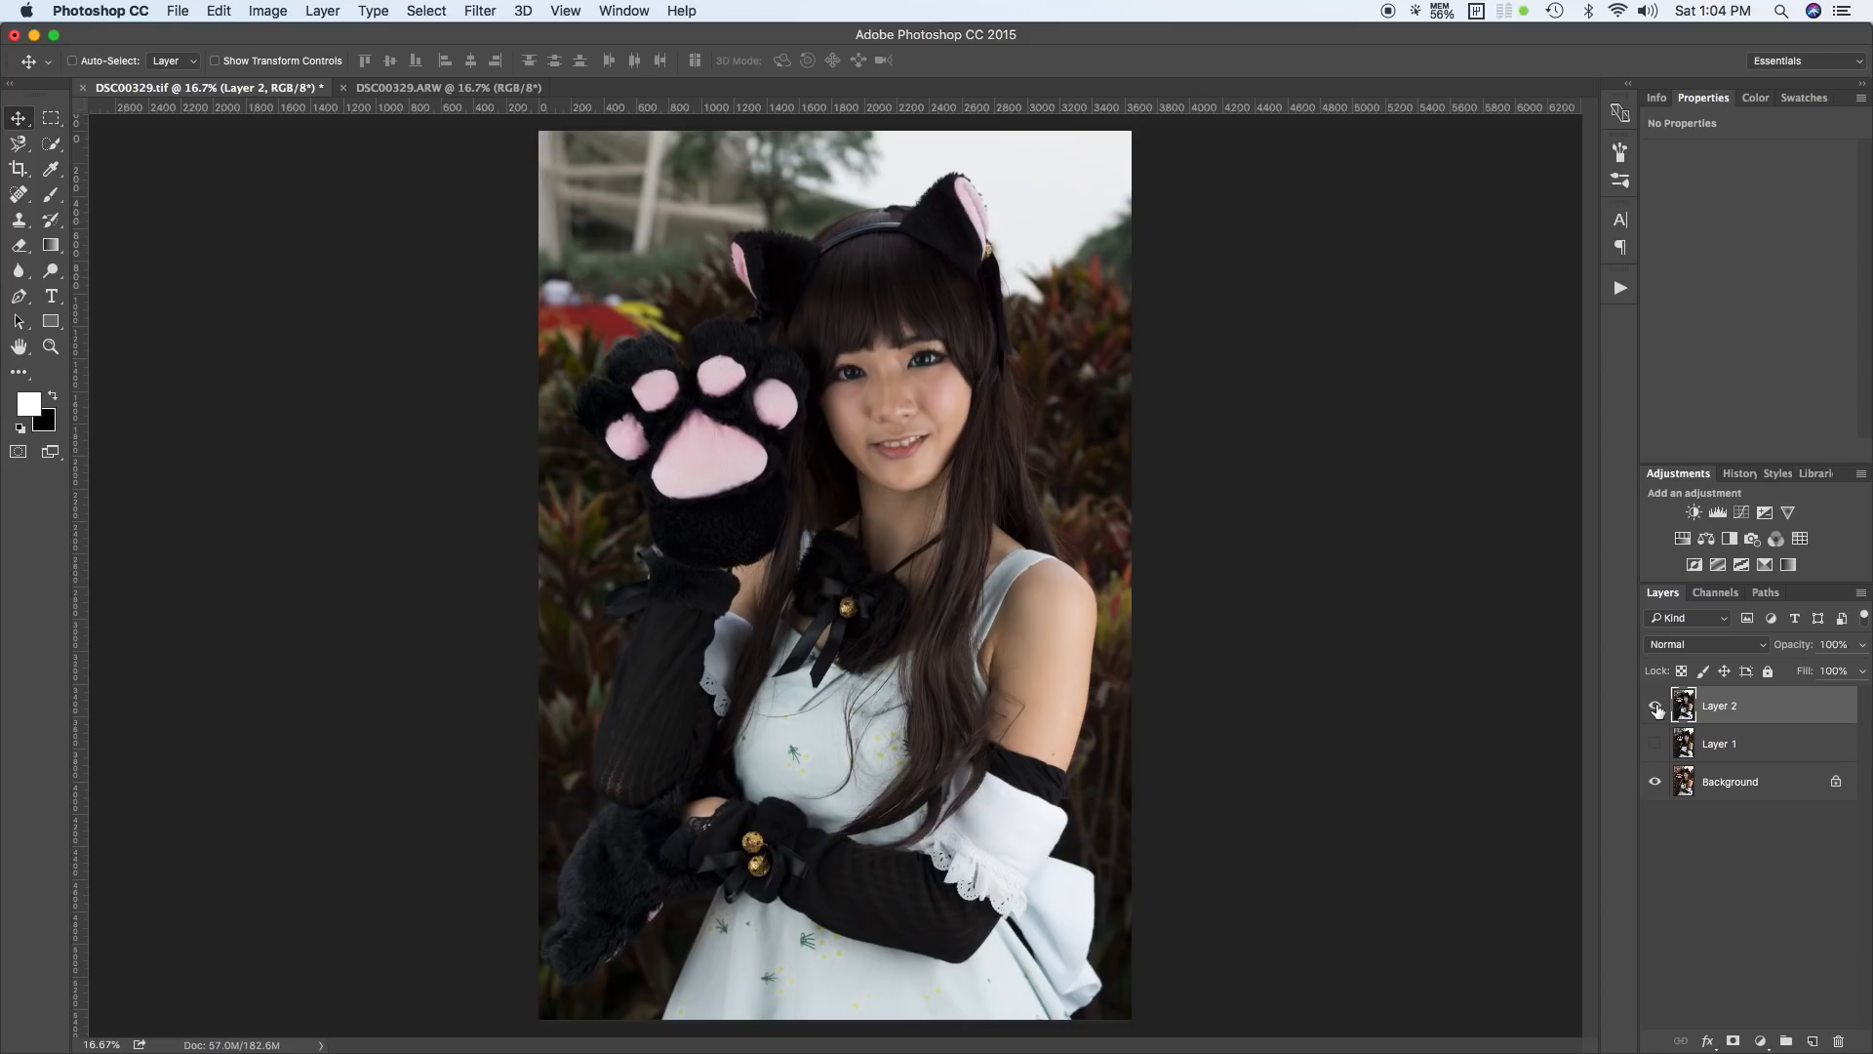
click(1656, 706)
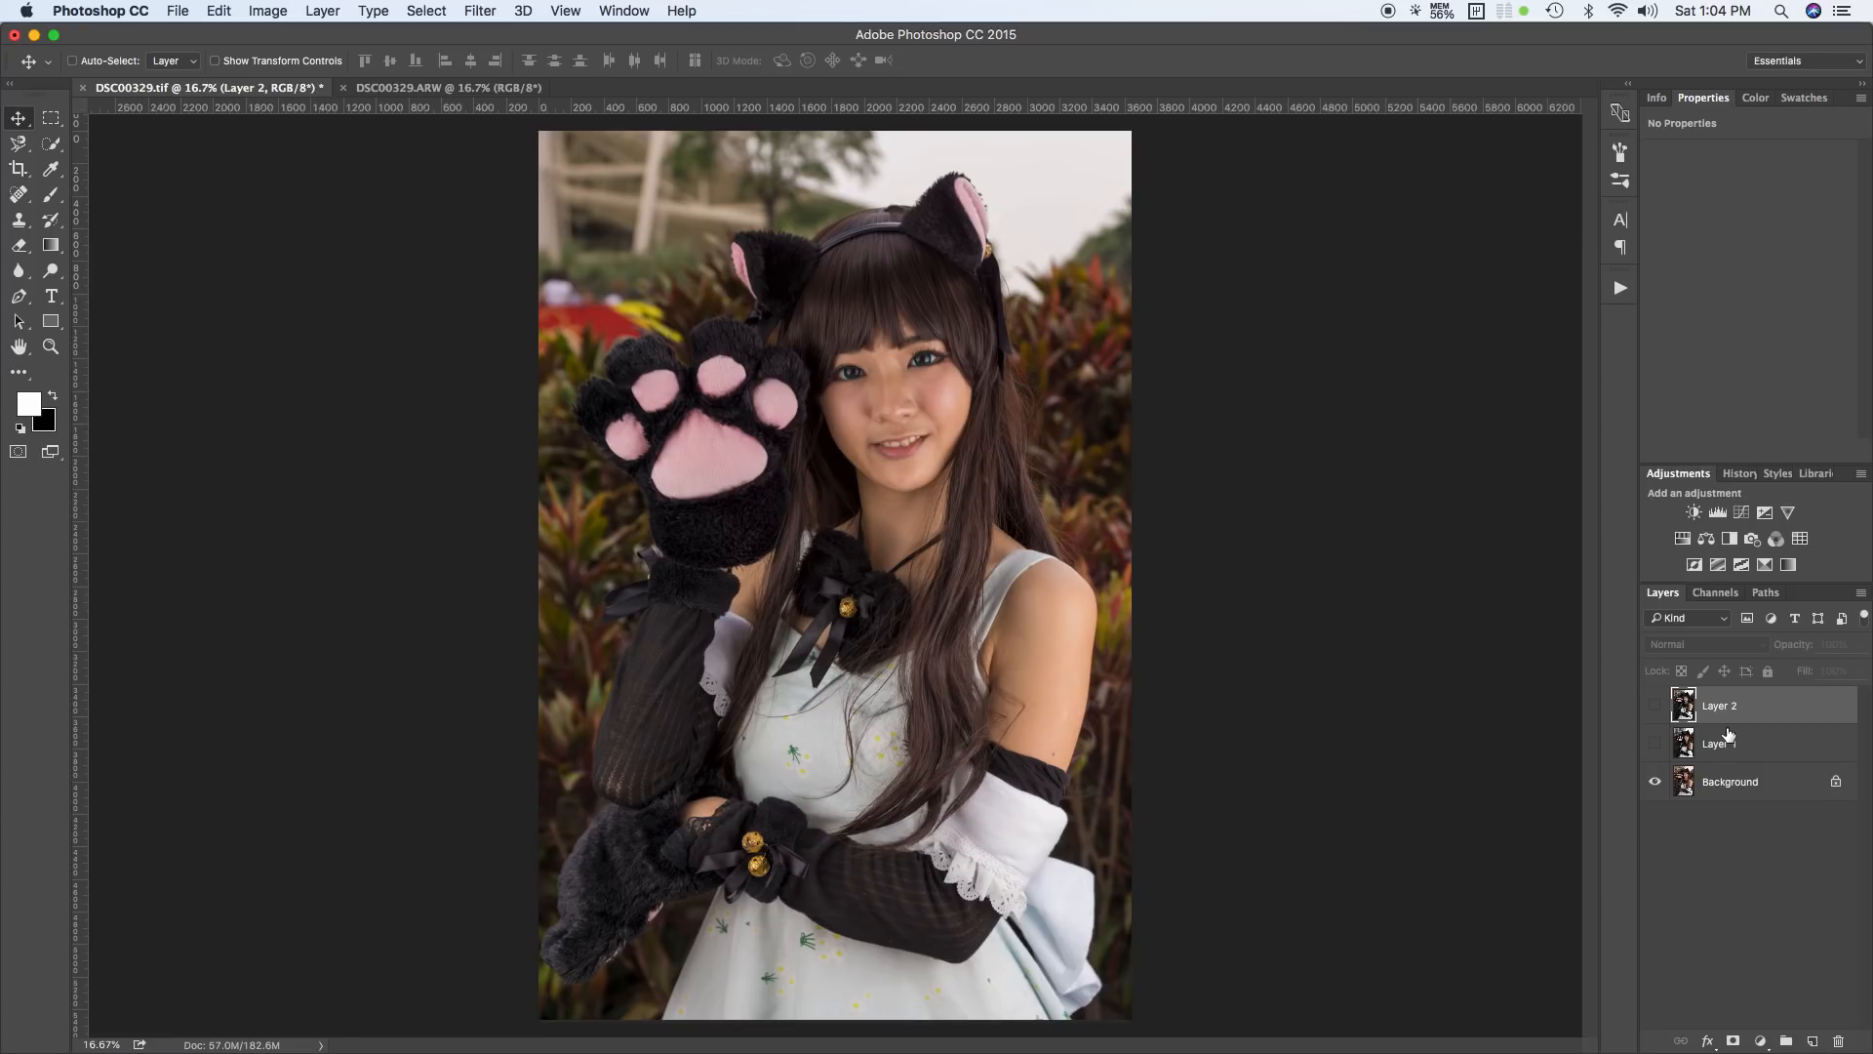
Step: Switch to Adobe Bridge and preview Tutorial Outline.jpg full screen to review the retouching workflow
key(super+Tab)
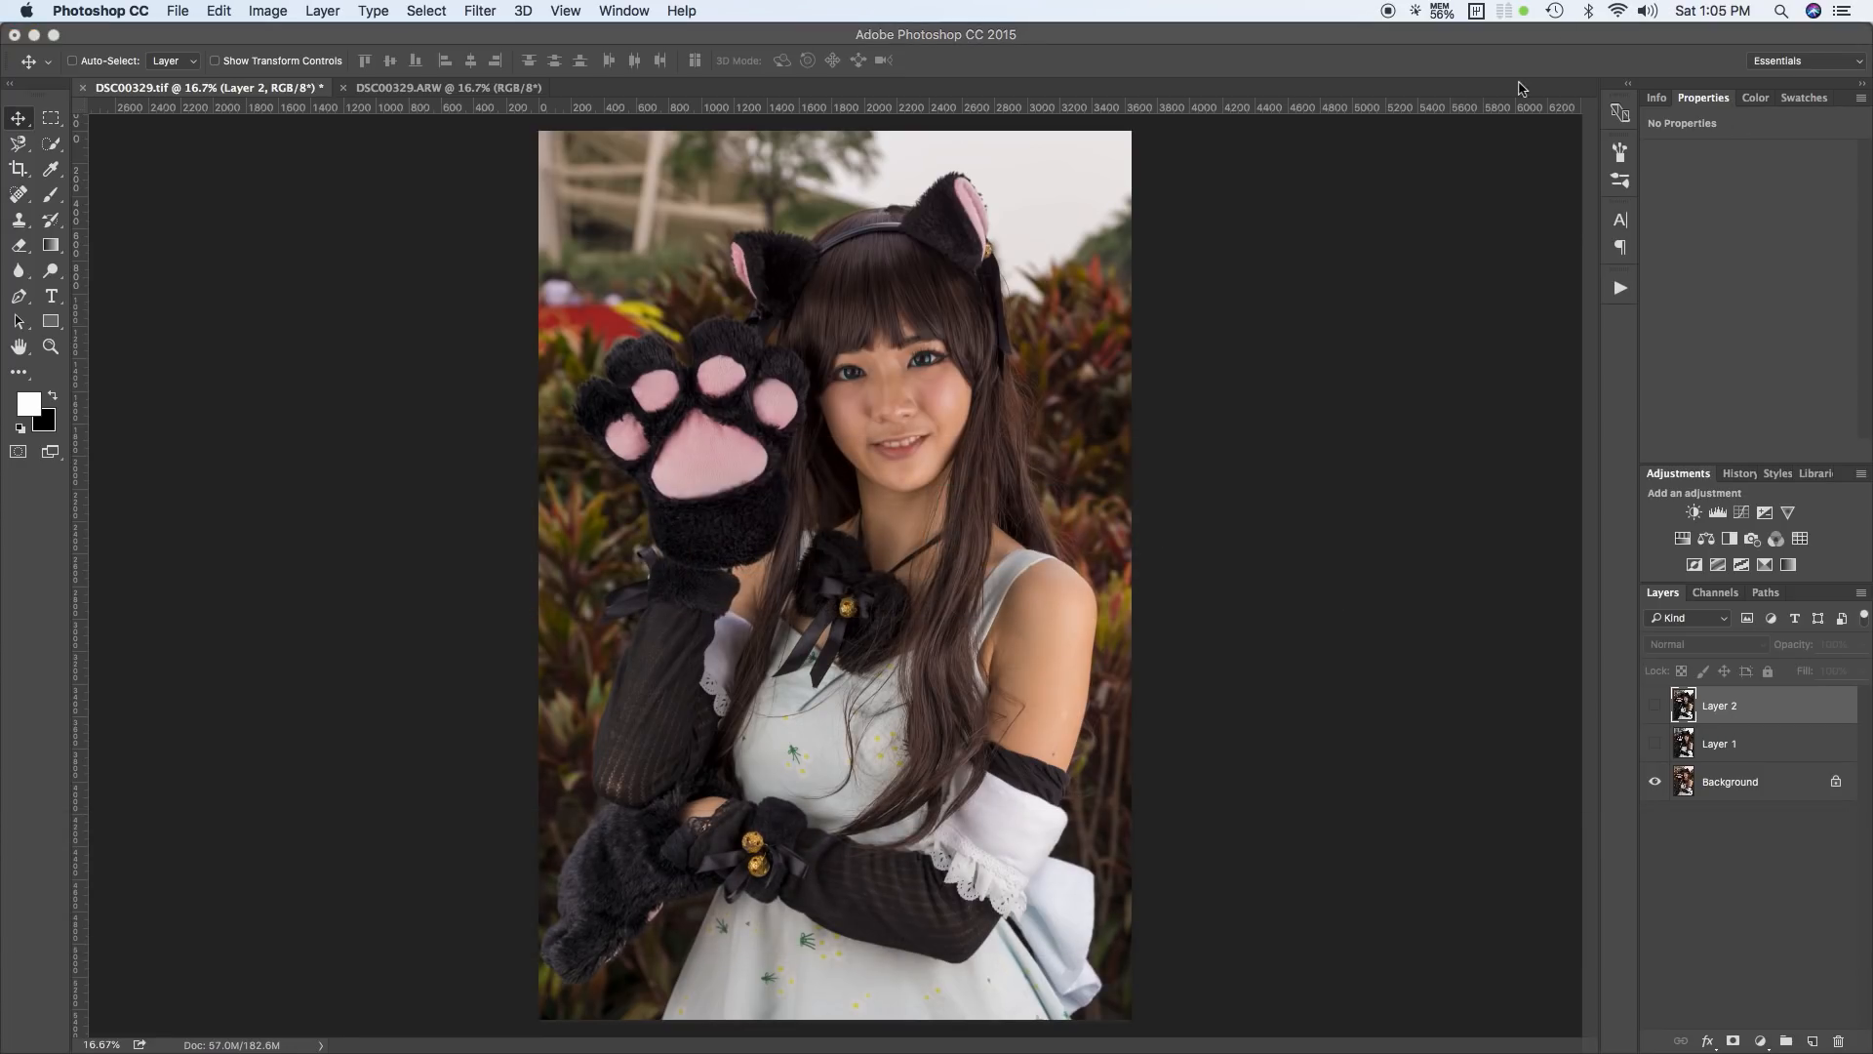
click(1117, 363)
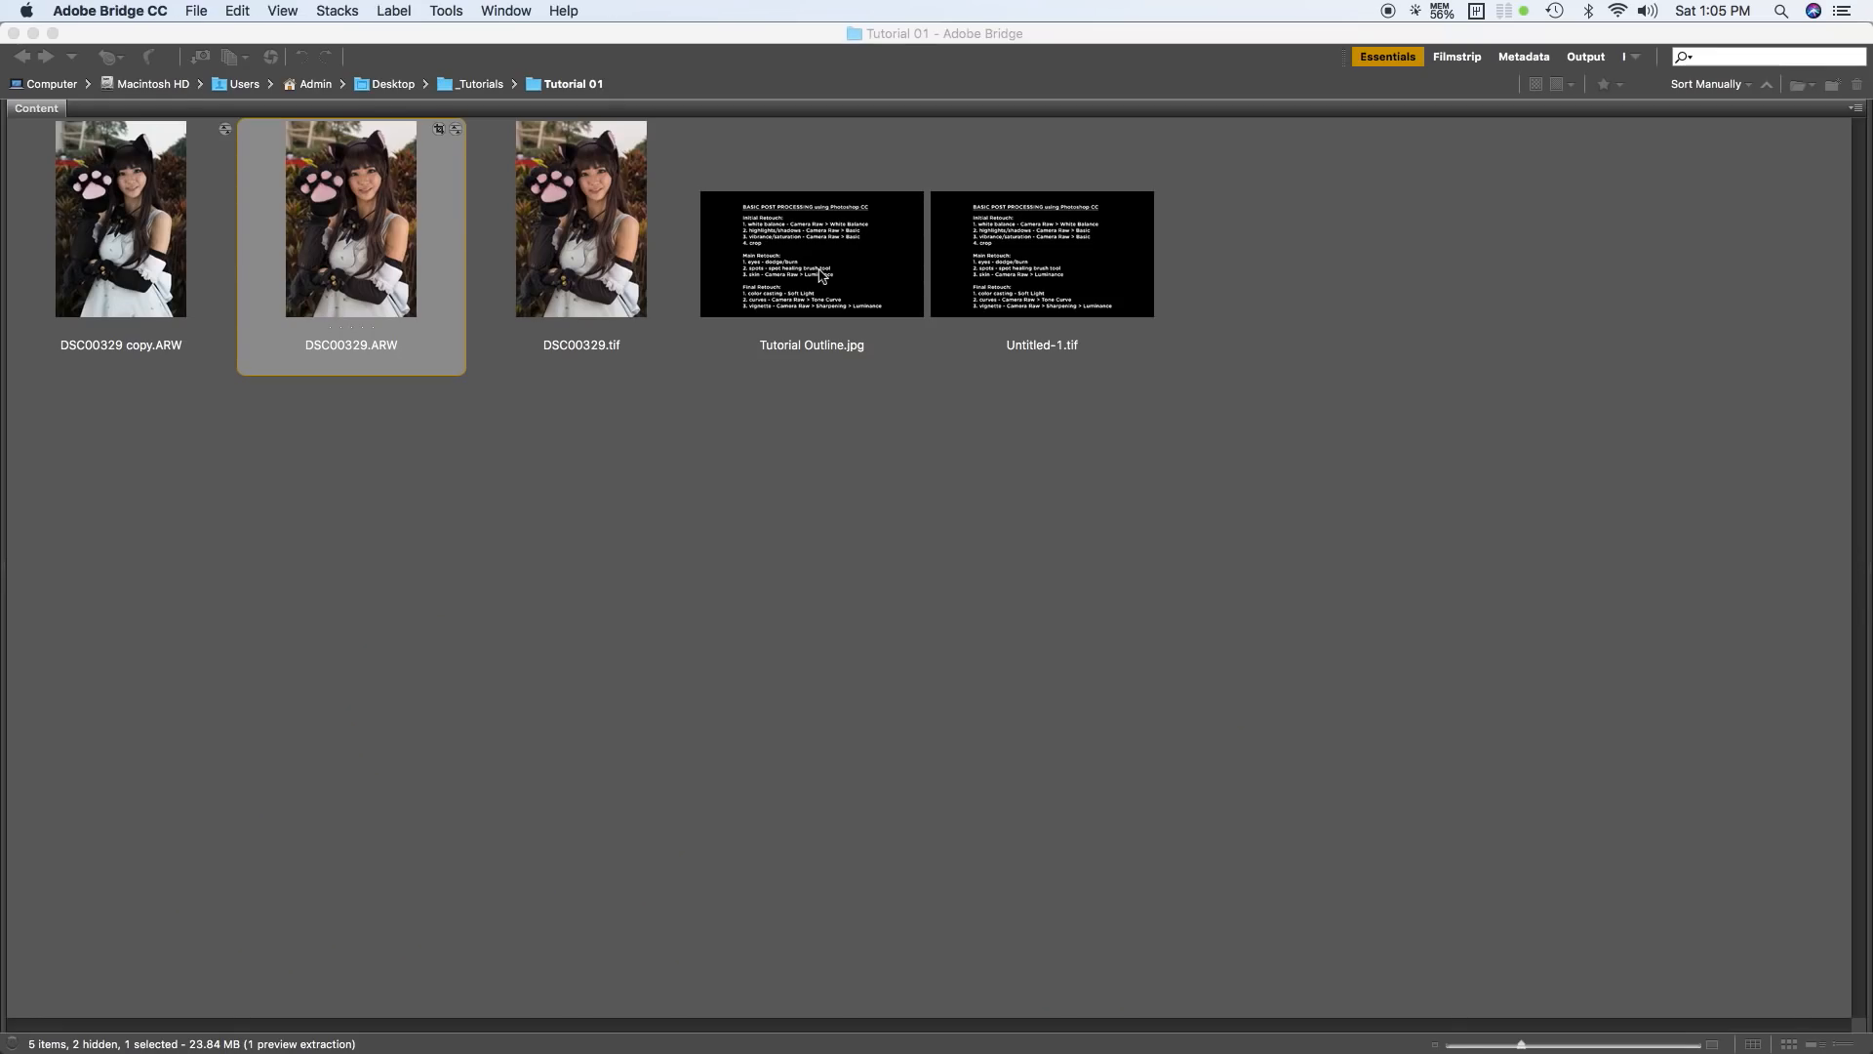
click(823, 269)
key(space)
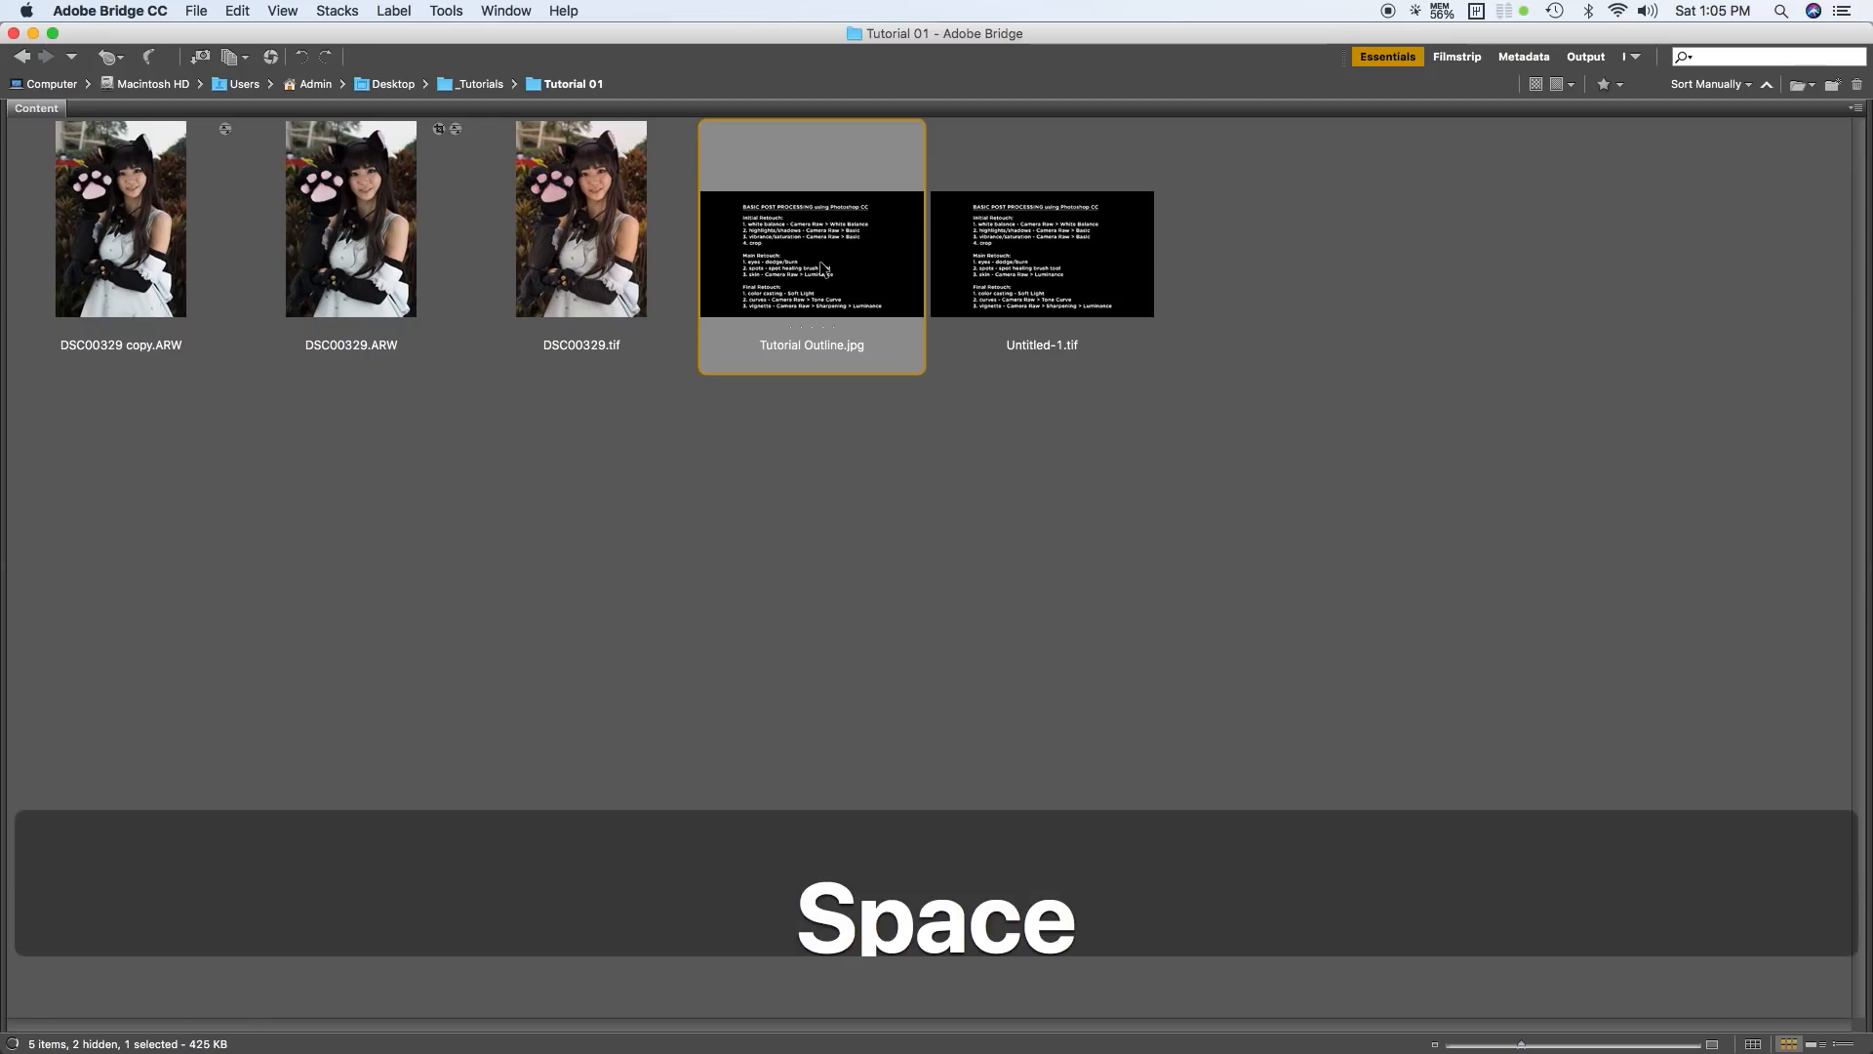